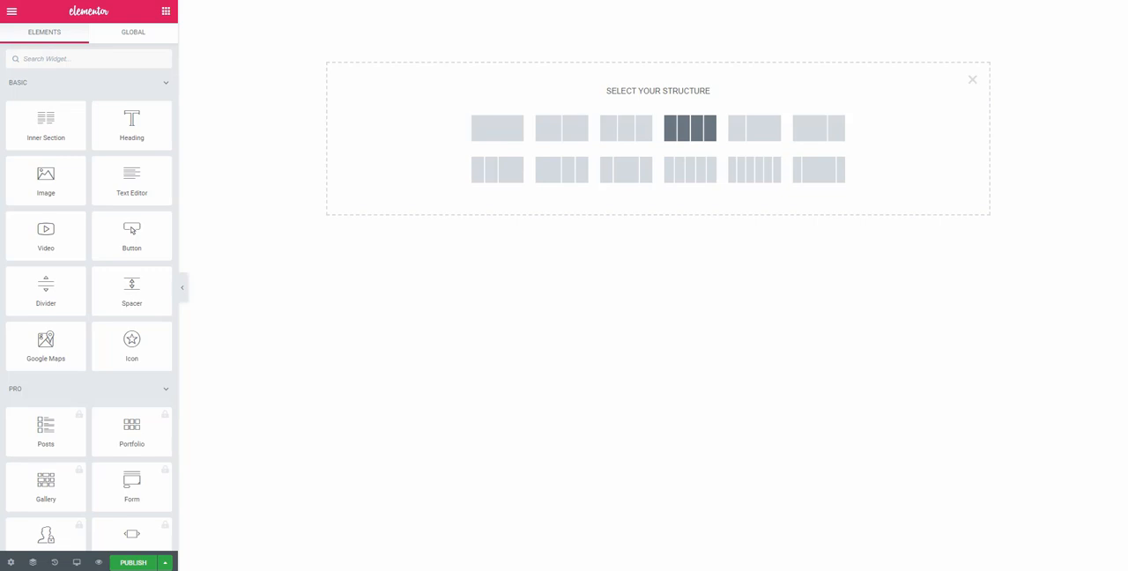
Add a four-column section to the page and insert a single-column section above it
click(690, 127)
click(643, 7)
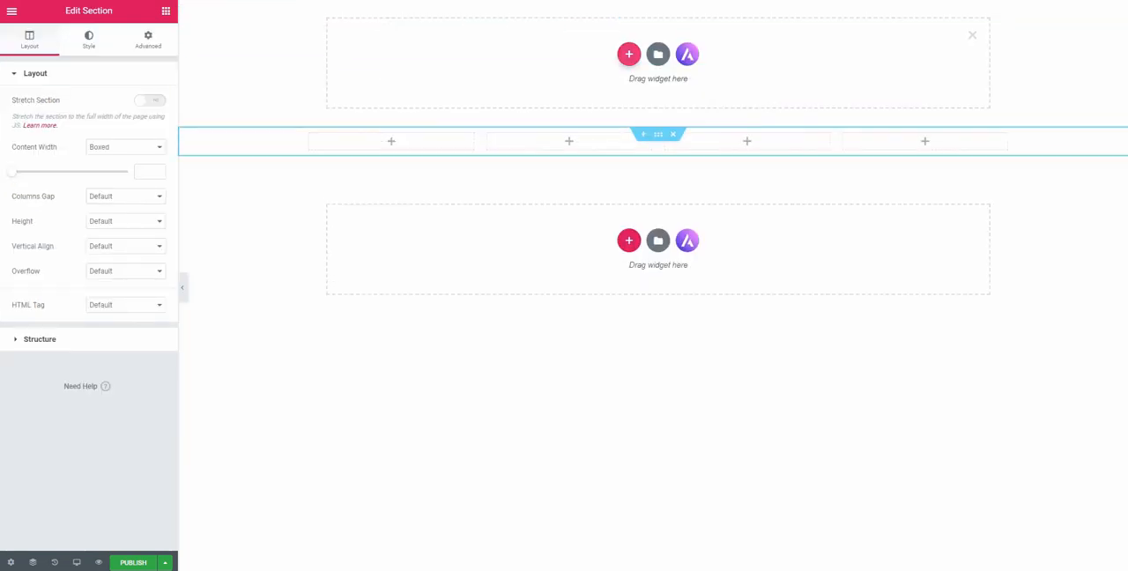
click(629, 55)
click(500, 97)
Place a 140 px Spacer widget in the single-column section and widen the first column of the four-column section slightly
click(166, 11)
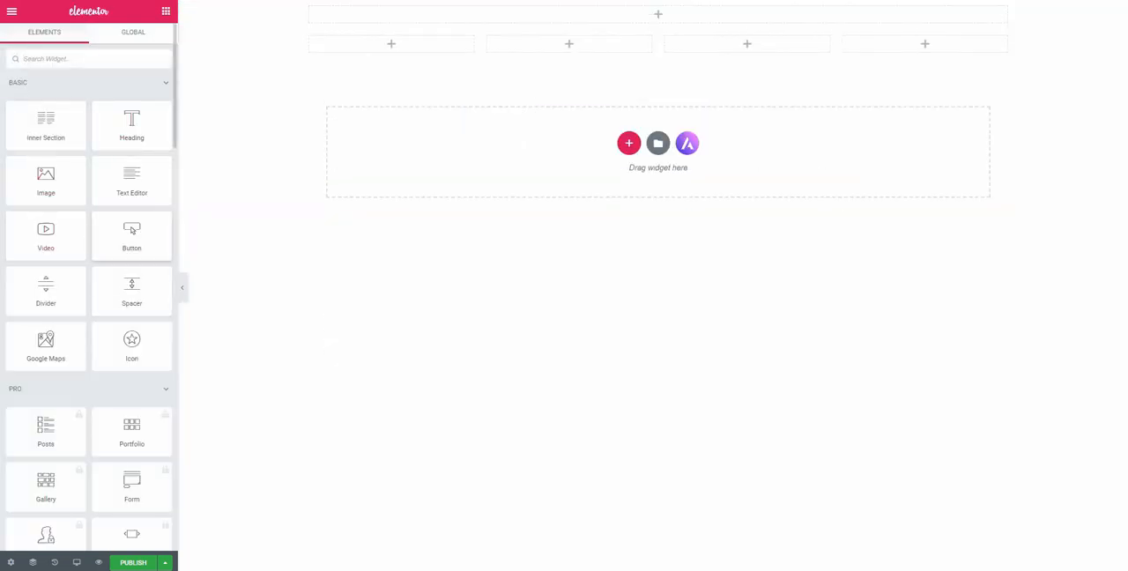
drag(590, 46, 638, 14)
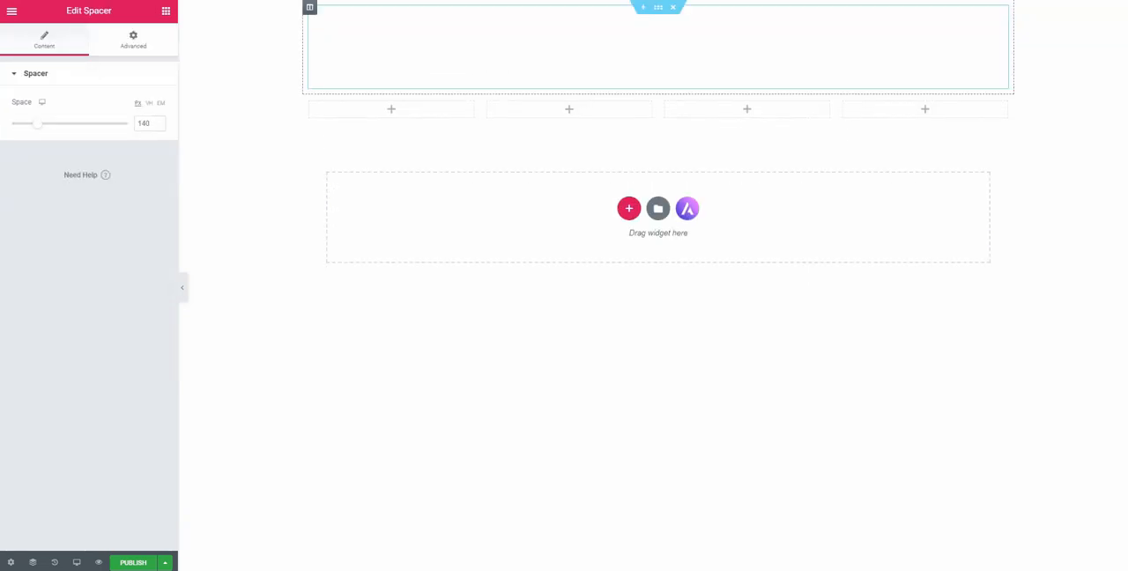
click(658, 102)
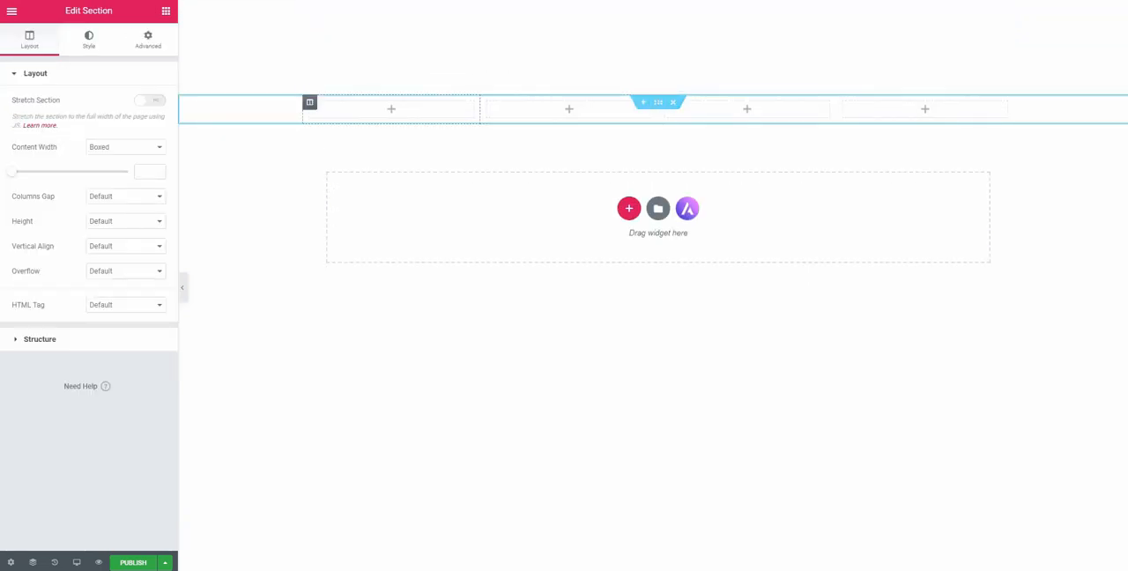
drag(481, 108, 505, 108)
Add a Heading widget to the first of the four columns with the title "PRICING TABLE"
click(166, 12)
drag(131, 123, 404, 108)
text(P)
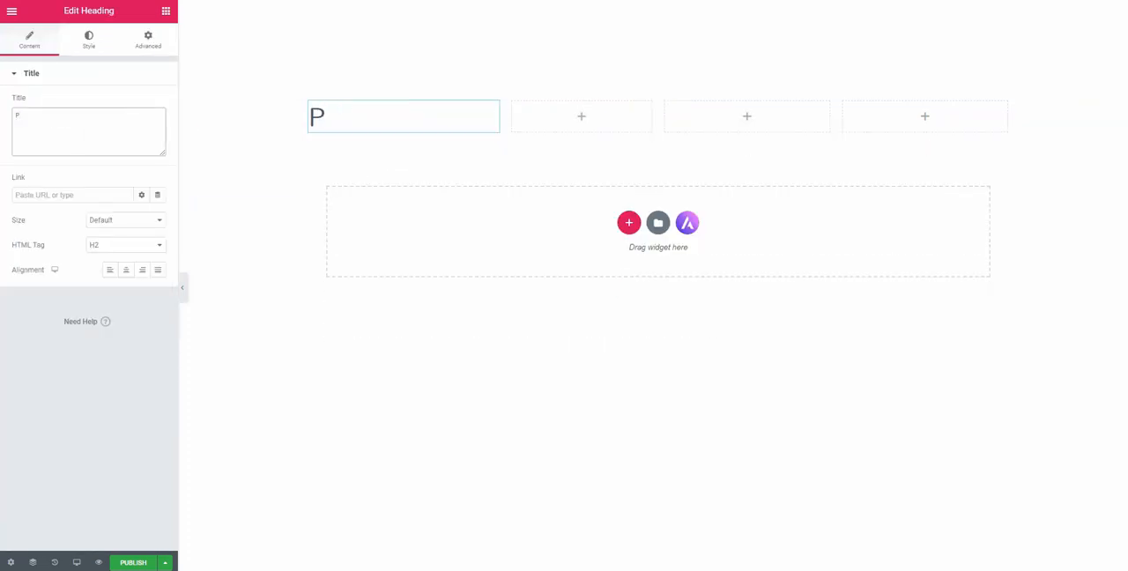
key(BackSpace)
text(Pricing)
key(BackSpace)
key(BackSpace)
key(BackSpace)
key(BackSpace)
key(BackSpace)
key(BackSpace)
key(BackSpace)
key(BackSpace)
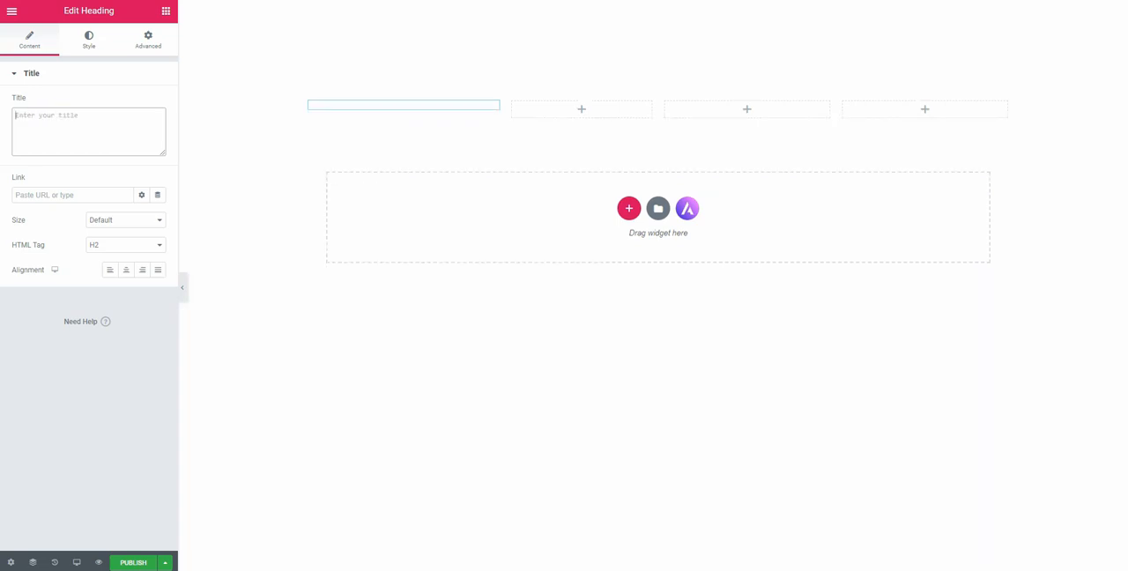
text(PRICING TABLE)
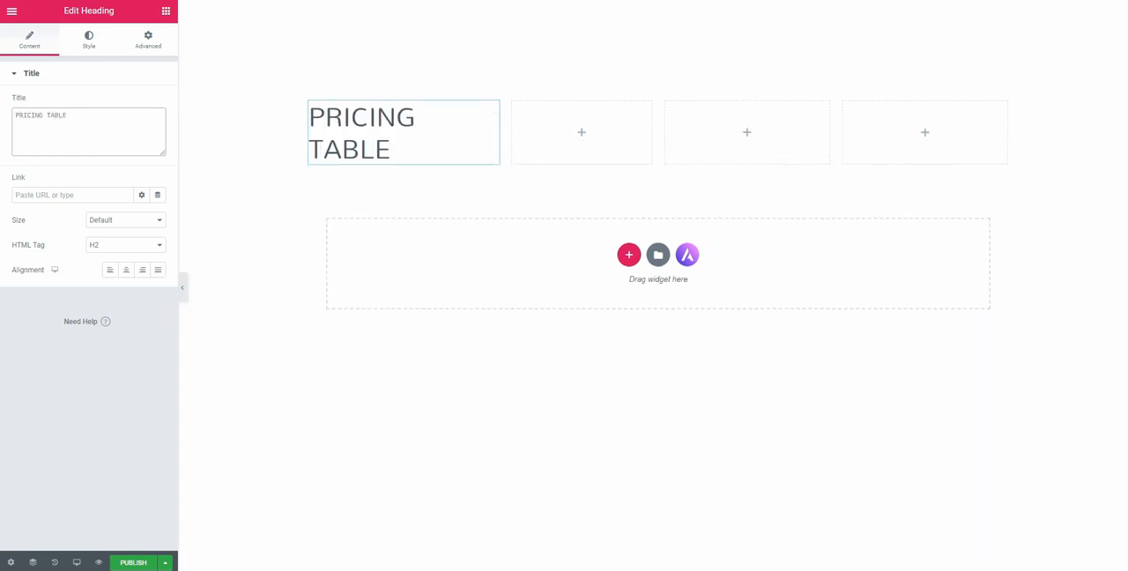
Set the PRICING TABLE heading's font size to 34 px and its text color to white
click(88, 40)
click(158, 127)
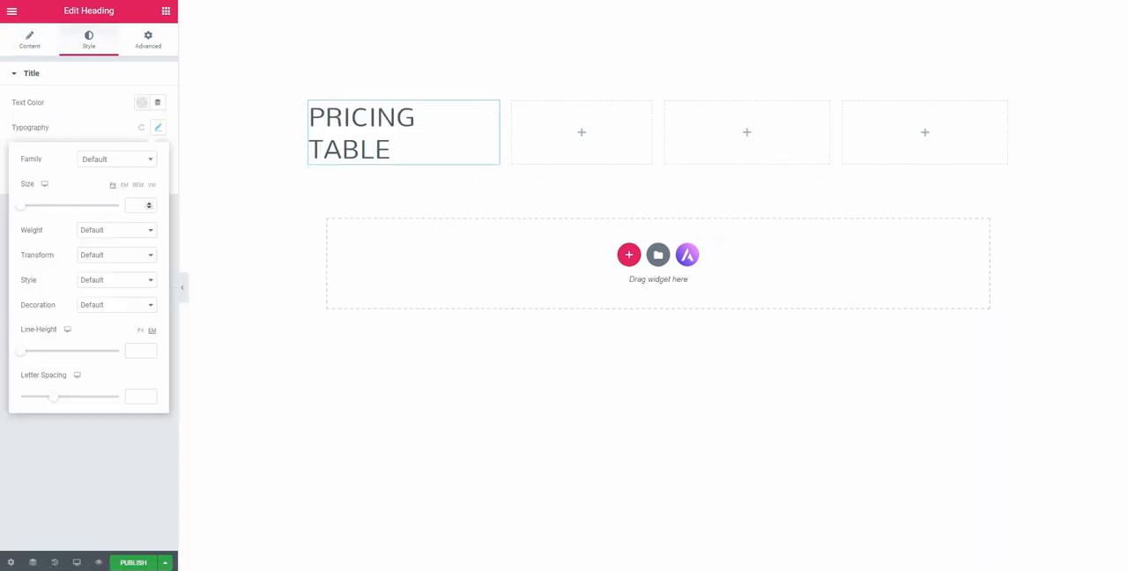
click(136, 206)
text(12)
key(BackSpace)
key(BackSpace)
text(34)
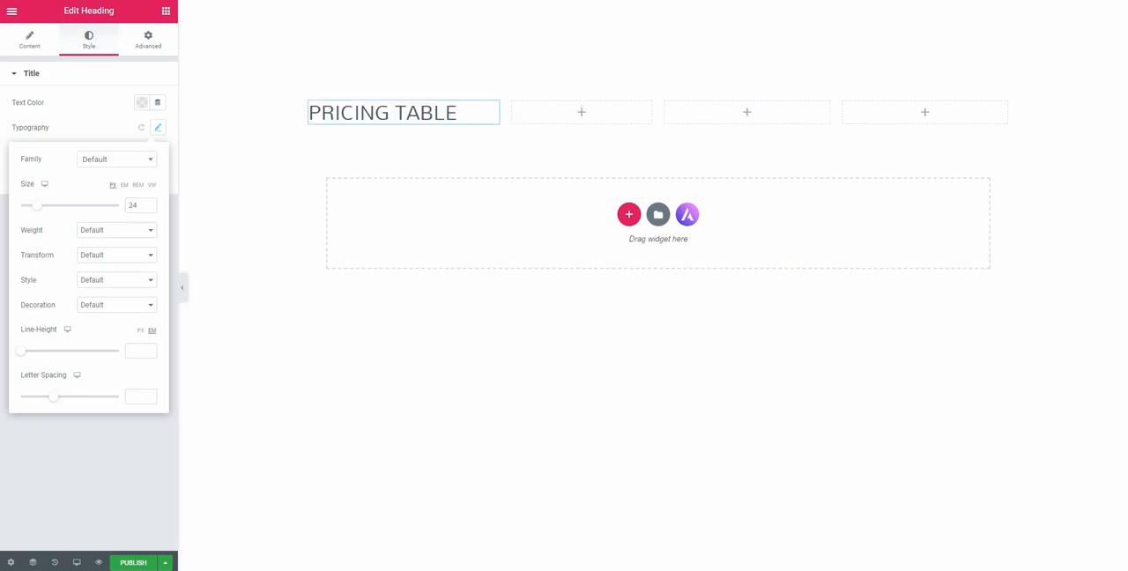
click(141, 102)
click(210, 131)
Give the PRICING TABLE heading a gradient background running from bright red to a darker crimson red
click(148, 40)
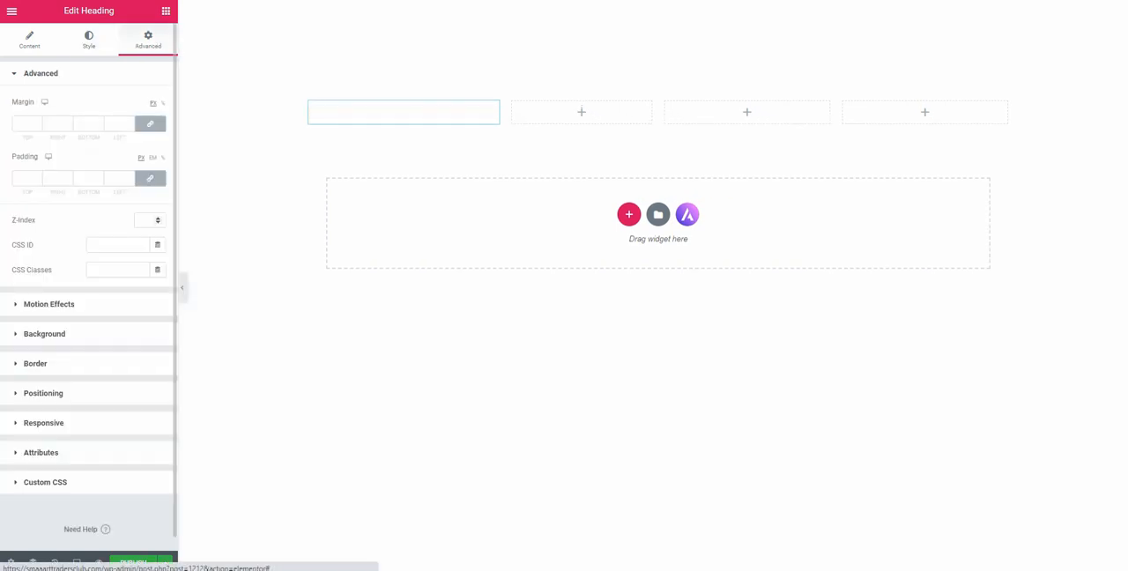
click(45, 334)
click(142, 188)
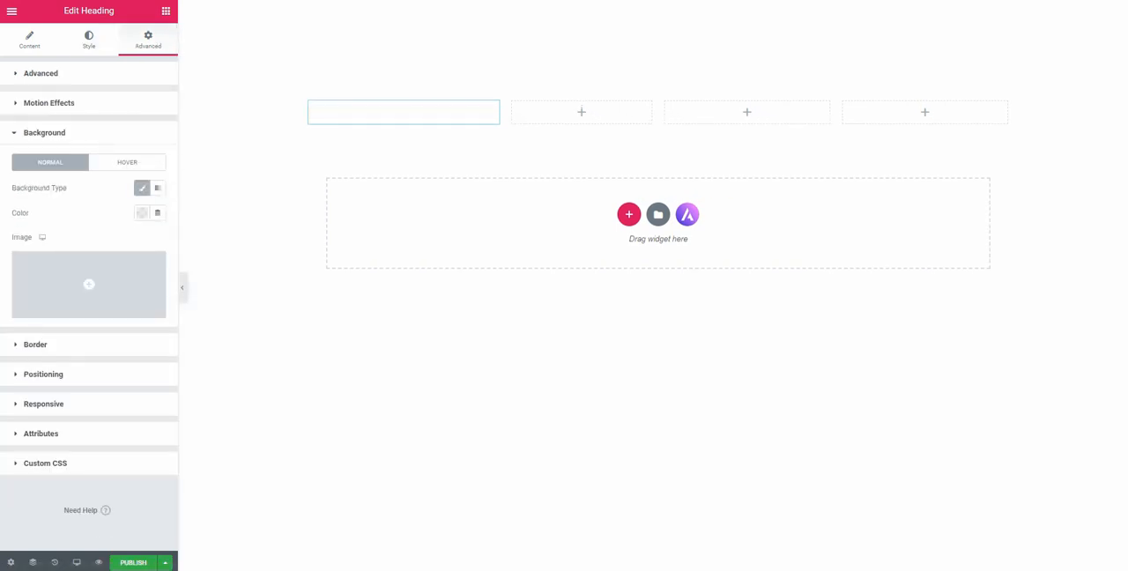
click(141, 212)
click(157, 188)
click(141, 212)
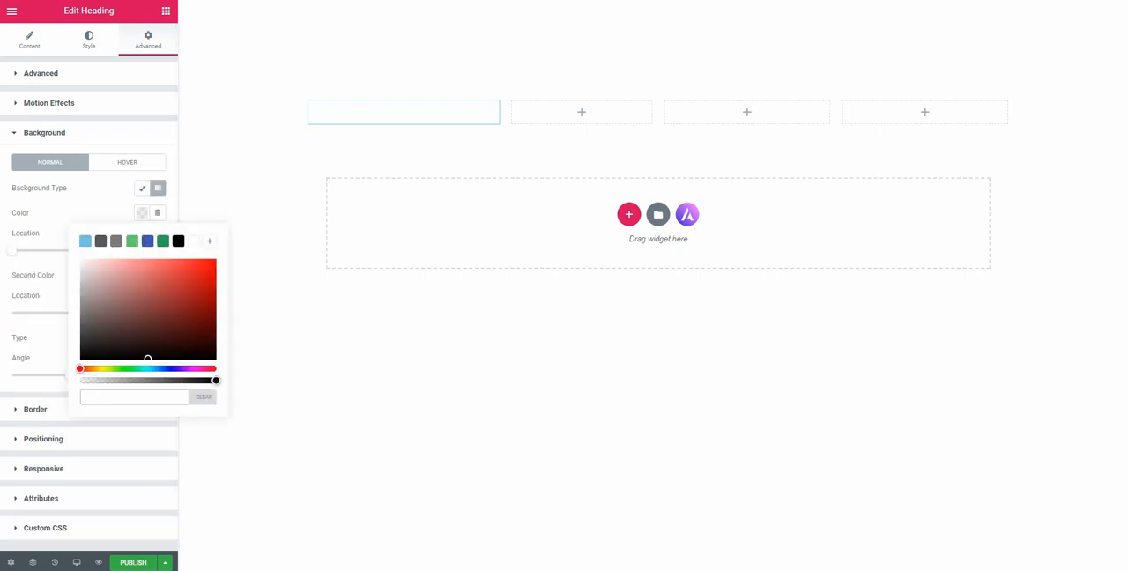
click(96, 368)
click(211, 262)
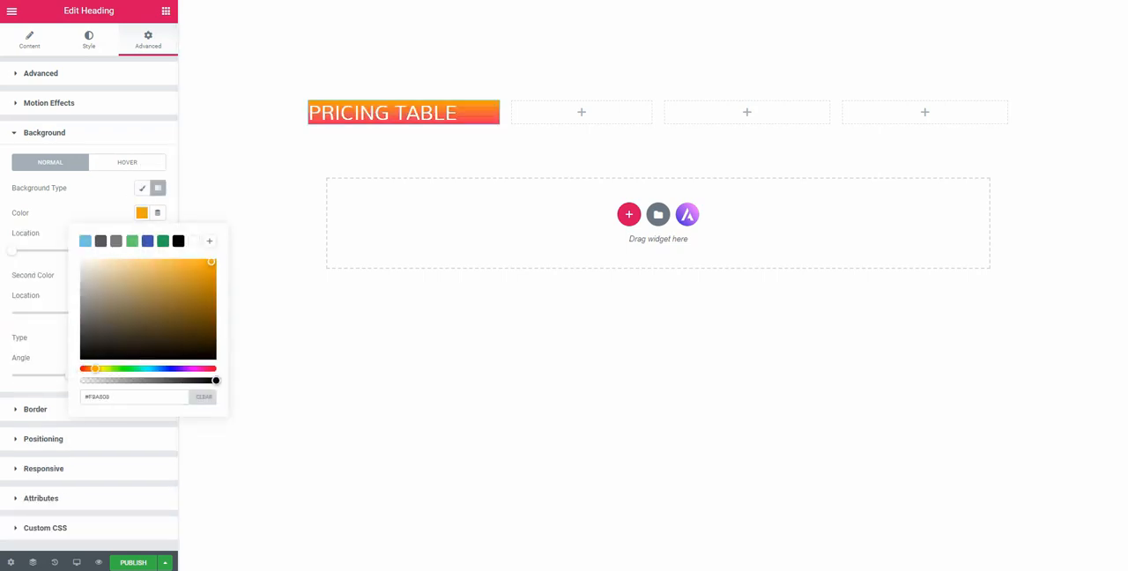
click(82, 368)
click(142, 212)
click(142, 275)
click(201, 339)
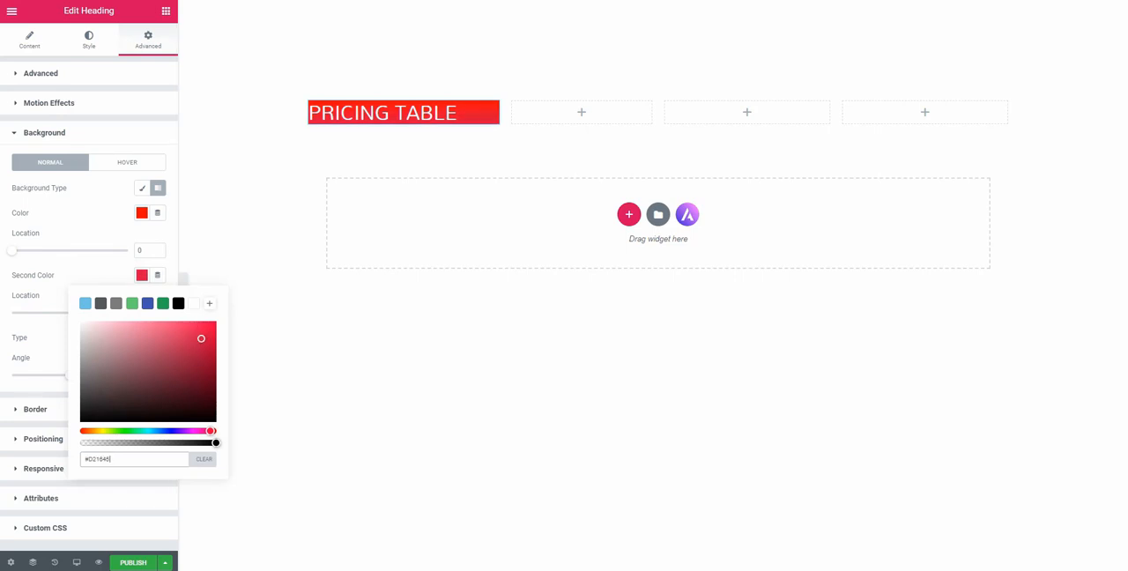
Center the PRICING TABLE heading and set its font weight to 600
click(432, 113)
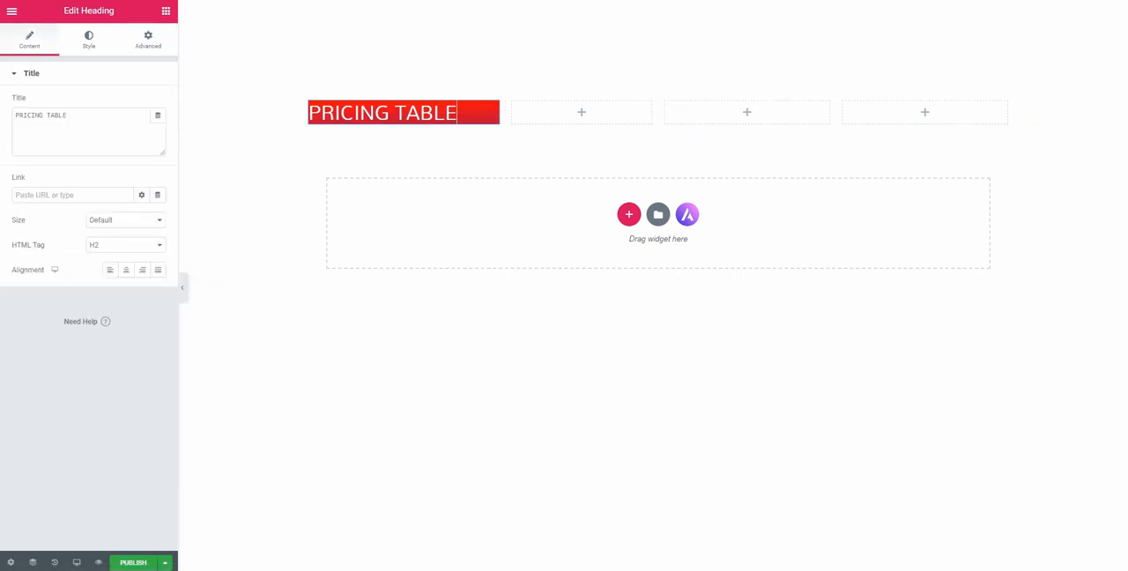
click(126, 270)
click(88, 39)
click(157, 126)
click(116, 230)
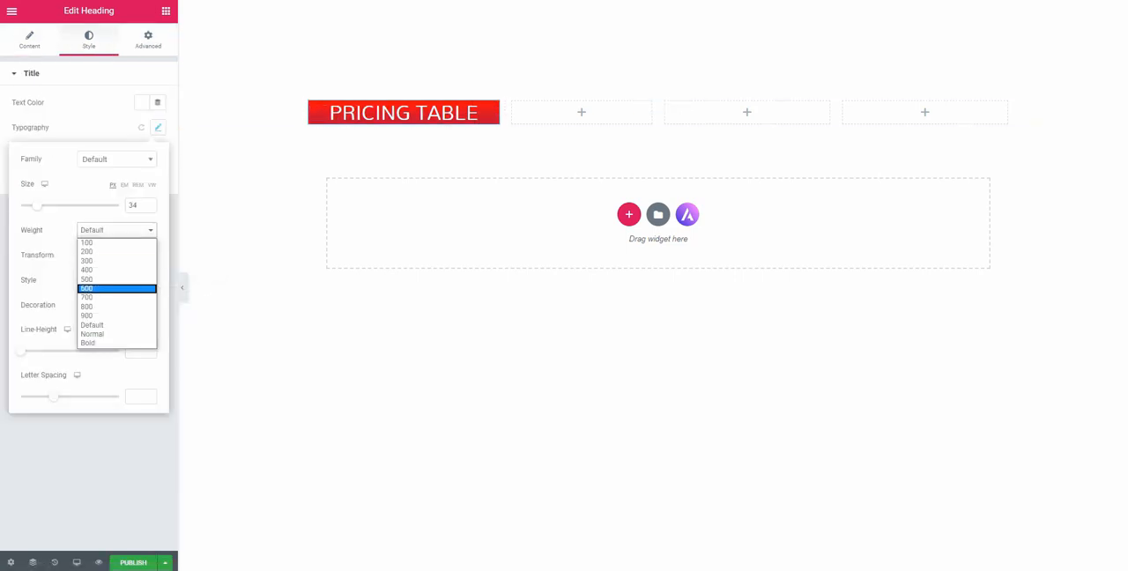
click(114, 289)
Add a second Heading widget below PRICING TABLE with the title "Best Price"
click(166, 11)
drag(132, 121, 397, 132)
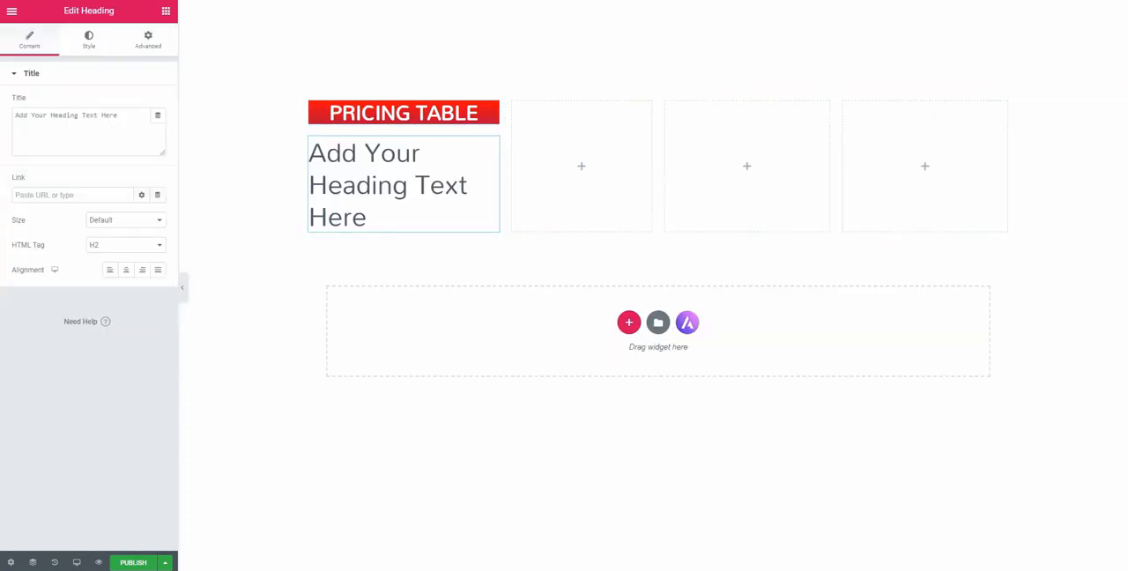
triple_click(79, 116)
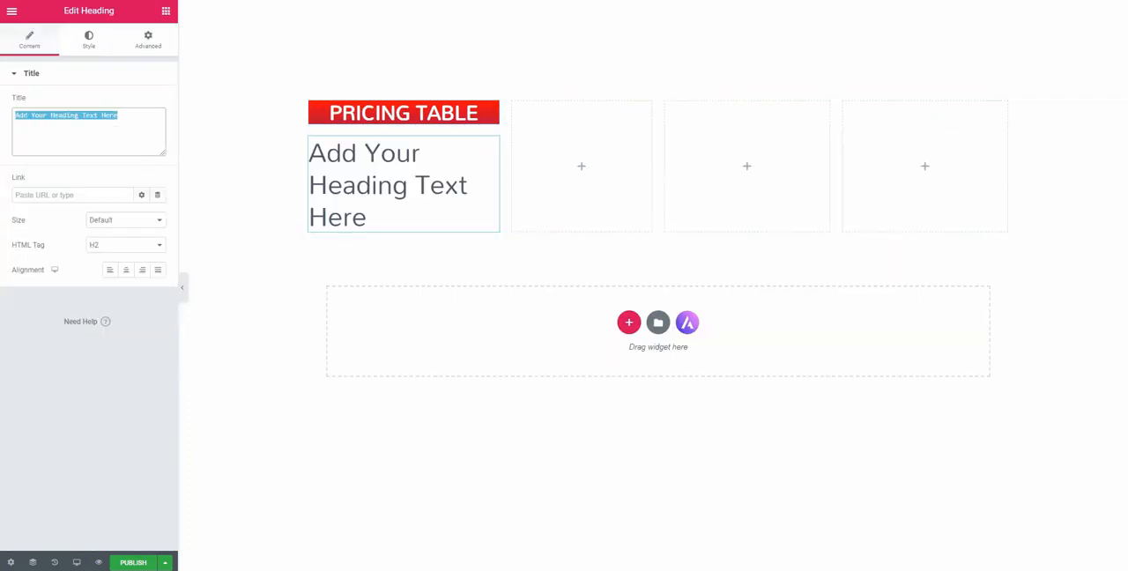
text(BE)
key(BackSpace)
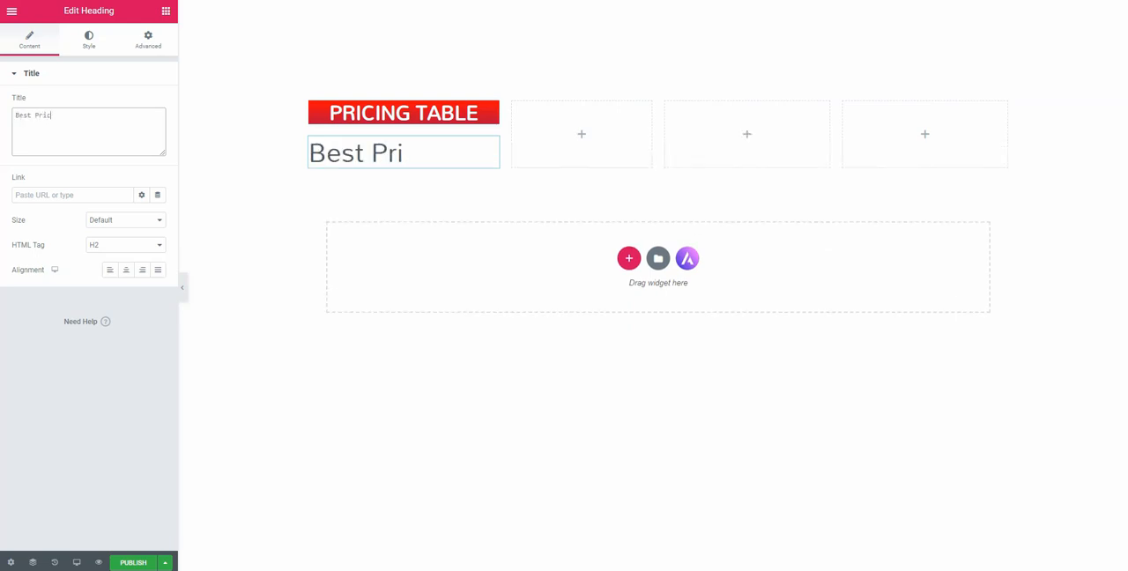
Set the Best Price heading's text color to white
click(89, 40)
click(142, 102)
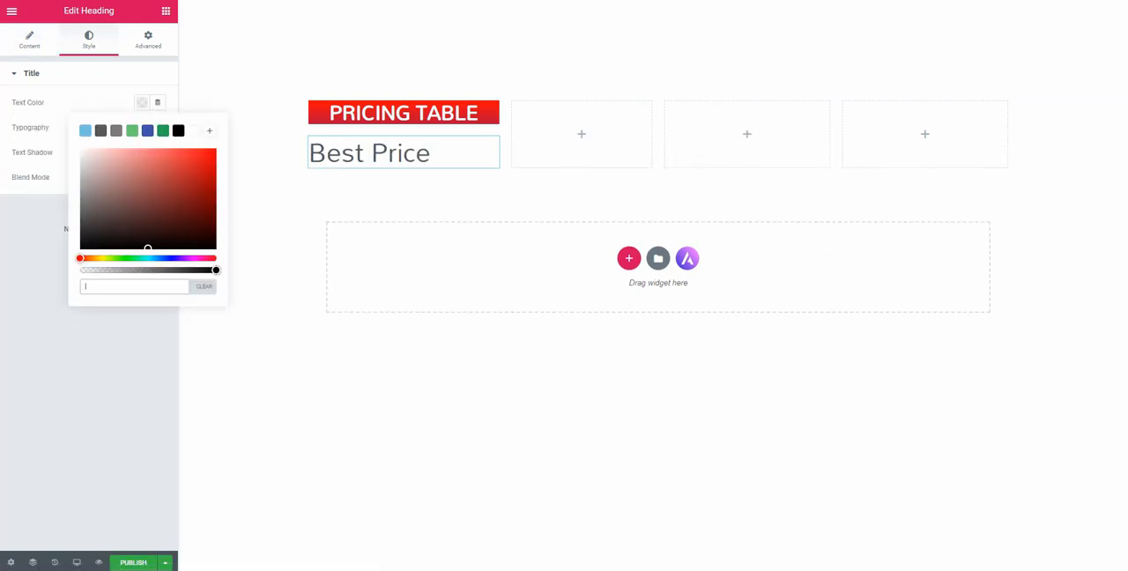
click(194, 130)
click(148, 40)
click(35, 163)
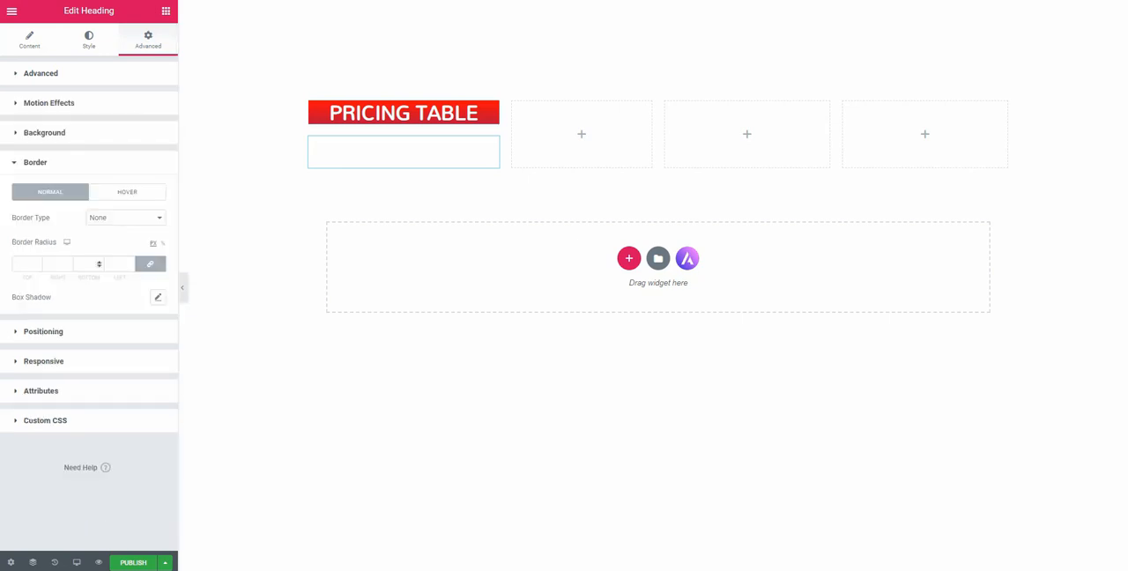
click(125, 218)
click(125, 218)
Give the Best Price heading a solid light gray background color
click(44, 132)
click(141, 187)
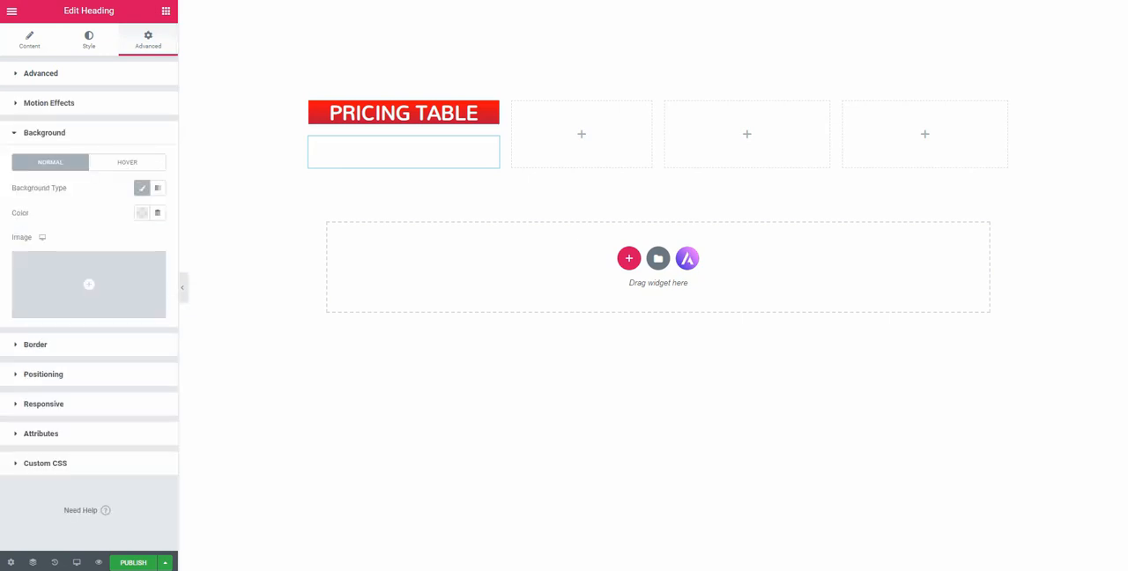
click(141, 212)
mouse_move(89, 275)
mouse_down()
mouse_move(67, 270)
mouse_move(81, 282)
mouse_up()
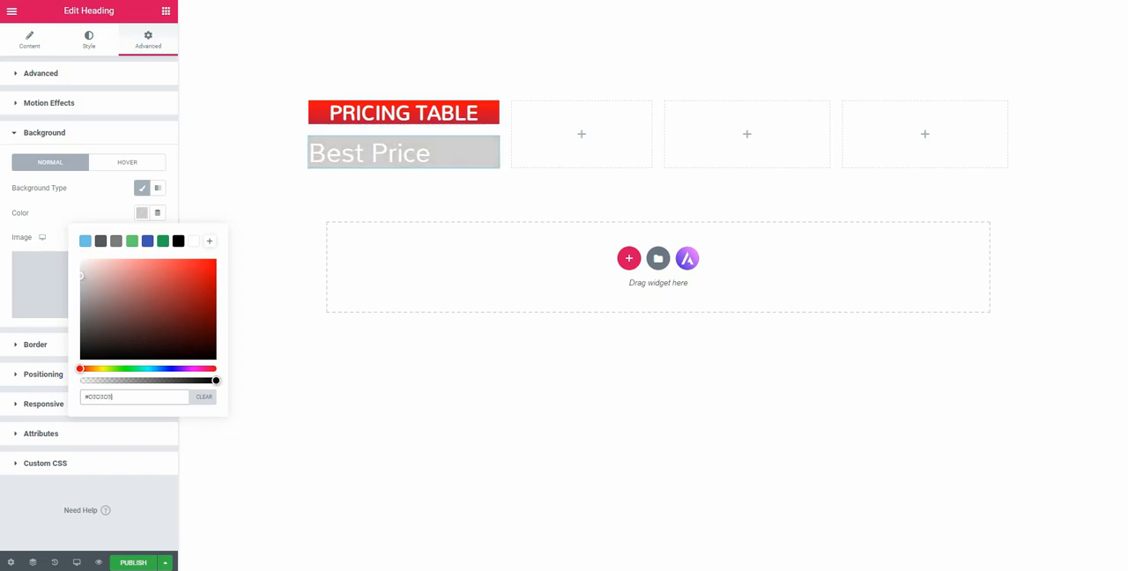
click(44, 132)
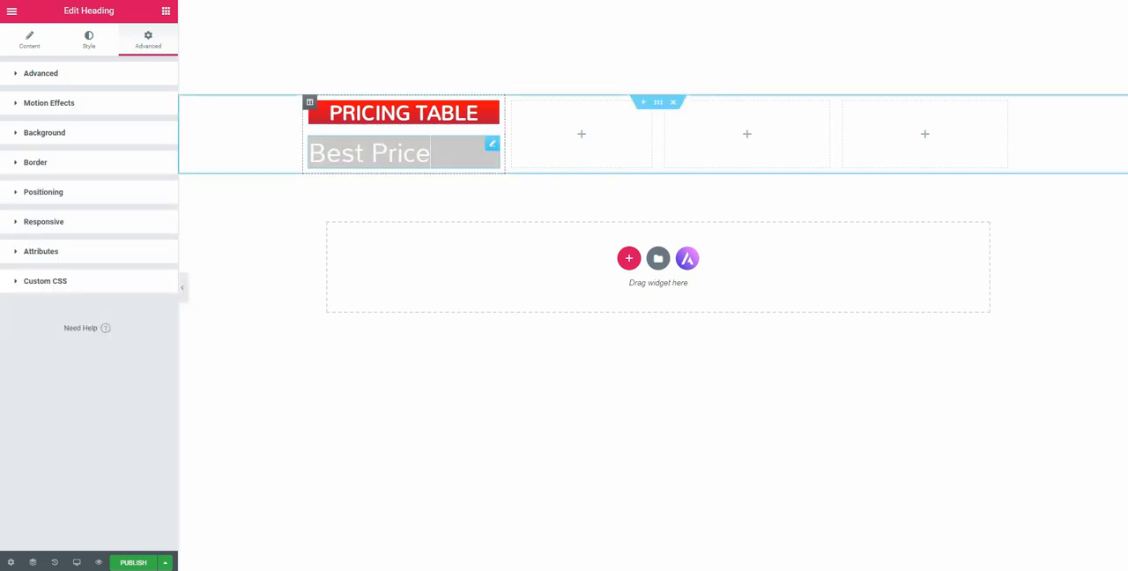
Center the Best Price heading and set its typography to size 36 px with weight 600
click(414, 154)
click(126, 269)
click(89, 40)
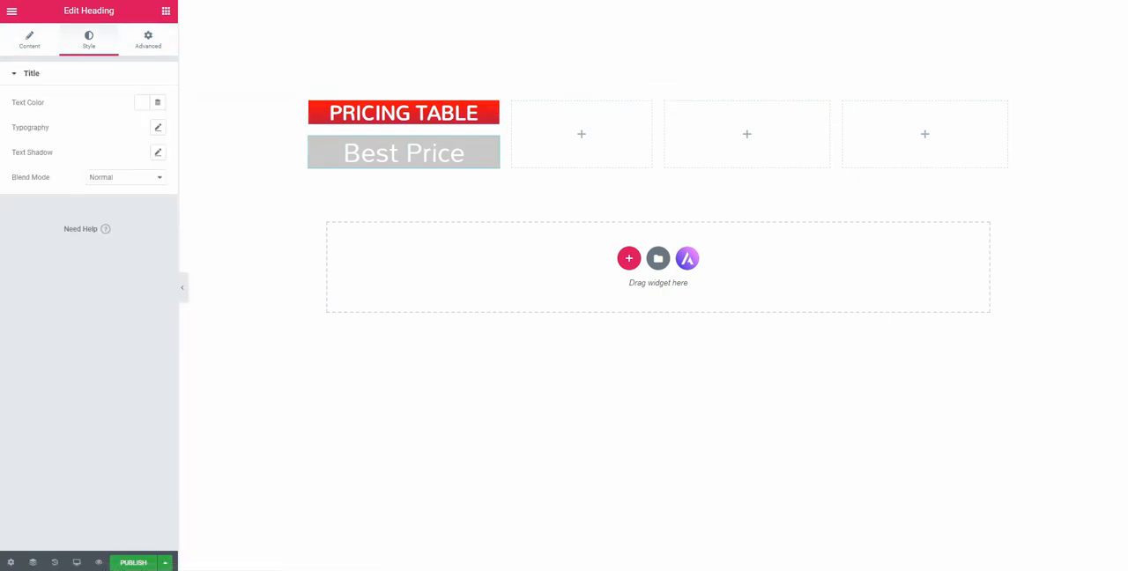
click(158, 127)
drag(21, 205, 36, 206)
click(117, 230)
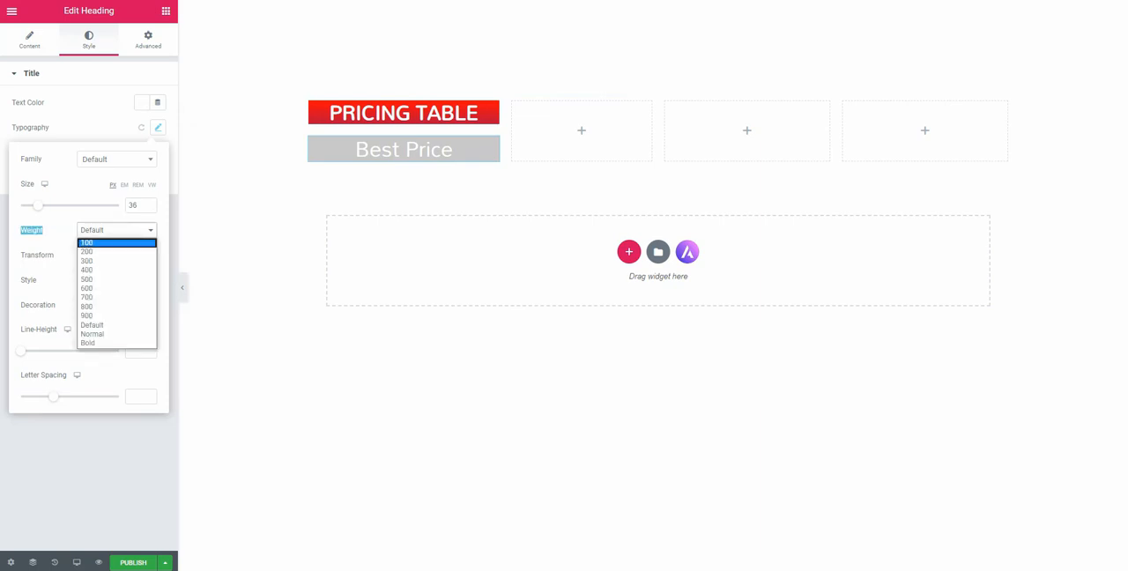
click(110, 279)
click(117, 231)
click(110, 288)
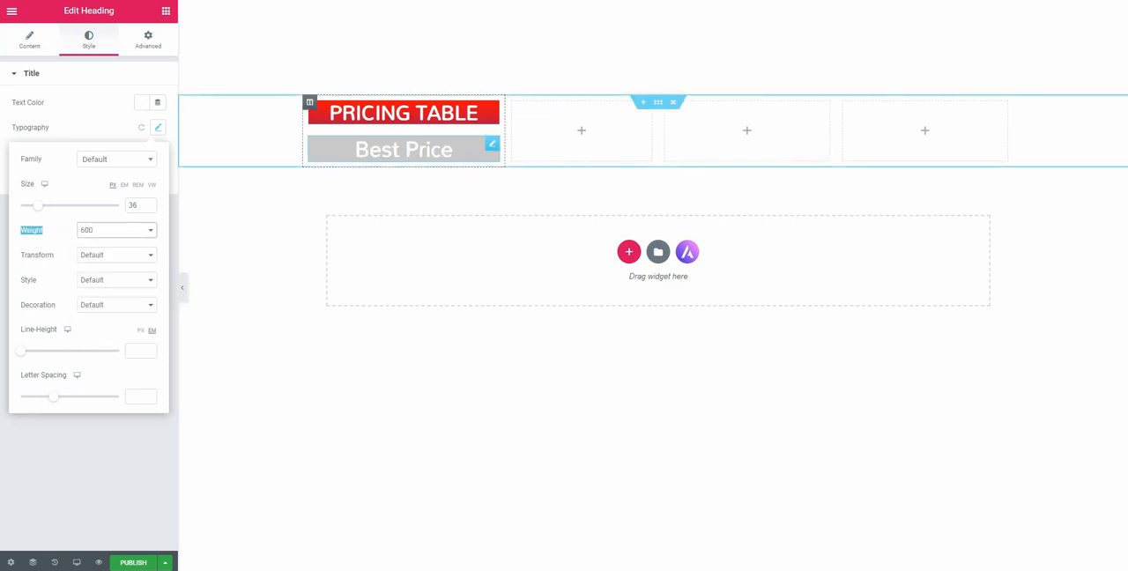
Add a third Heading widget below Best Price with the title "Feature #1"
click(166, 12)
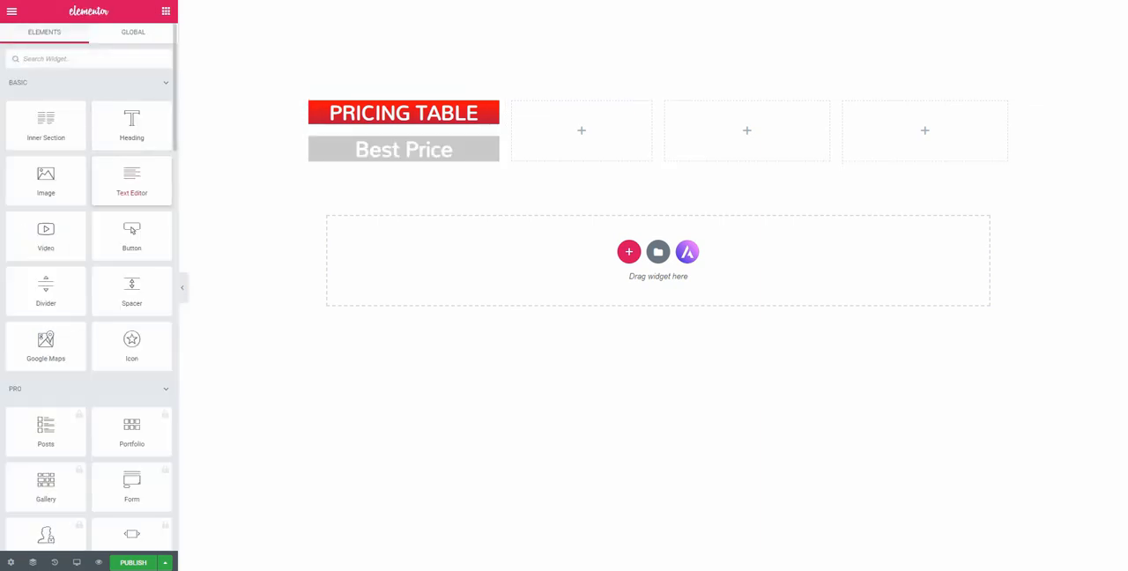
drag(132, 124, 403, 172)
key(ctrl+a)
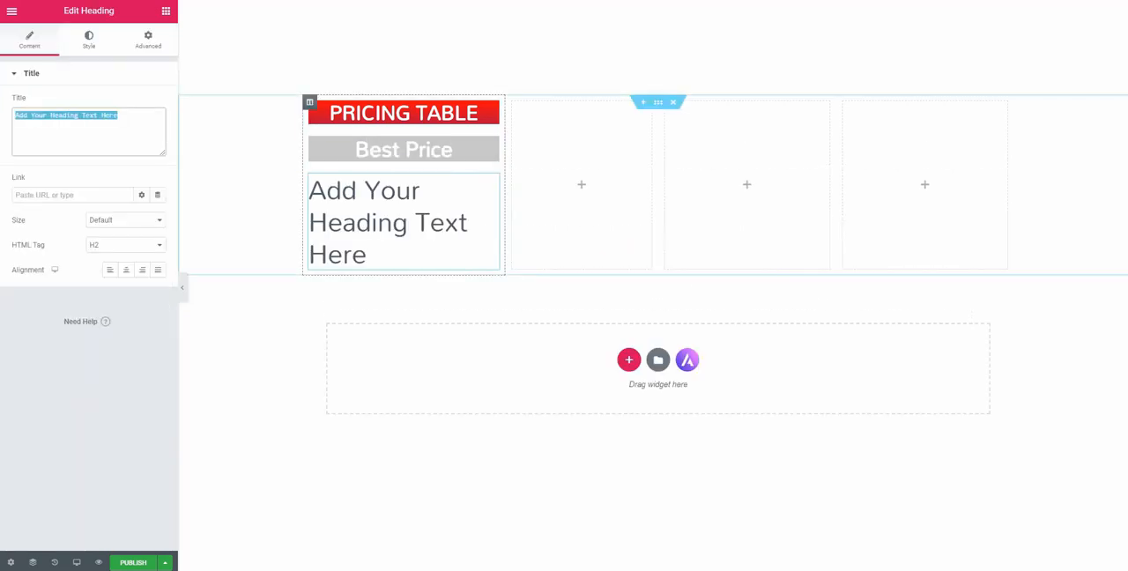
text(Features)
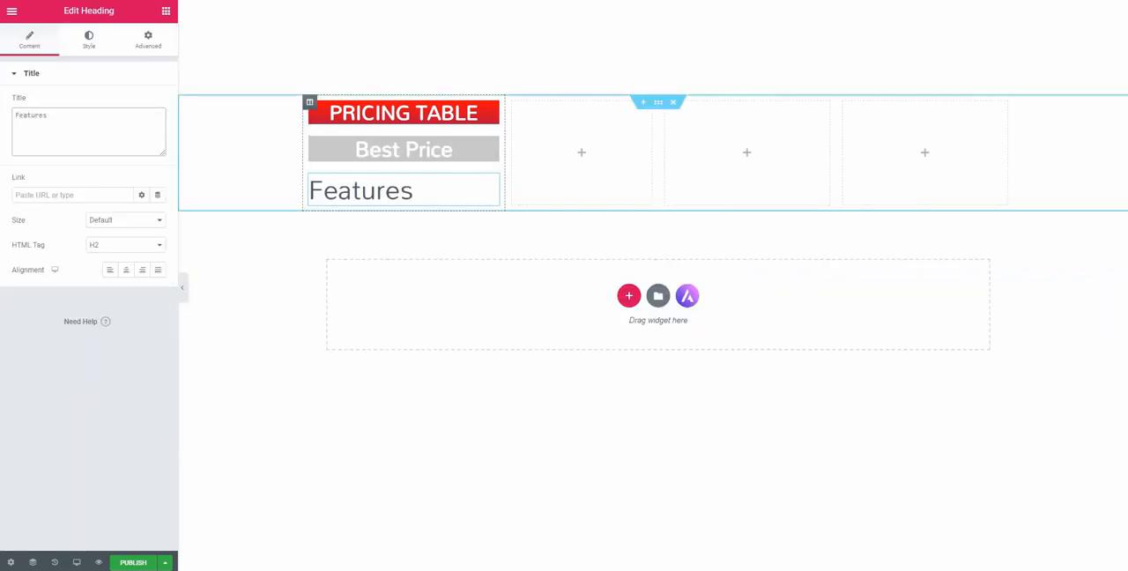
key(BackSpace)
text(#1)
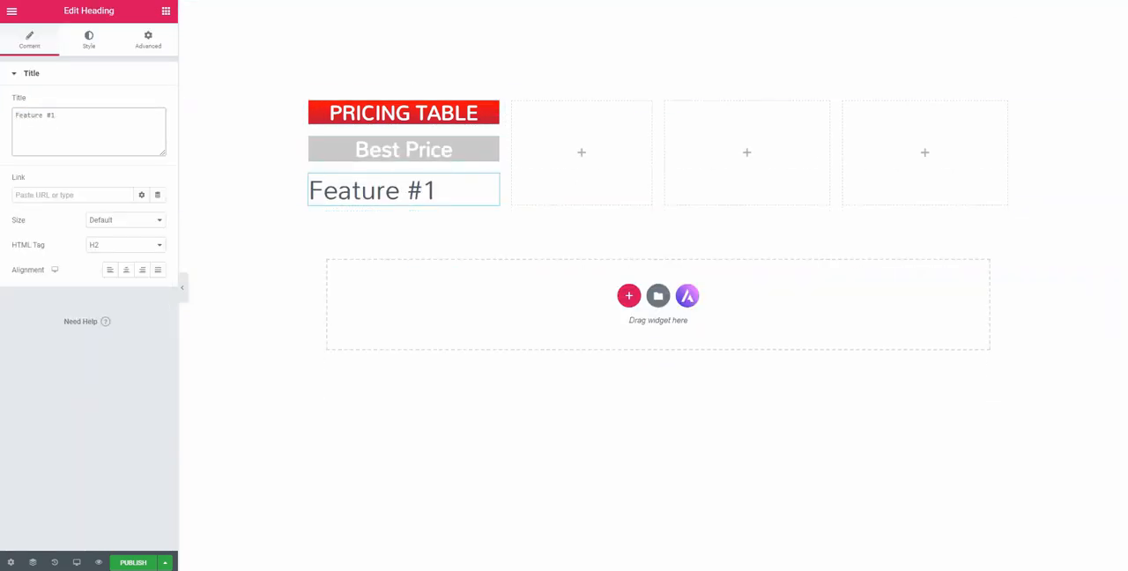
Set the Feature #1 heading's text color to the dark blue #0B1C71
click(88, 40)
click(141, 103)
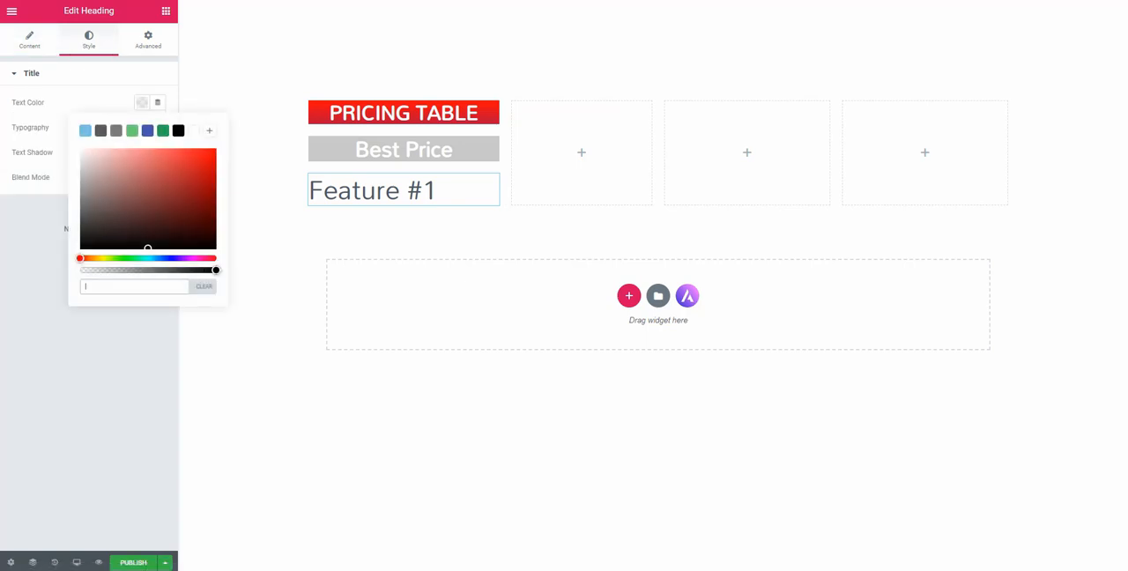
text(#0D1E72)
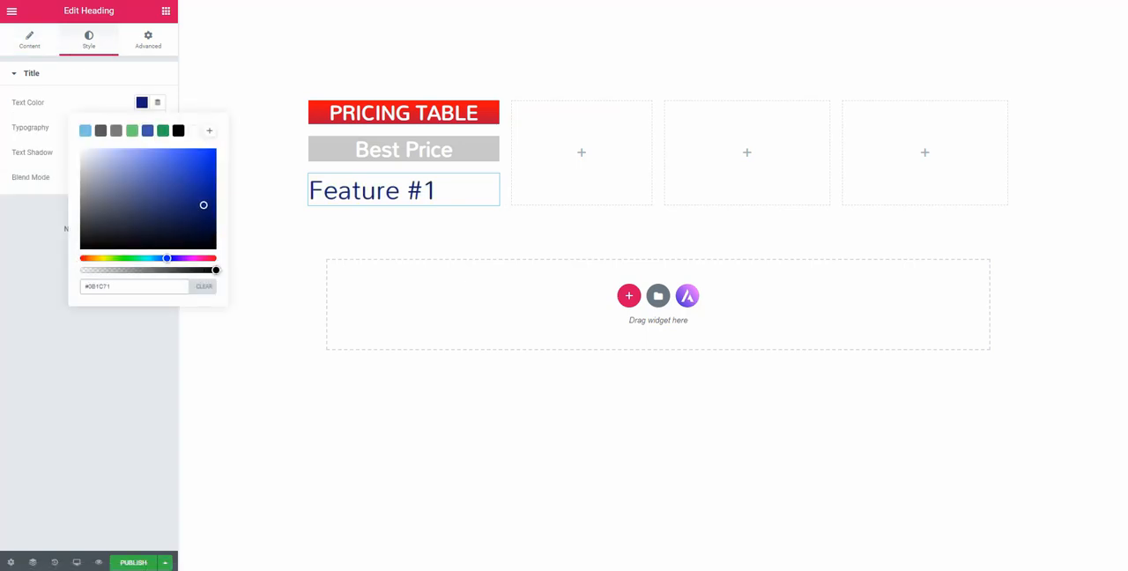
click(97, 74)
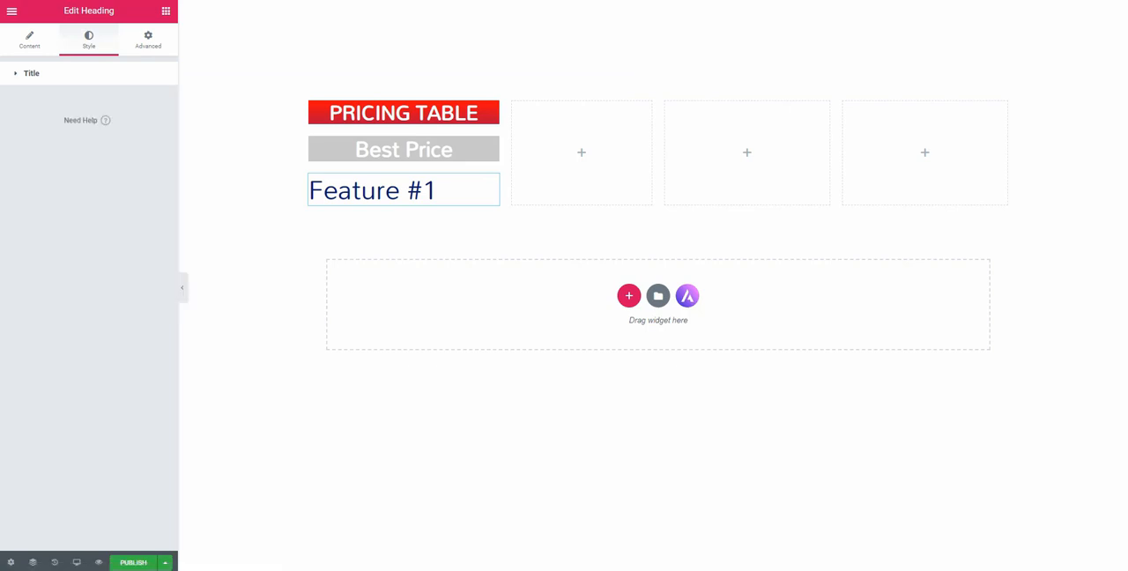
click(96, 73)
Set the Feature #1 heading's font size to 18 px
click(158, 128)
click(139, 205)
text(15)
key(Up)
key(Up)
key(Up)
key(Up)
key(Up)
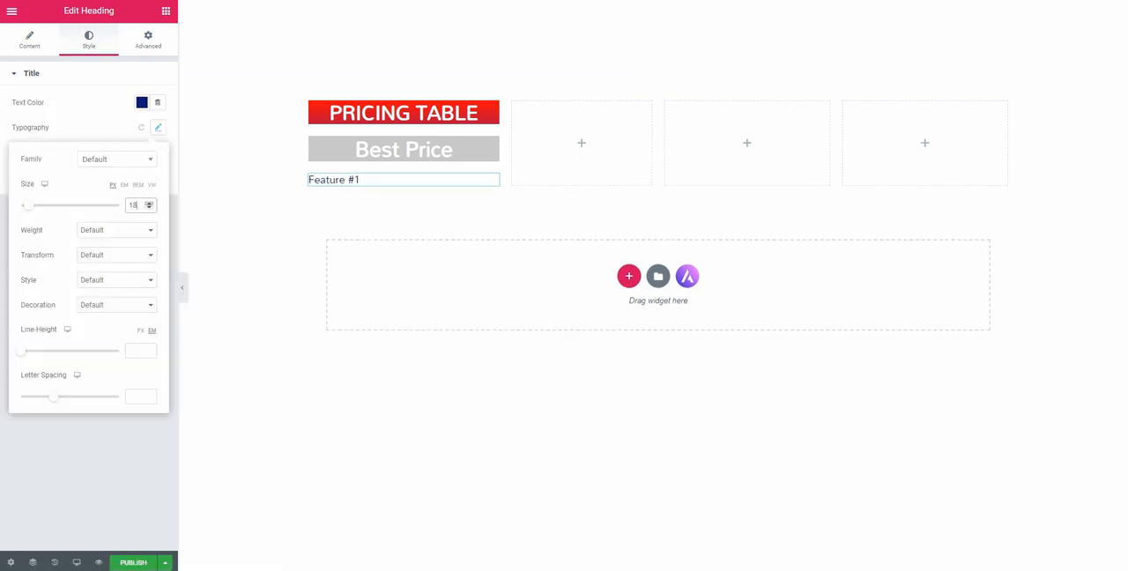
Center the Feature #1 heading and duplicate it below with the title "Feature #2"
click(30, 40)
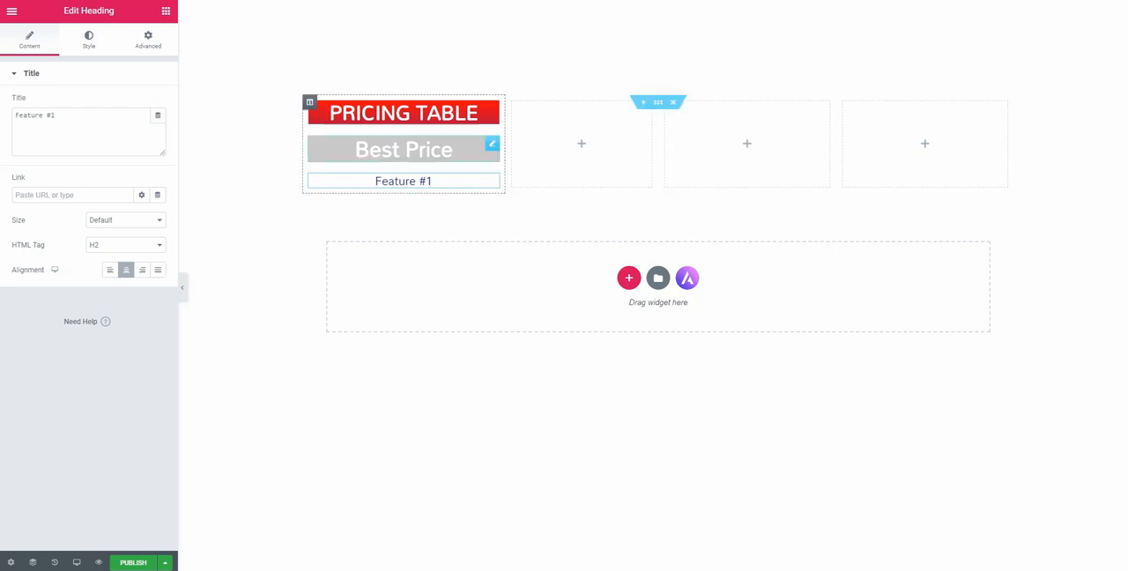
click(148, 39)
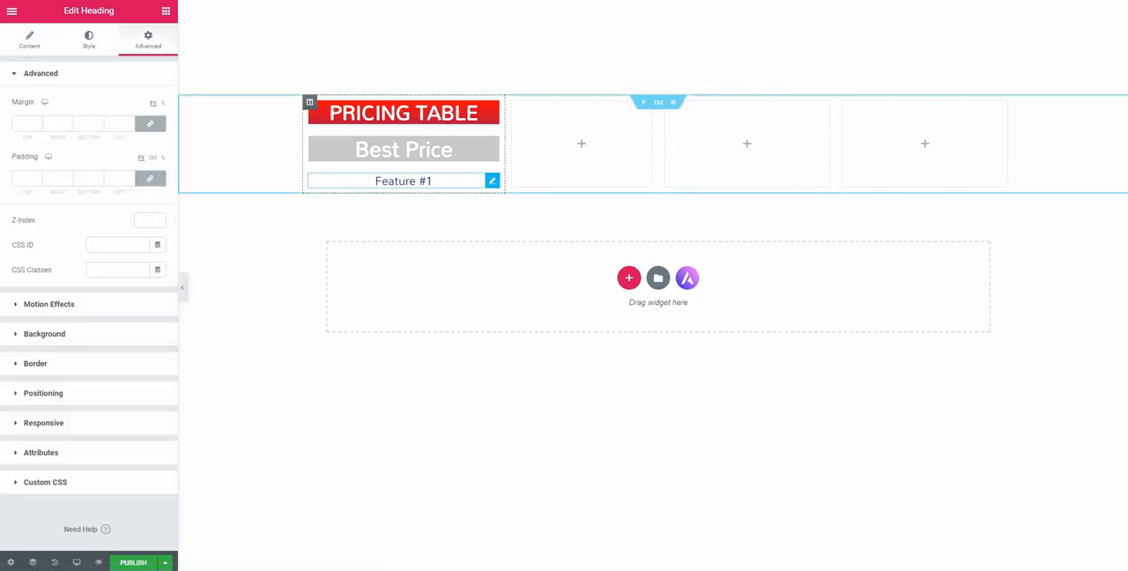
right_click(493, 180)
click(520, 207)
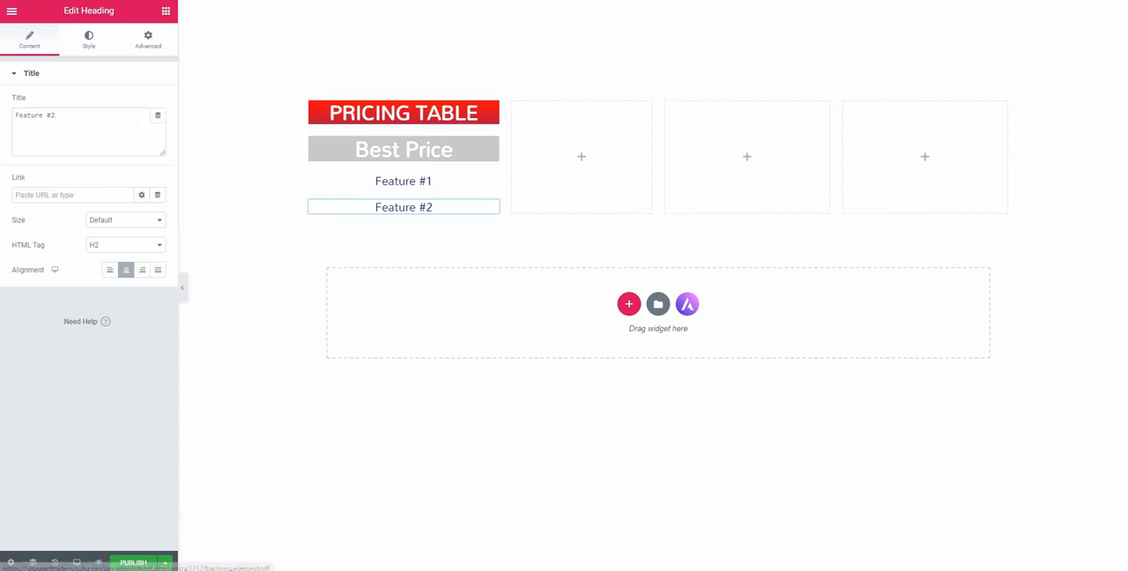
Give the Feature #2 heading a classic background in light grey #F3F3F3
click(148, 40)
click(44, 329)
click(142, 188)
click(142, 212)
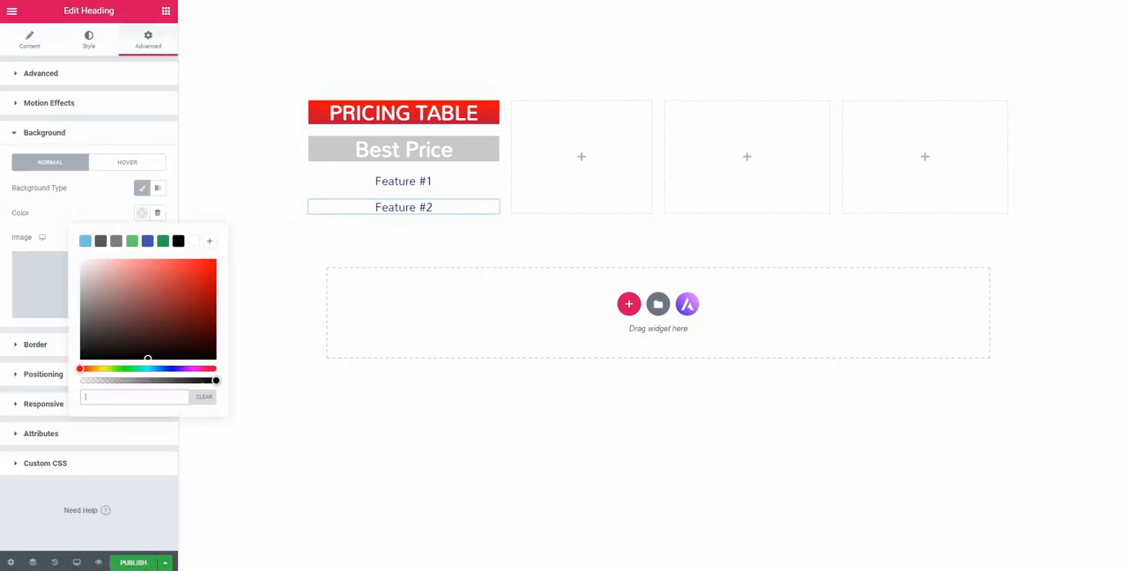
drag(81, 274, 81, 264)
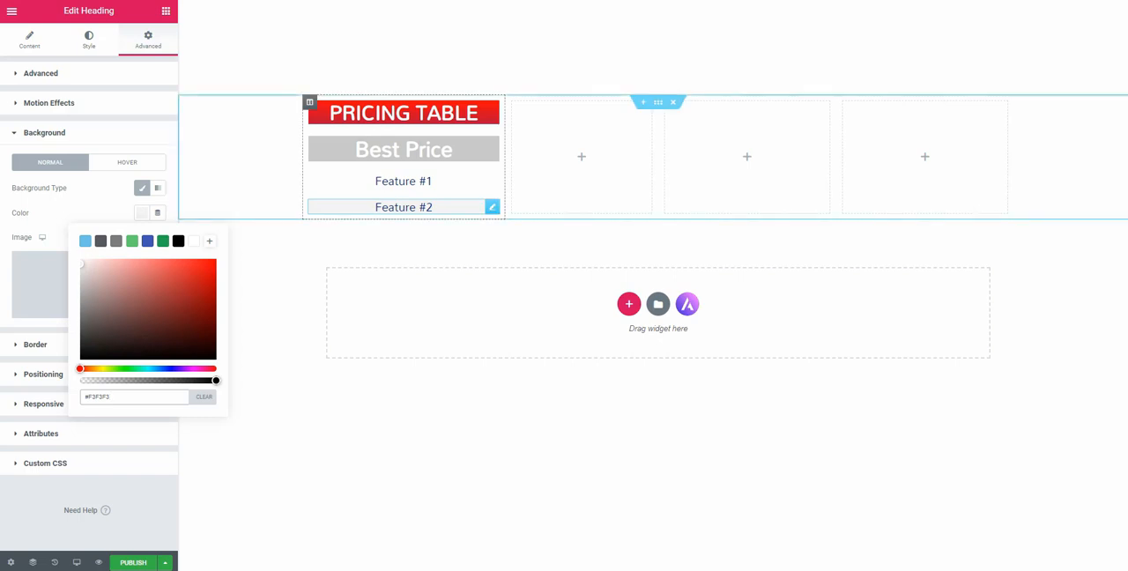
Duplicate the Feature #2 heading and insert a copy of Feature #1 between the two grey rows, titled "Feature #3"
right_click(492, 209)
click(513, 232)
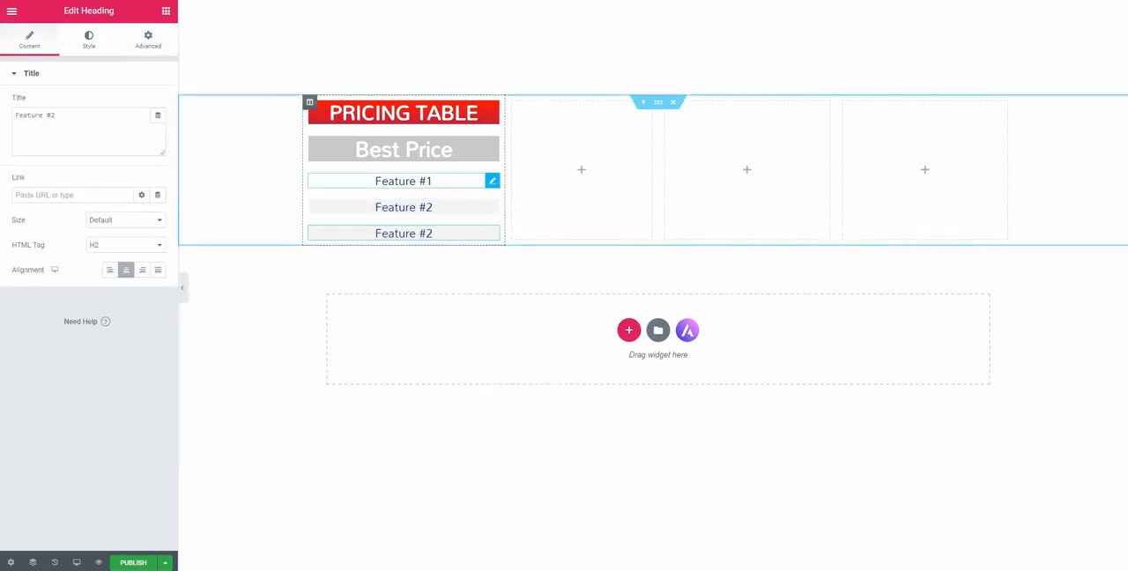
click(492, 180)
click(492, 207)
key(ctrl+v)
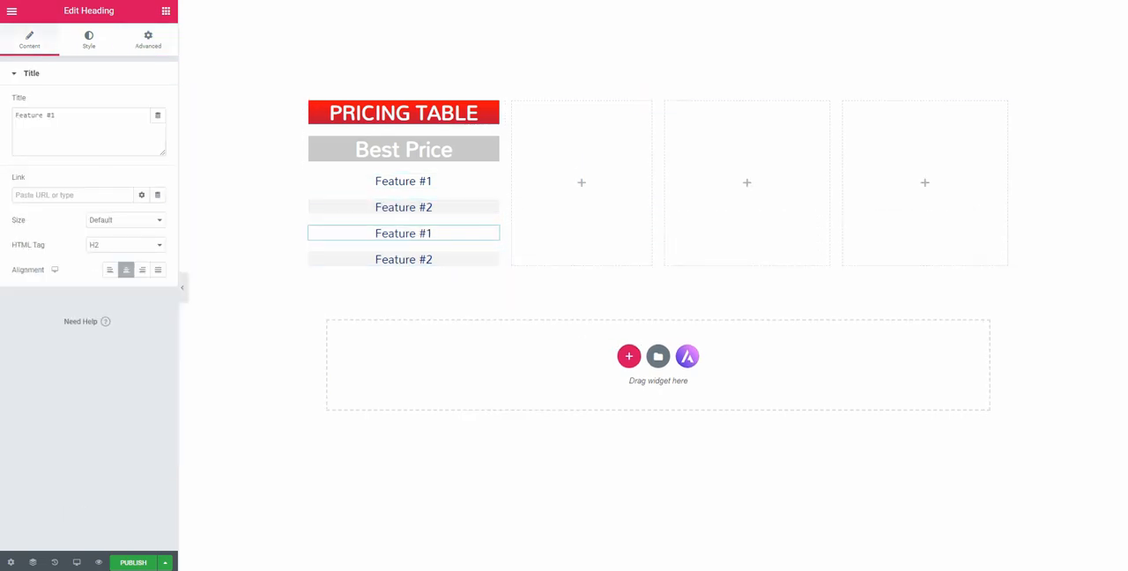
Retitle the last grey heading "Feature #4", undoing the color code pasted into its title
click(492, 259)
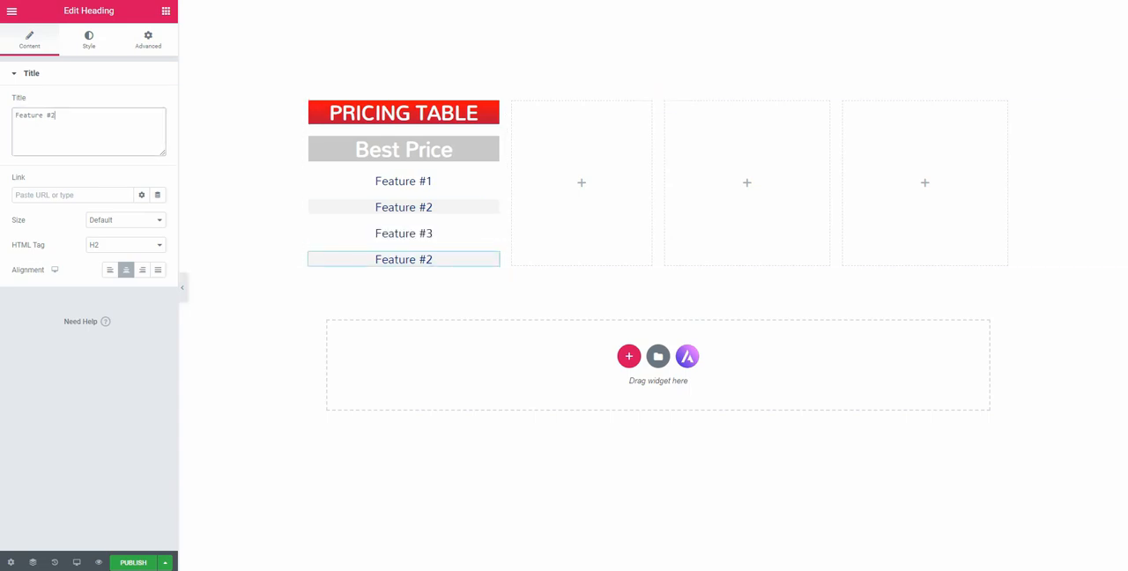
text(#051978)
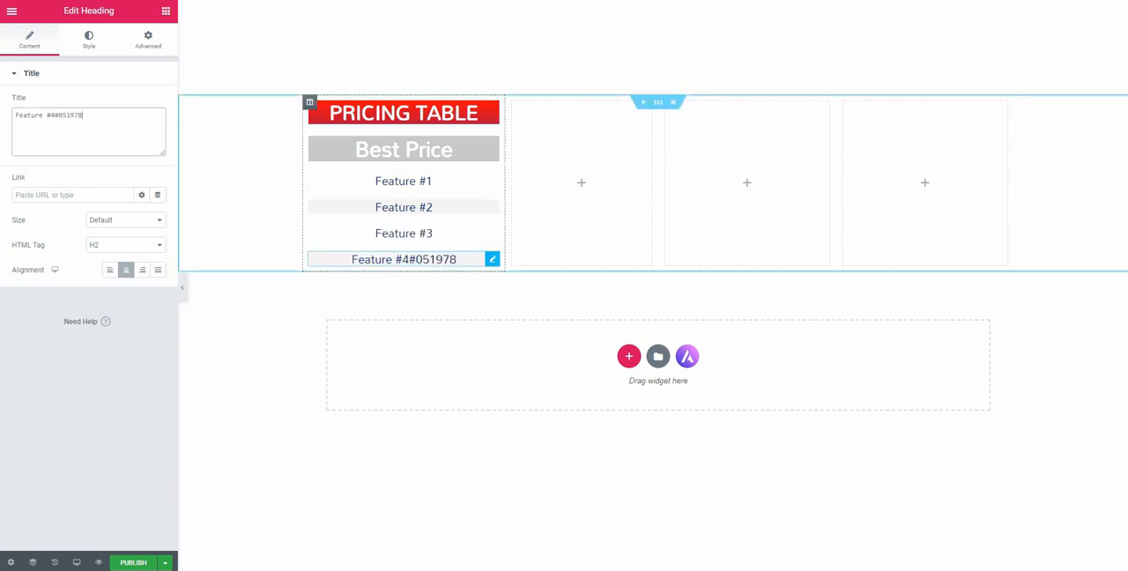
key(ctrl+z)
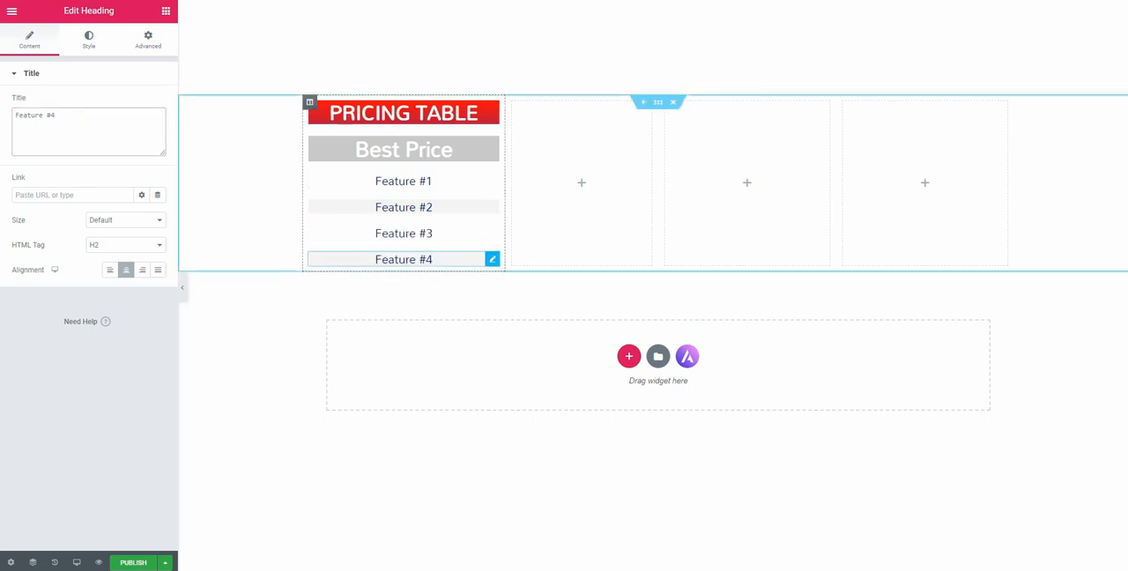
Duplicate the Feature #4 heading, title the copy "Feature #5" and set its background color to white #FFFFFF
right_click(491, 259)
click(517, 280)
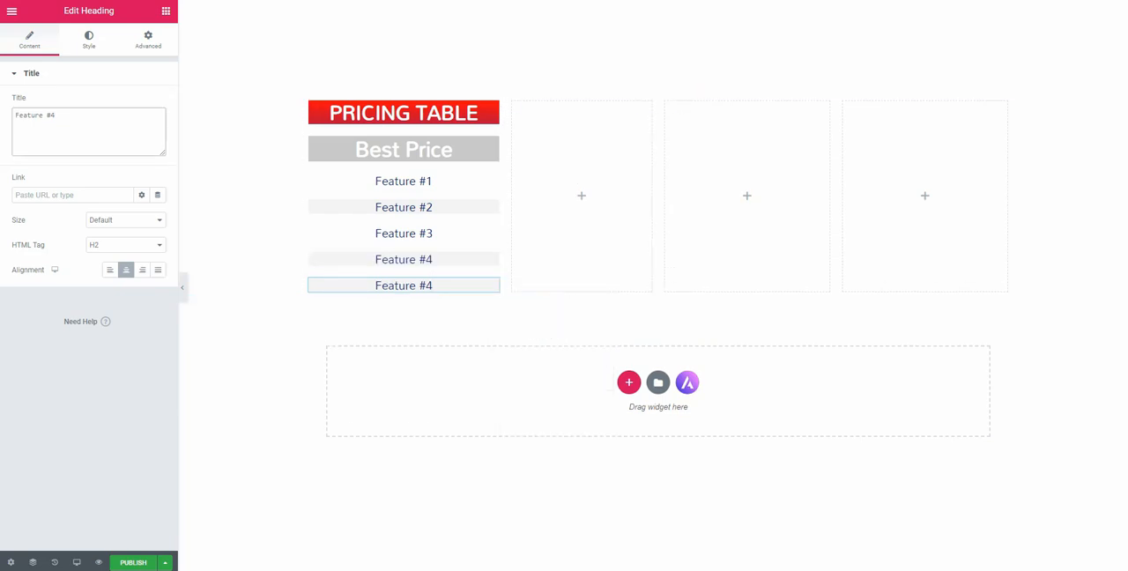
click(148, 40)
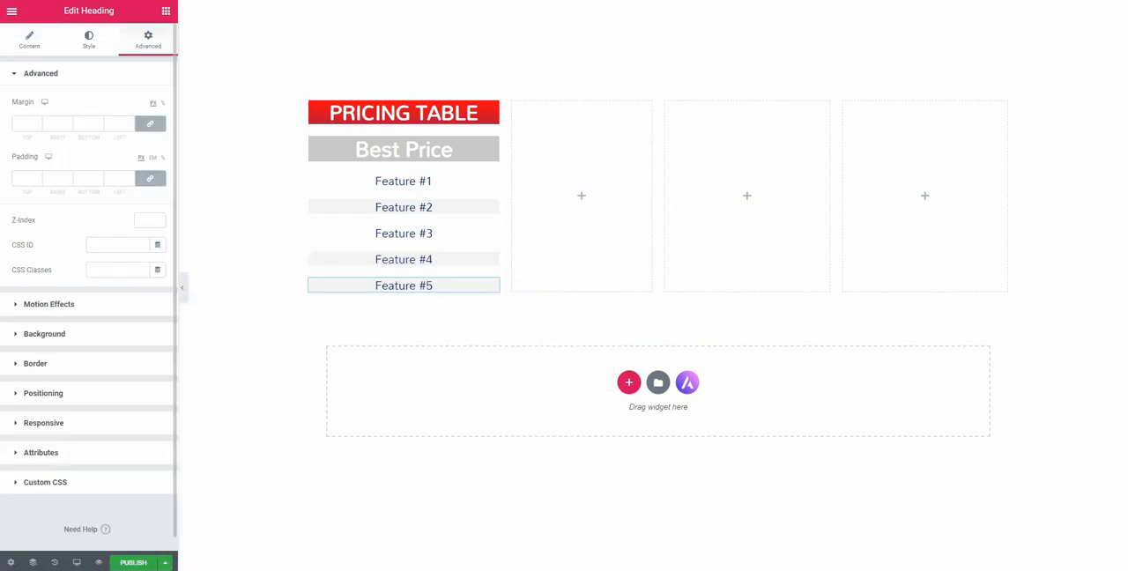
click(44, 333)
click(142, 213)
click(194, 241)
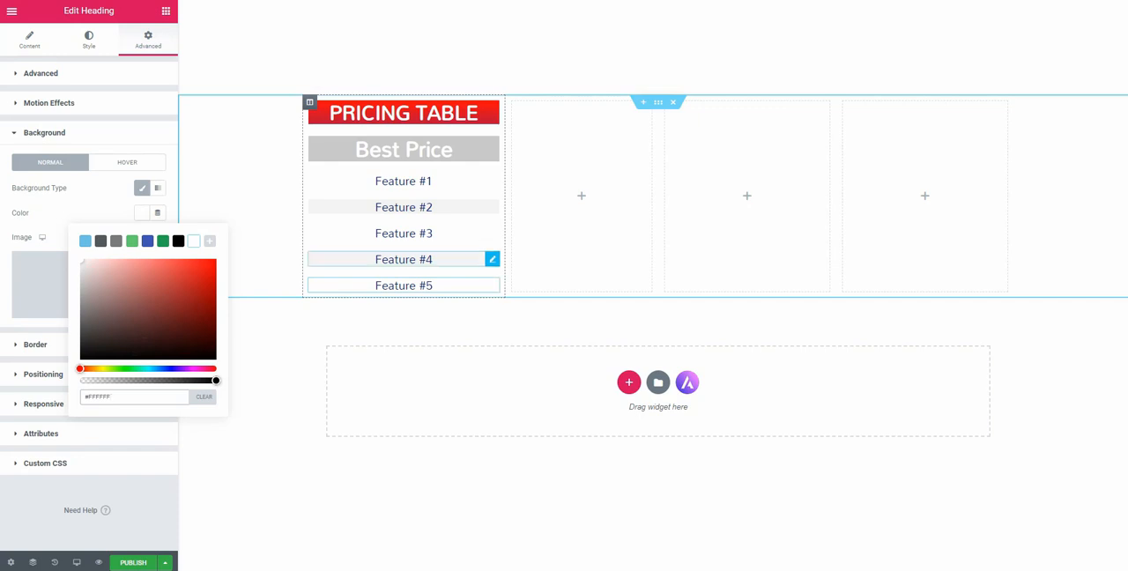
Copy the Feature #4 heading below Feature #5 and title the copy "Feature #6"
click(403, 259)
click(492, 286)
key(ctrl+v)
click(88, 123)
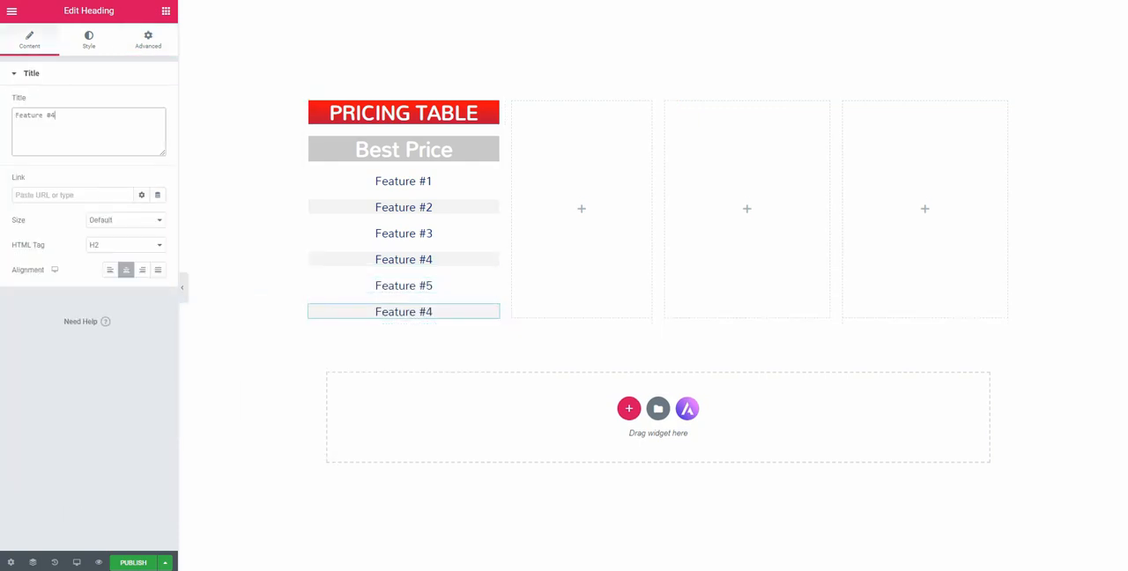
text(6)
Set the first column's widgets space to 0 px
click(309, 102)
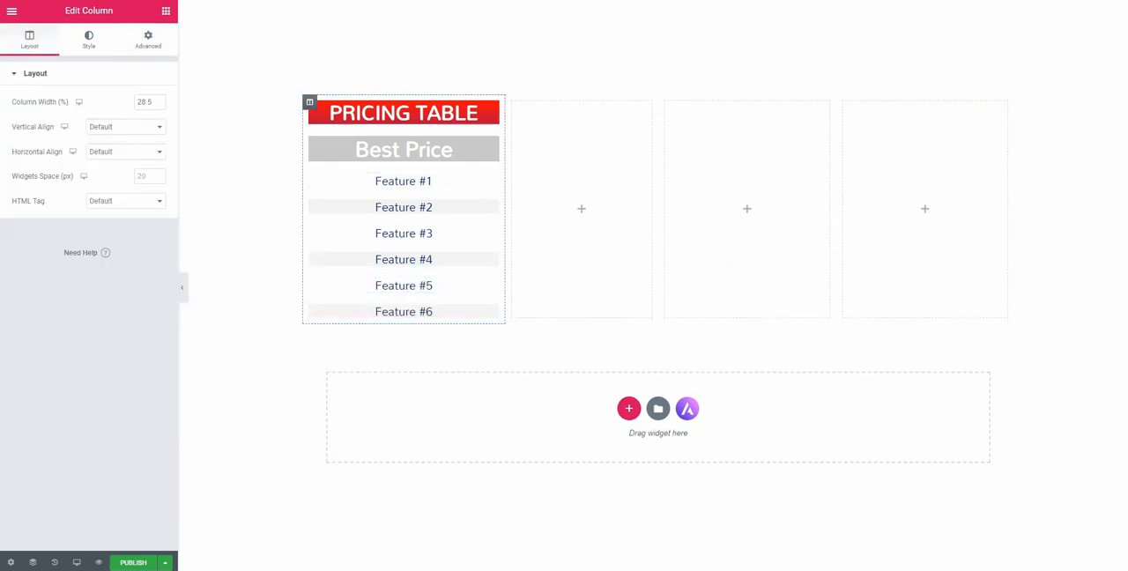
text(0)
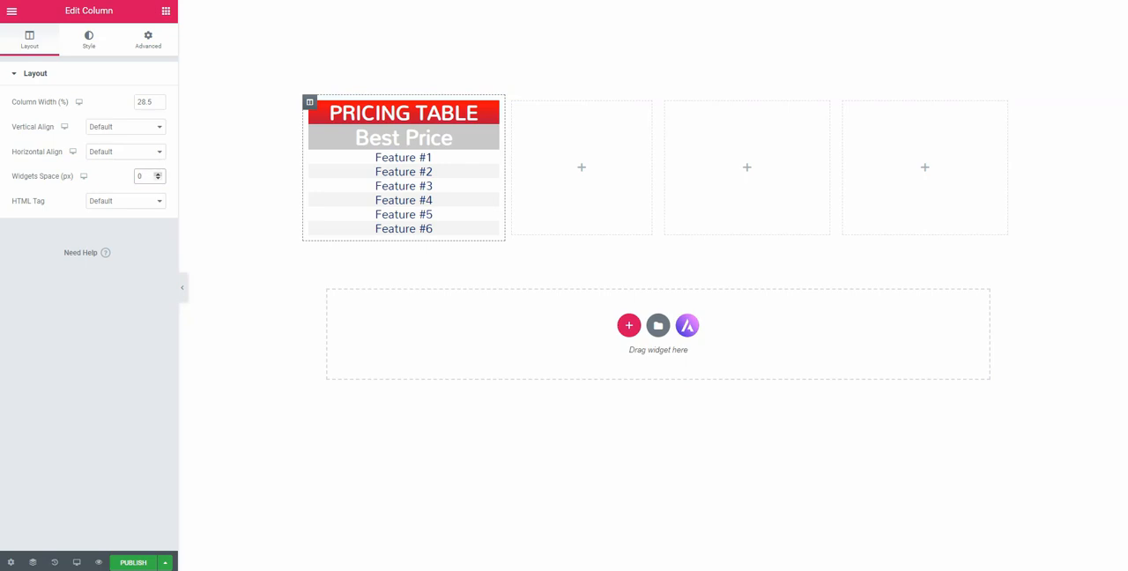
Set the padding of the Feature #1 and Feature #2 headings to 10 px on all sides
click(492, 156)
click(150, 178)
click(150, 178)
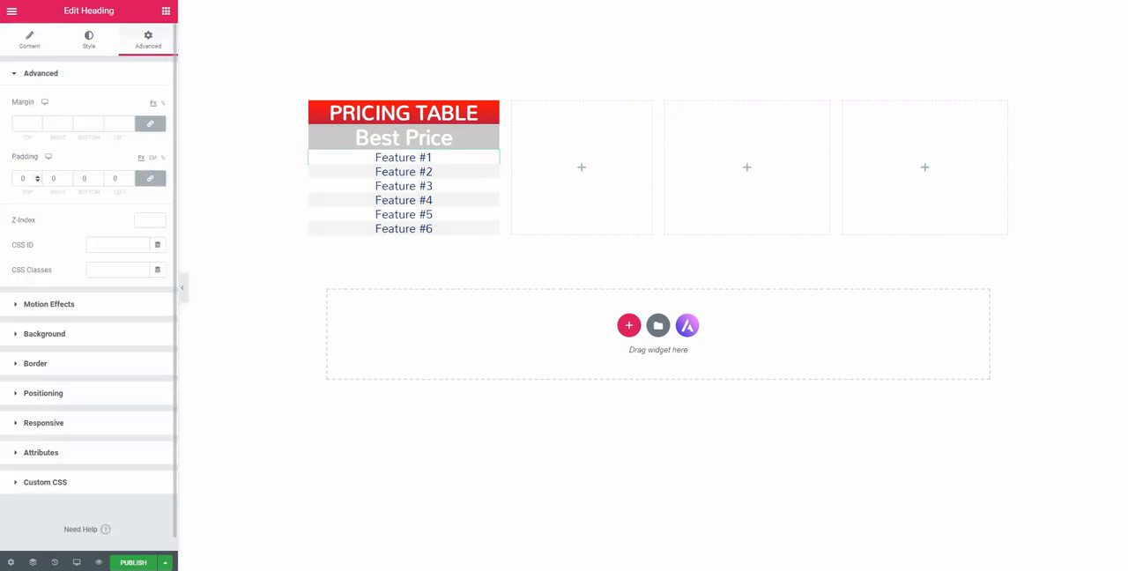
text(10)
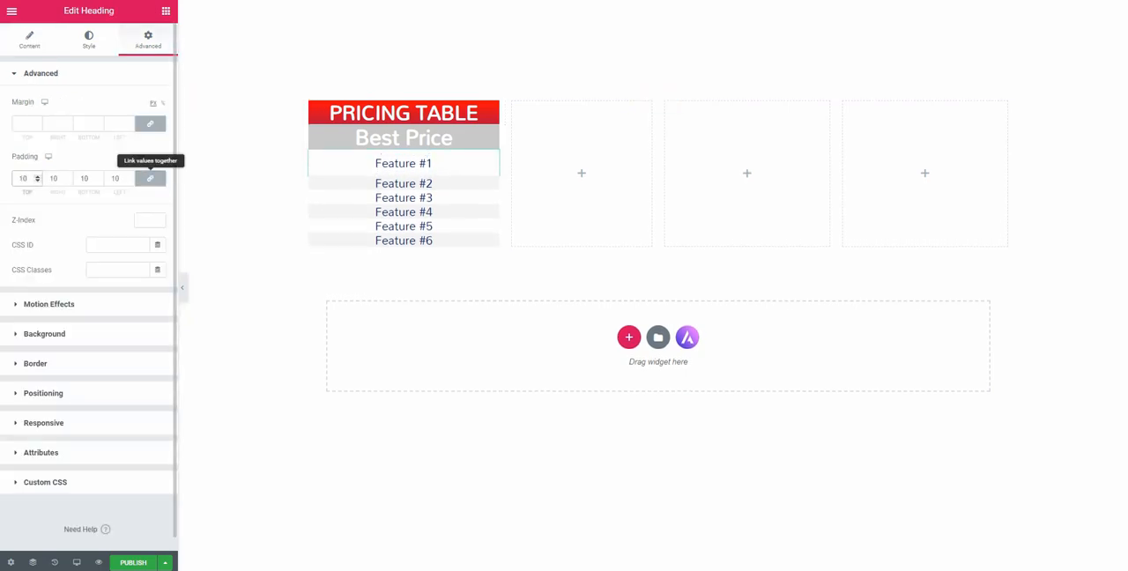
click(492, 183)
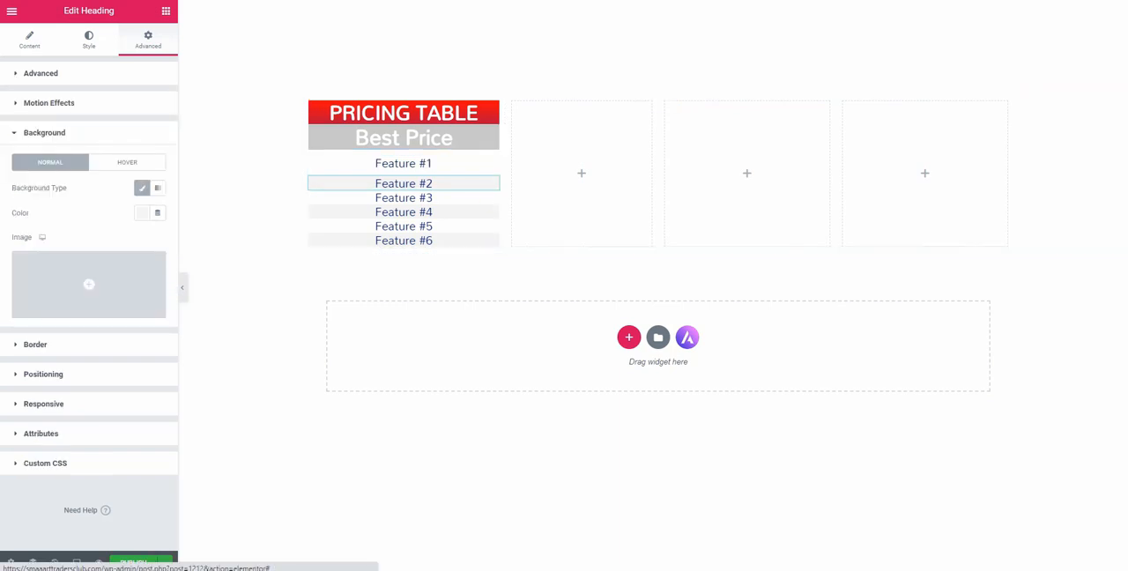
click(41, 73)
click(24, 178)
text(10)
Set the padding of the Feature #3 and Feature #4 headings to 10 px on all sides
click(492, 209)
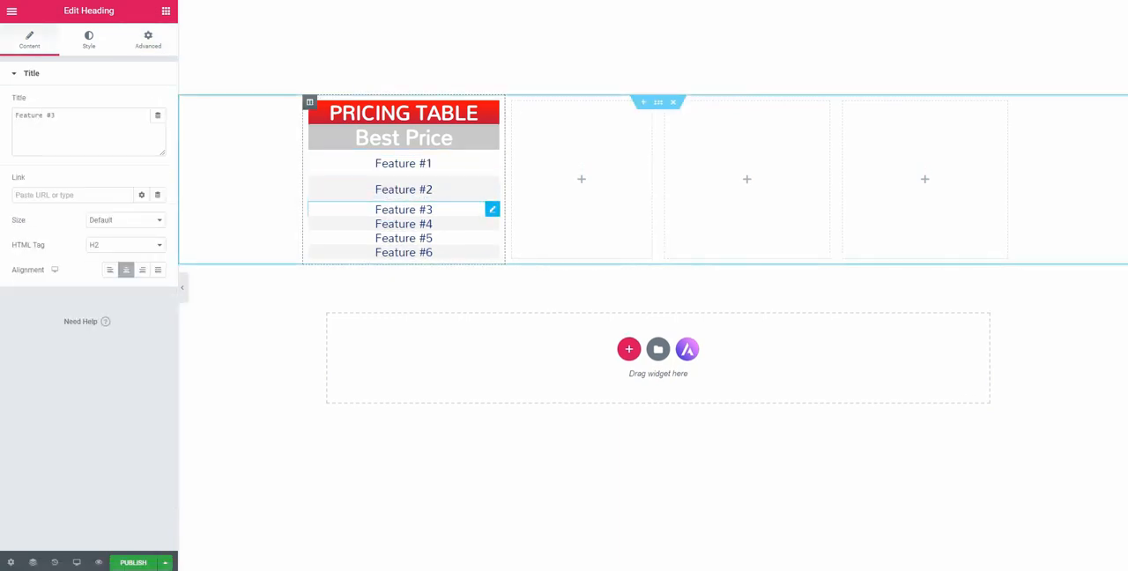
click(148, 39)
click(25, 178)
text(10)
click(430, 234)
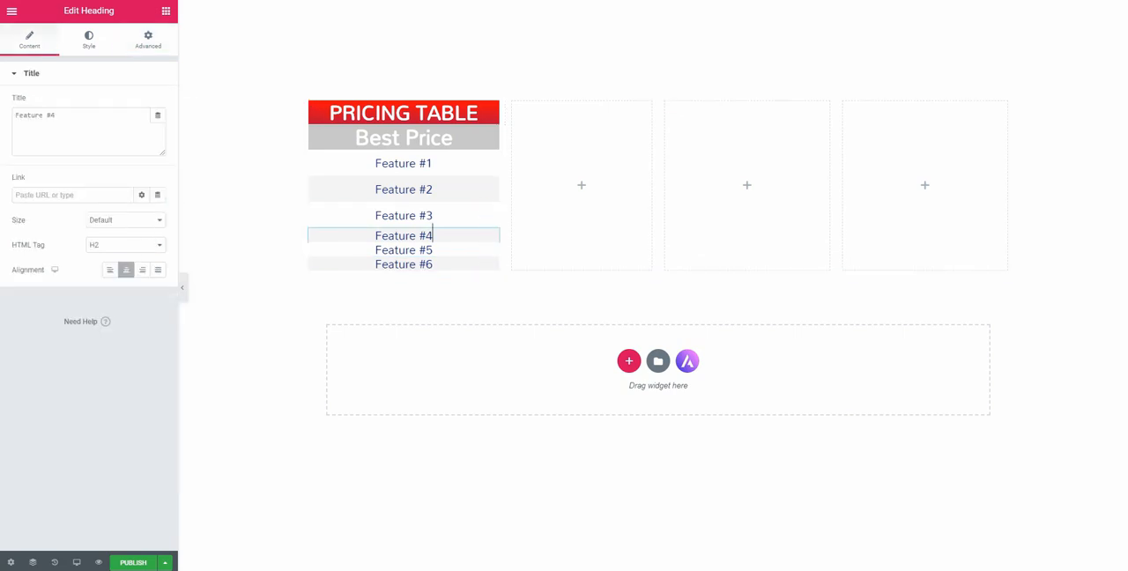
click(148, 40)
click(24, 178)
text(10)
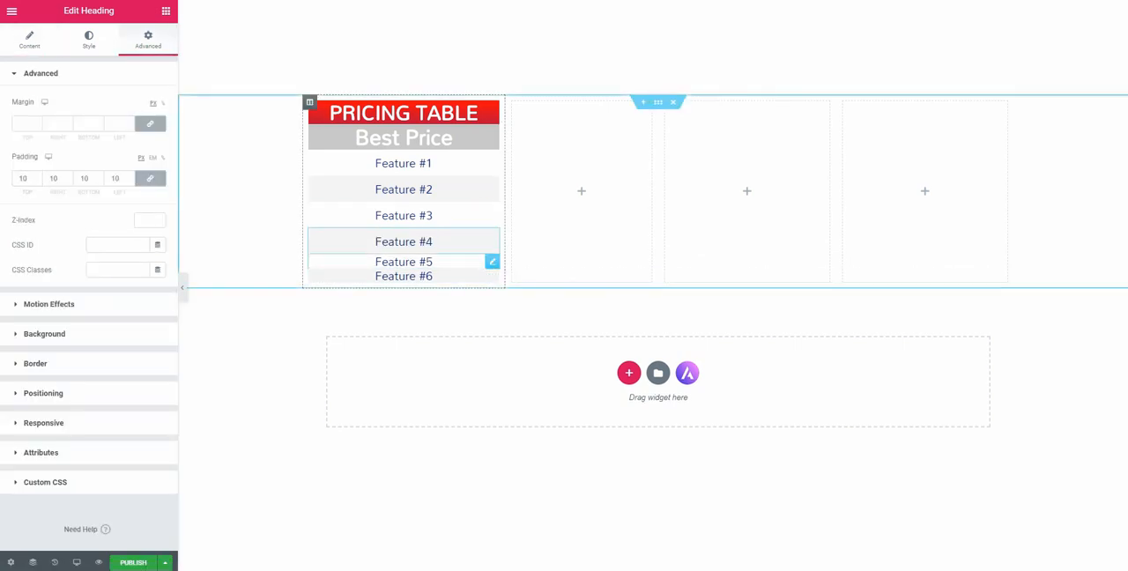
Set the padding of the Feature #5 and Feature #6 headings to 10 px on all sides
click(432, 261)
click(41, 73)
click(25, 178)
text(10)
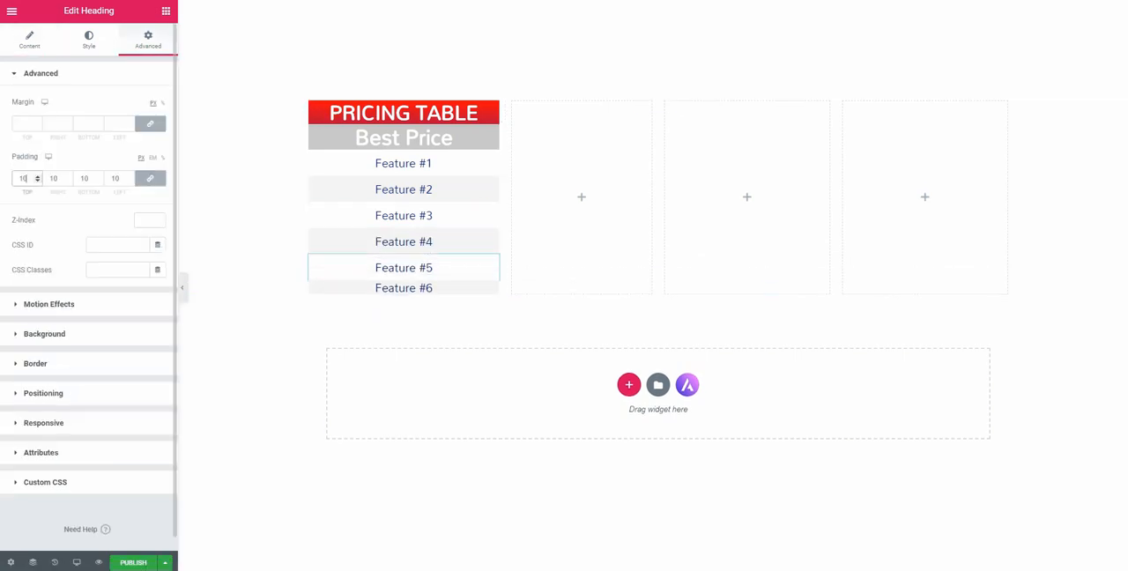
click(432, 287)
click(148, 39)
click(25, 178)
text(10)
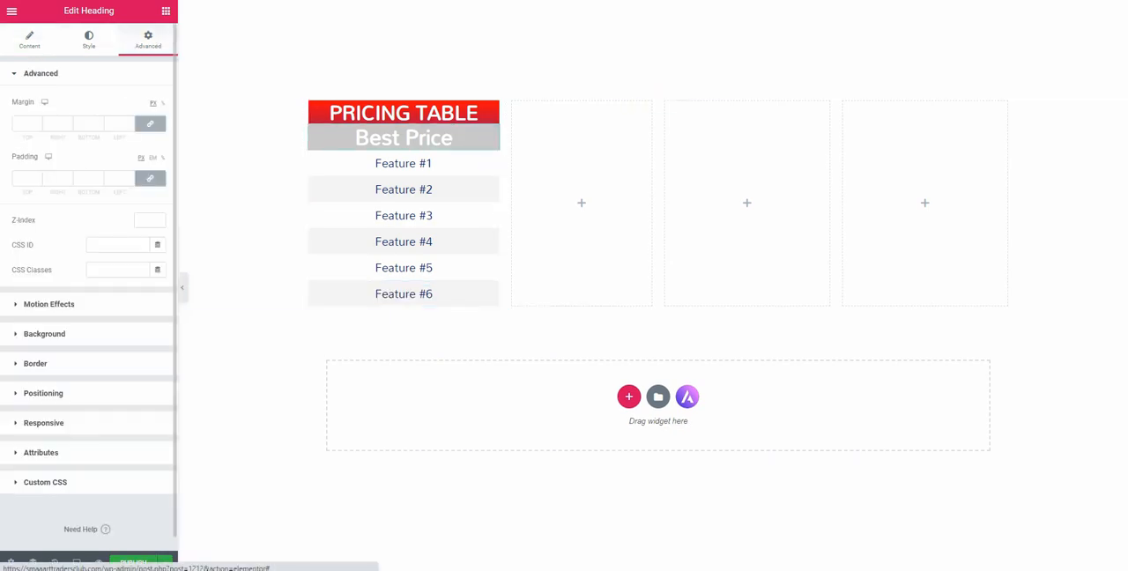
Change the Best Price heading's background color to a darker grey
click(44, 333)
click(142, 212)
click(84, 289)
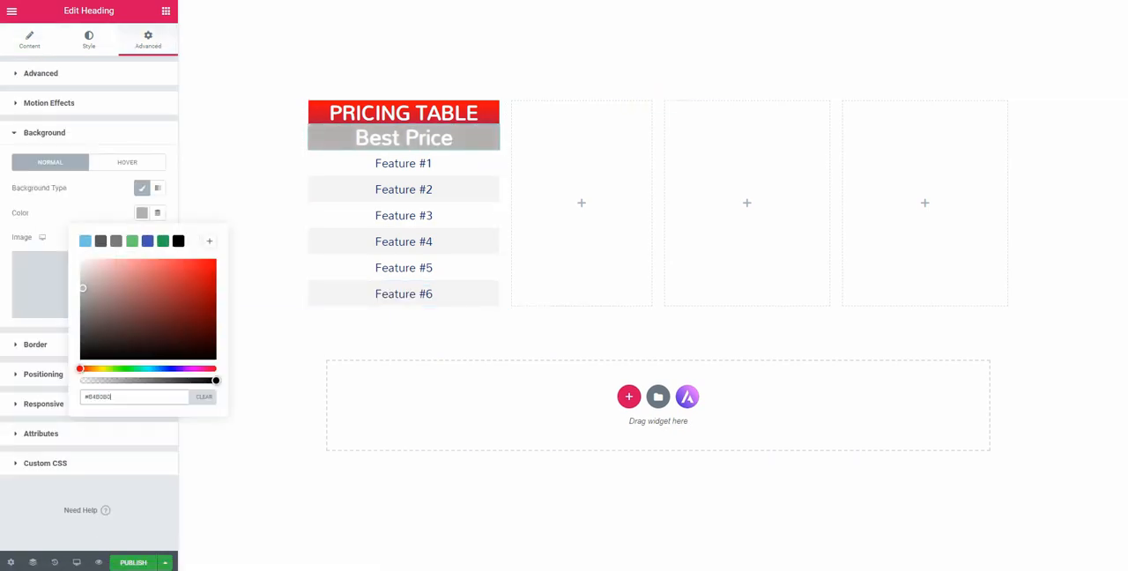
click(441, 164)
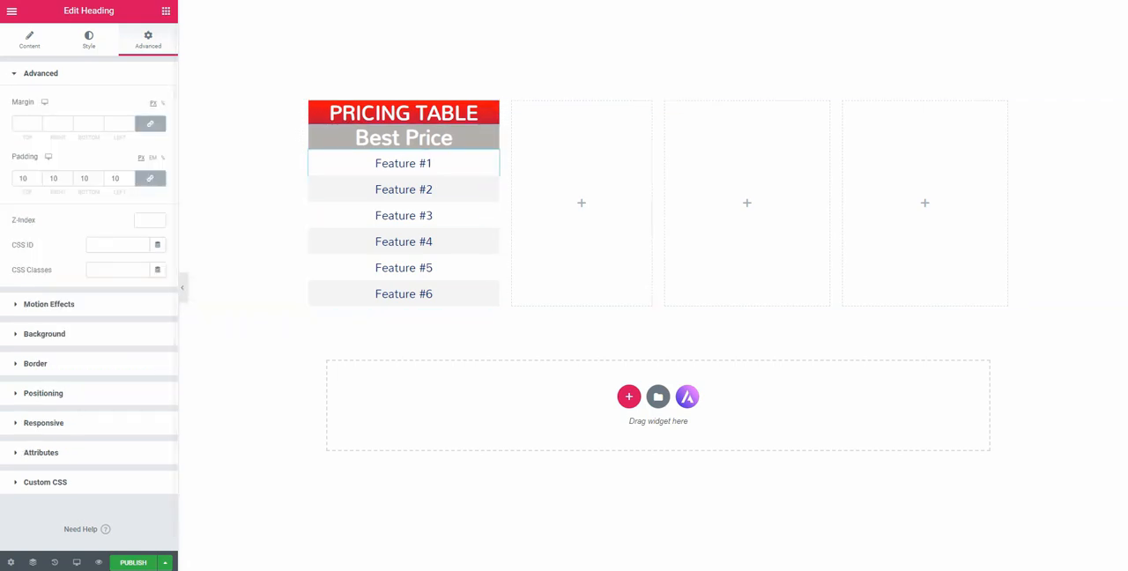
Add a Heading widget to the second column with the title "FREE"
click(166, 10)
drag(131, 124, 82, 116)
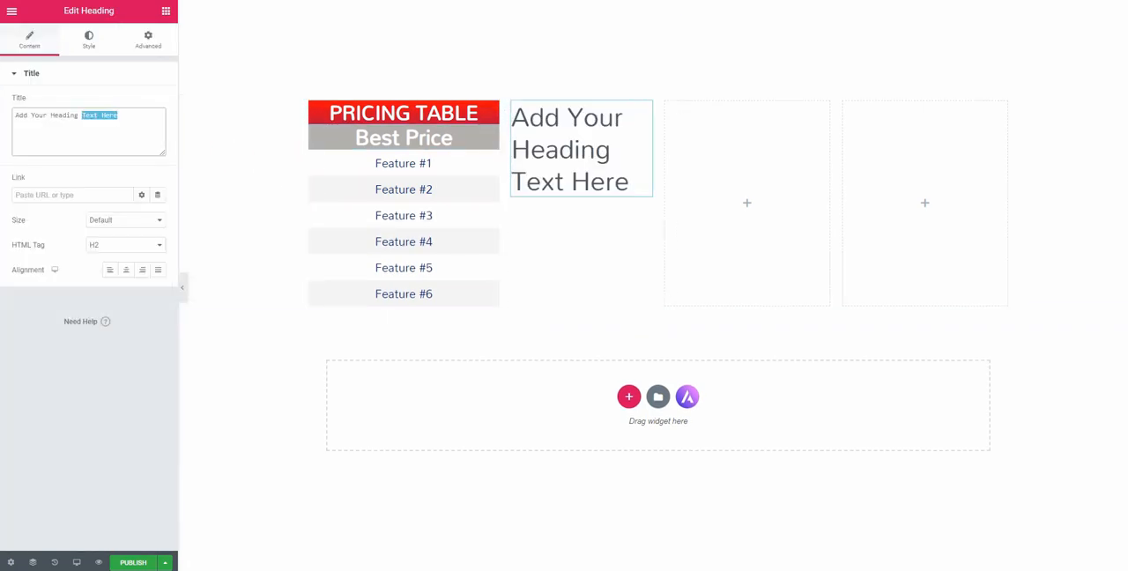
text(FREE)
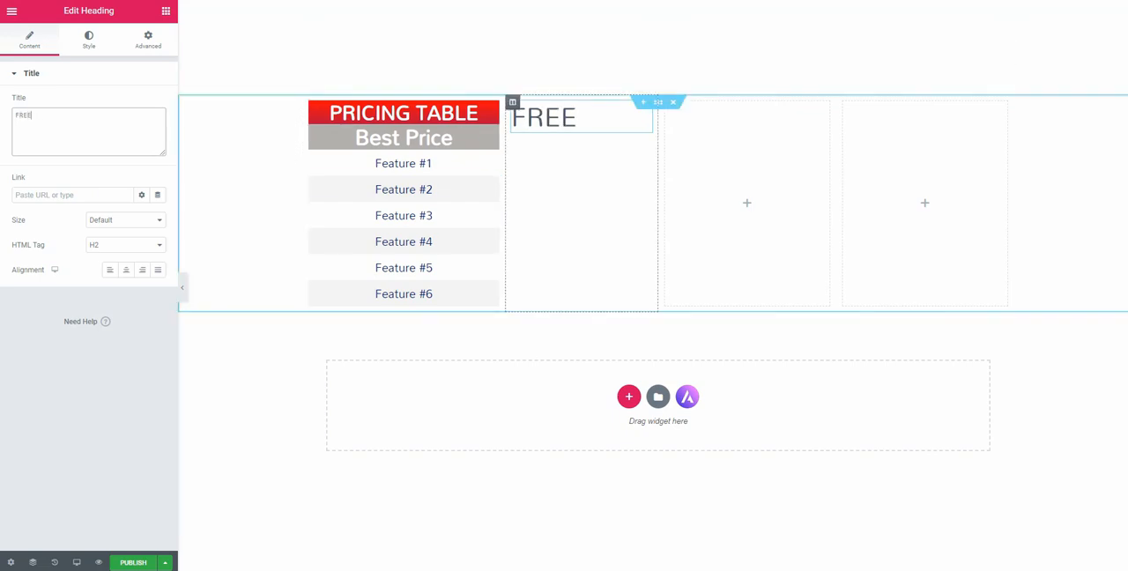
Check the PRICING TABLE heading's typography and set its padding to 10 px on all sides
click(89, 40)
click(158, 127)
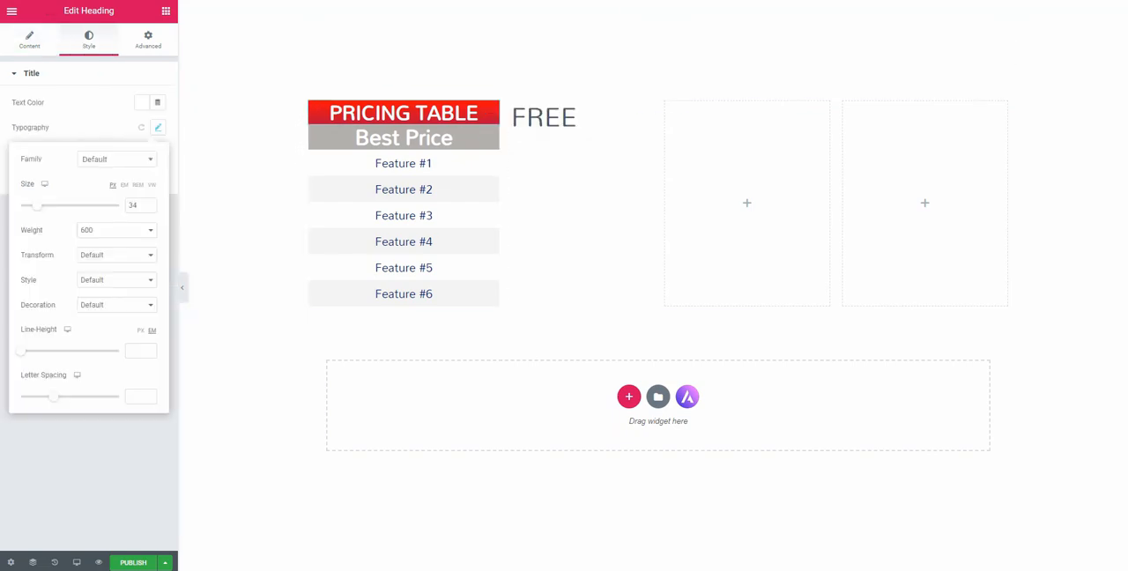
click(148, 40)
click(25, 179)
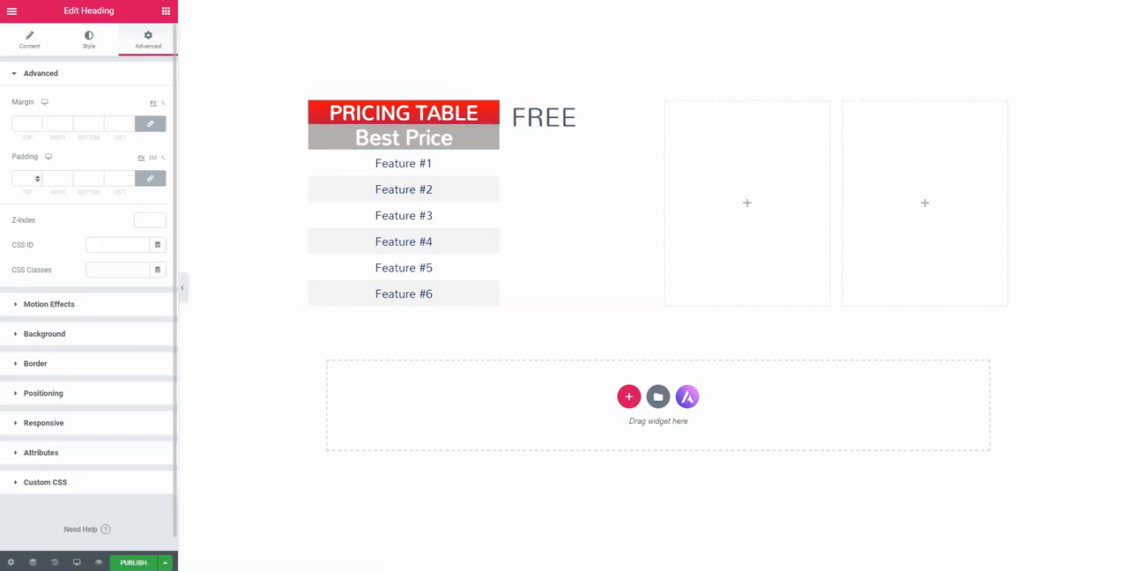
text(10)
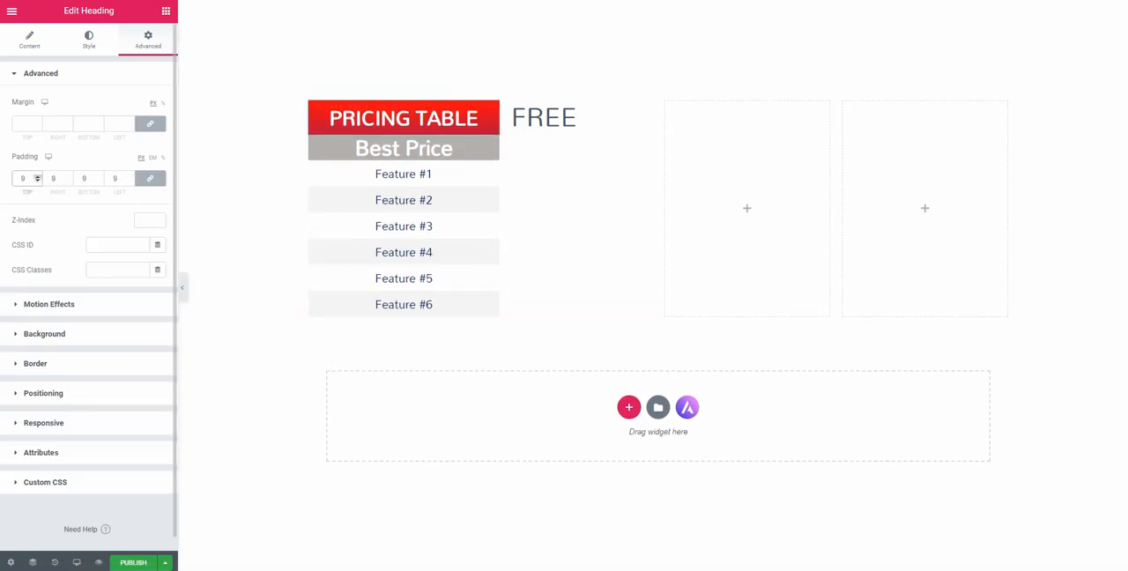
Set the FREE heading's font size to 34 px and its text color to white
click(29, 40)
click(88, 39)
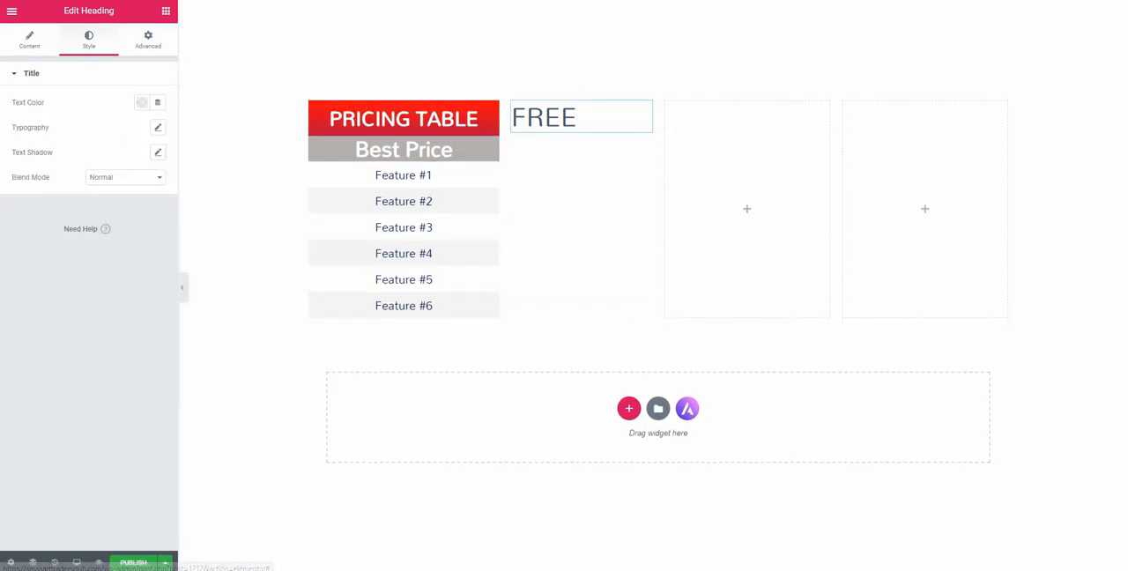
click(158, 127)
text(34)
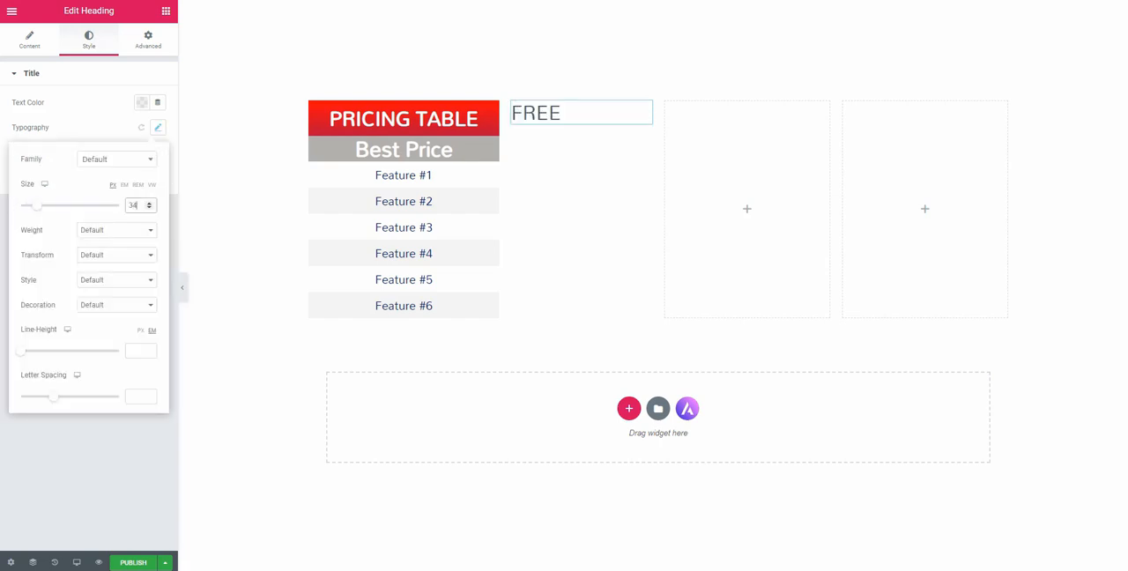
click(142, 102)
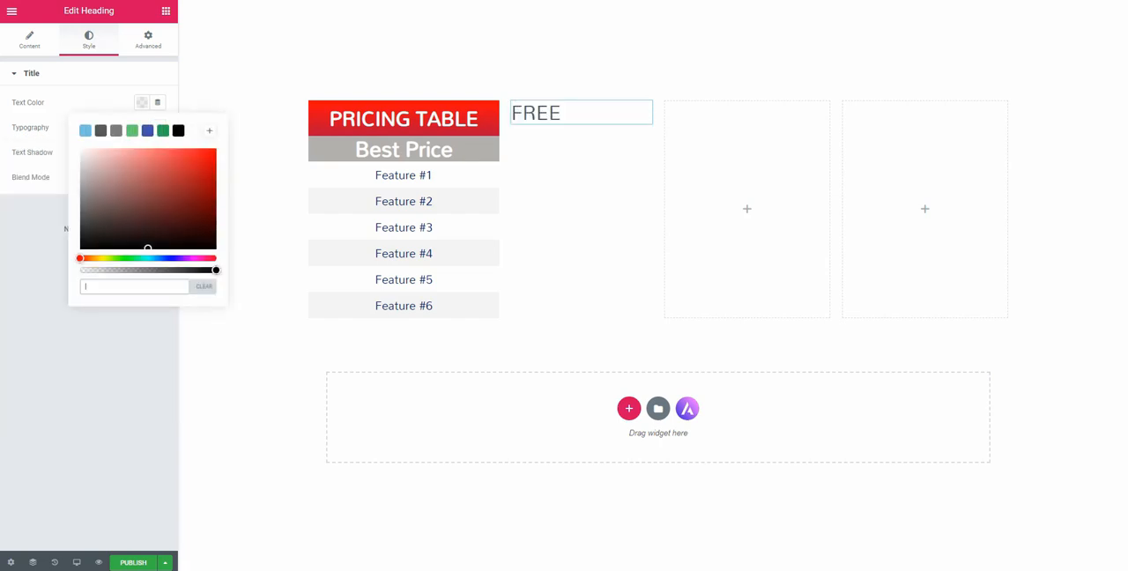
click(194, 131)
Give the FREE heading a solid light blue background using the preset swatch
click(148, 40)
click(45, 333)
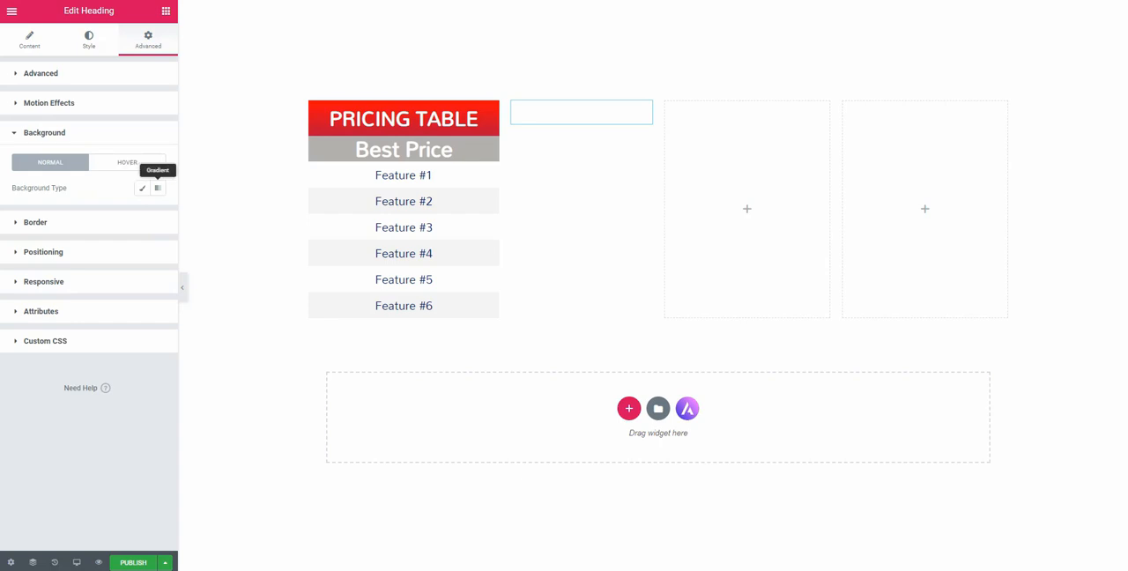
click(142, 188)
click(142, 212)
click(85, 241)
click(142, 212)
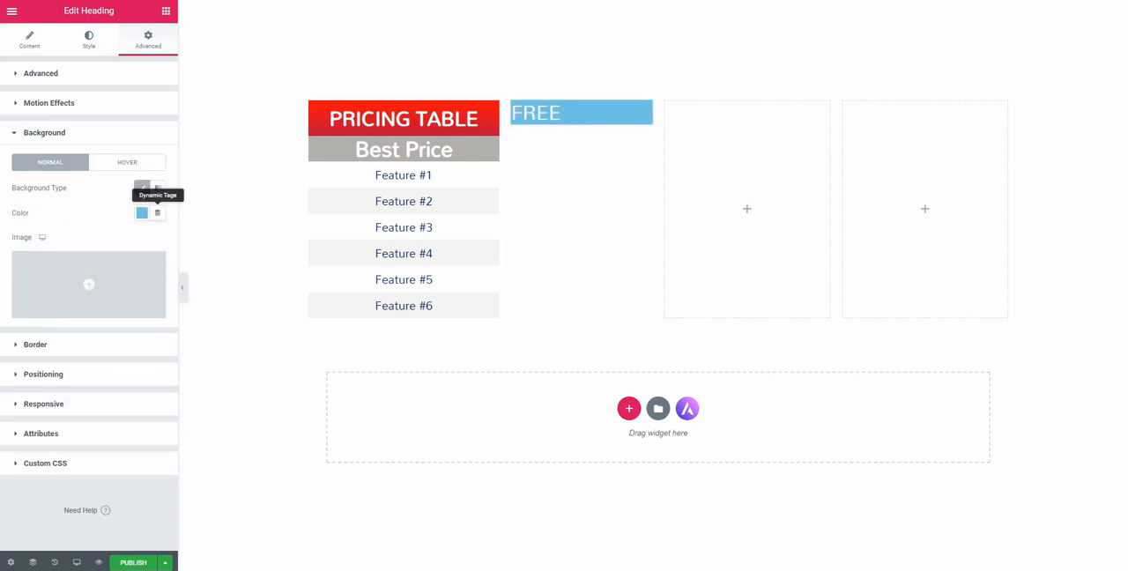
Change the FREE heading's background to a gradient that fades into a dark blue second color
click(157, 188)
click(142, 275)
click(84, 303)
click(208, 366)
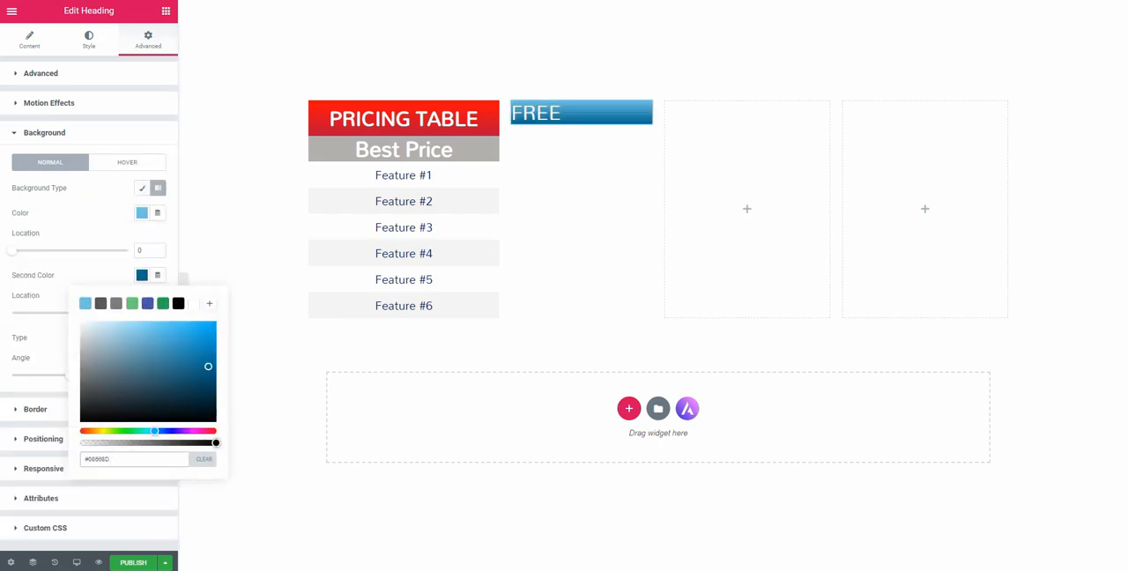
click(142, 275)
Center the FREE heading and set its font weight to 600
click(29, 40)
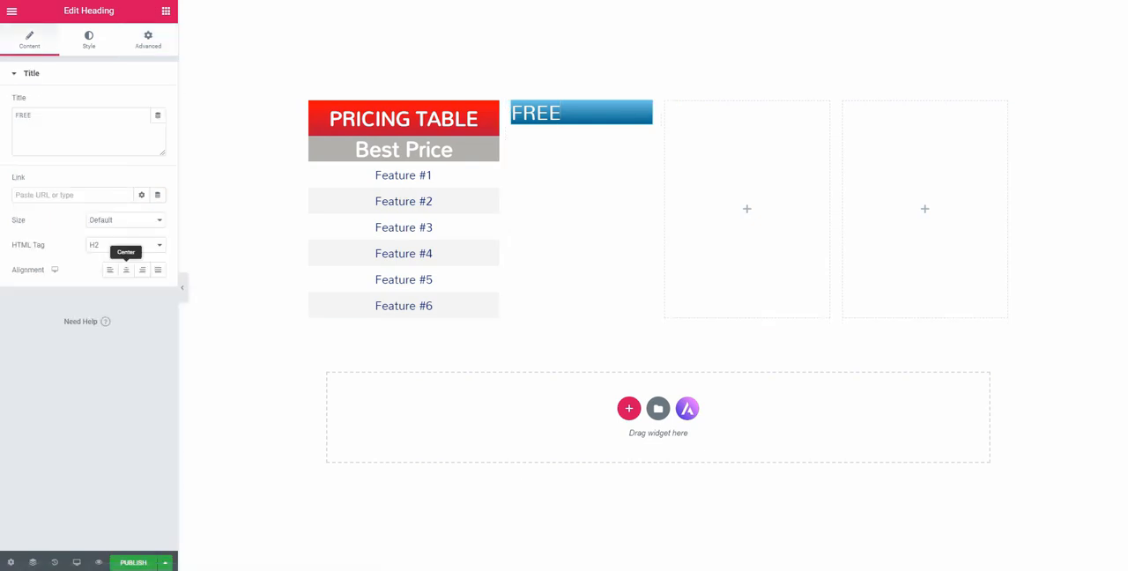
click(127, 270)
click(89, 40)
click(158, 127)
click(117, 230)
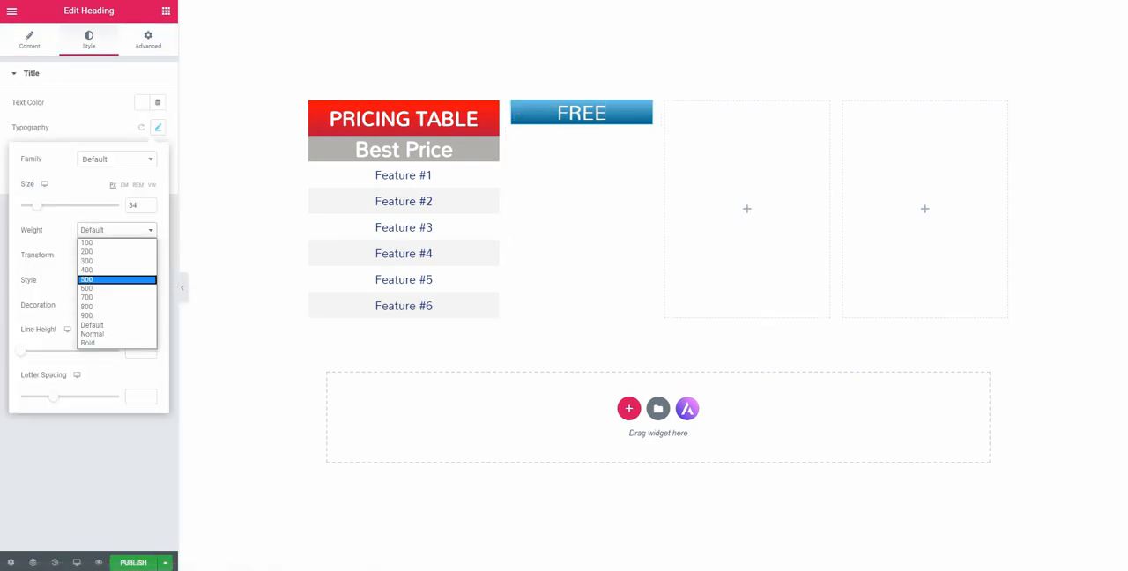
click(116, 280)
click(116, 230)
click(116, 288)
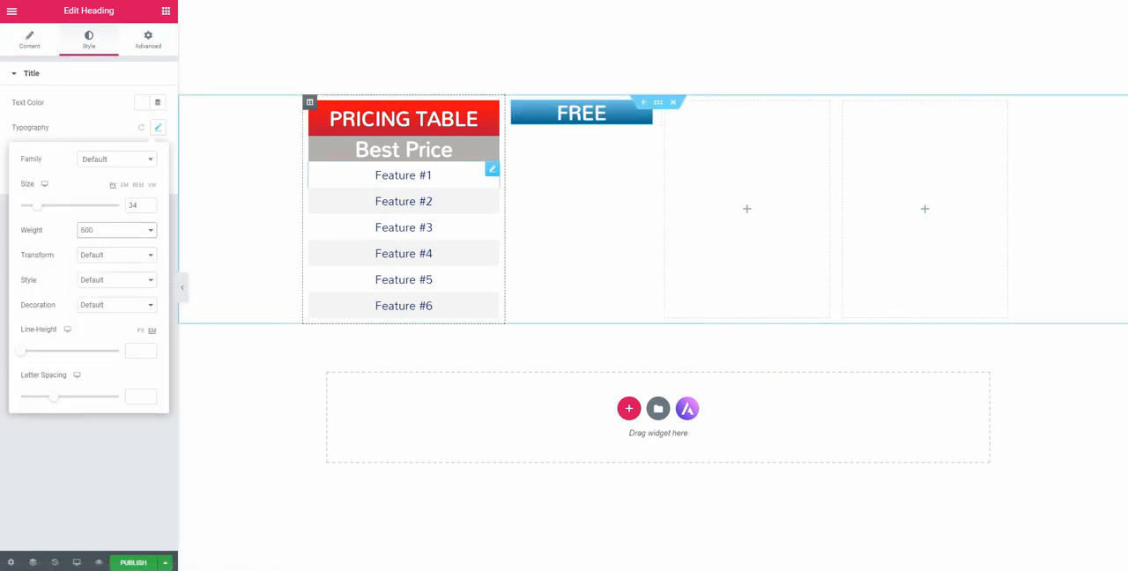
Set the FREE heading's padding to 10 px on all sides
click(644, 108)
click(148, 40)
click(27, 178)
text(10)
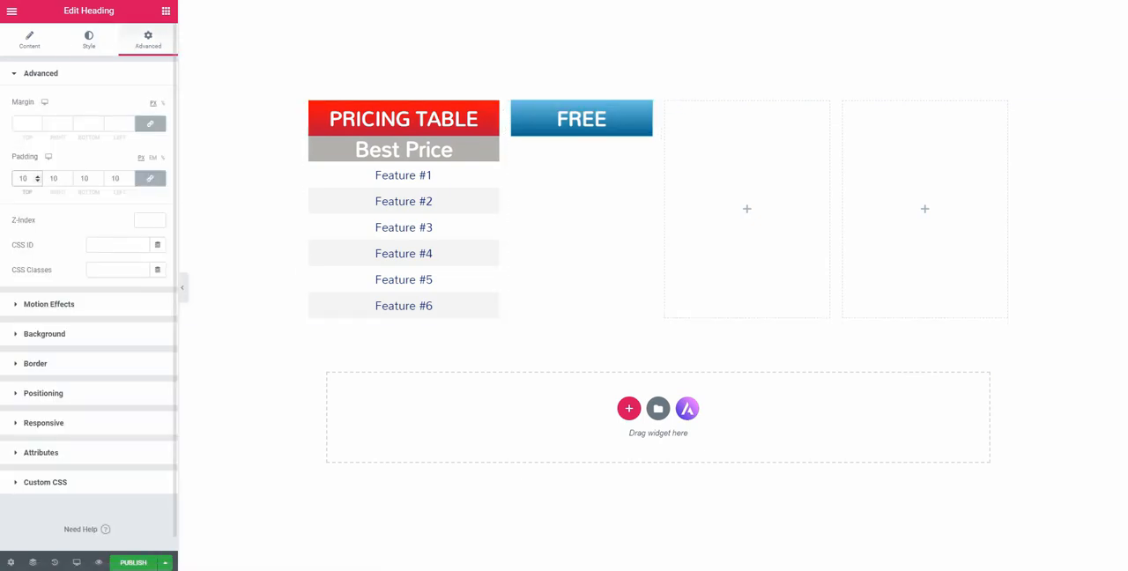
click(182, 288)
click(4, 288)
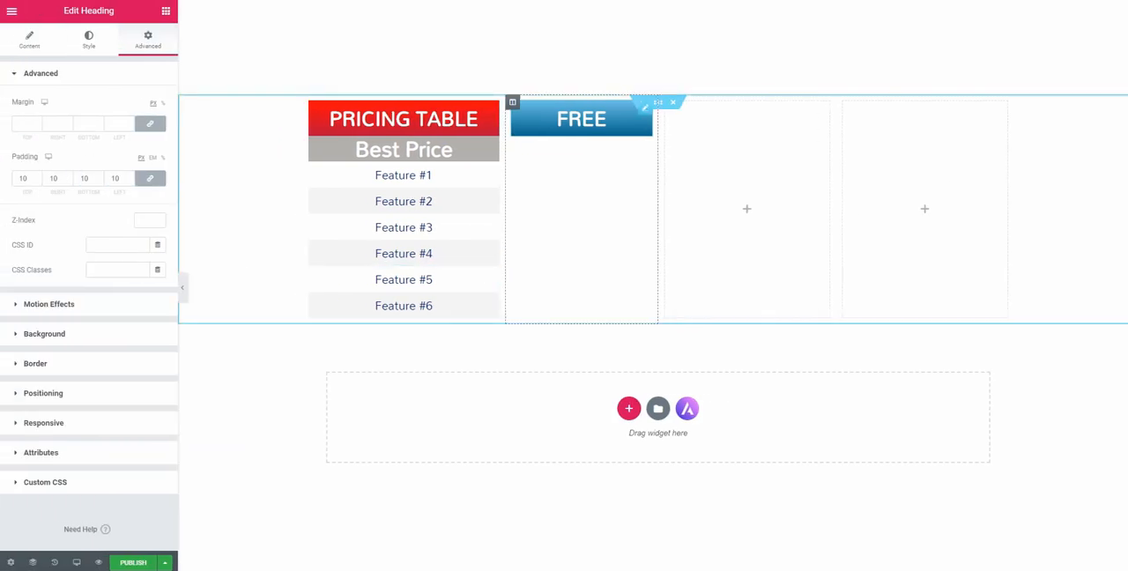
Set the pricing section's columns gap to No Gap
click(657, 102)
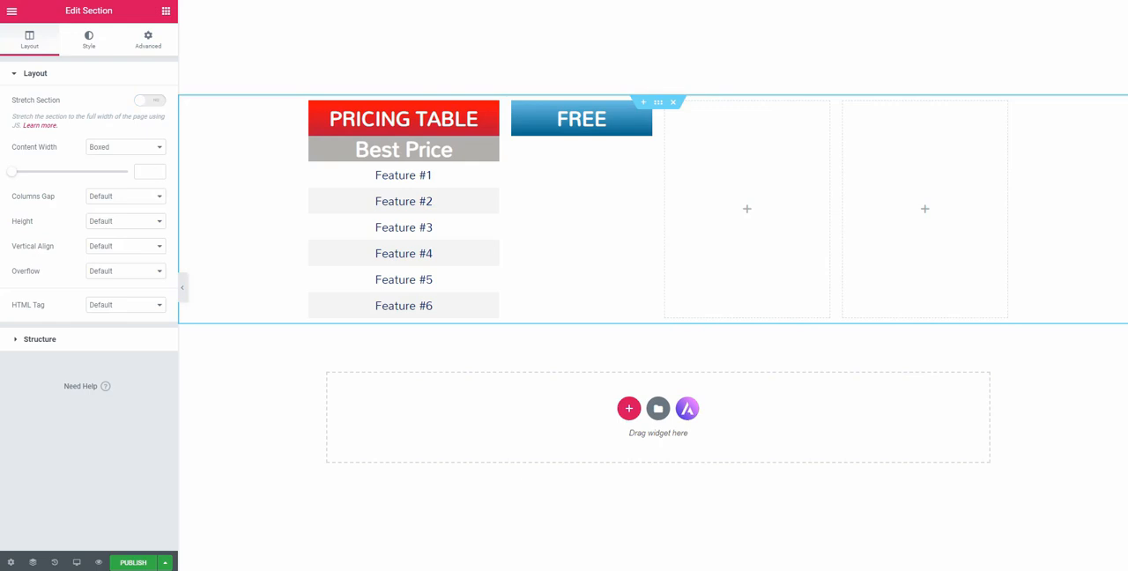
click(126, 197)
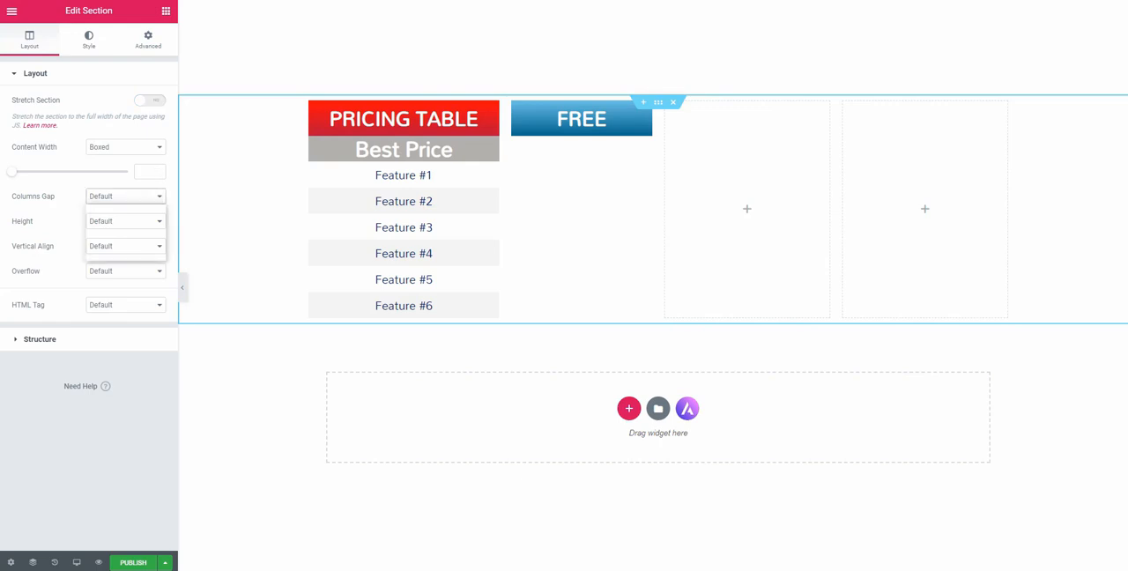
click(110, 219)
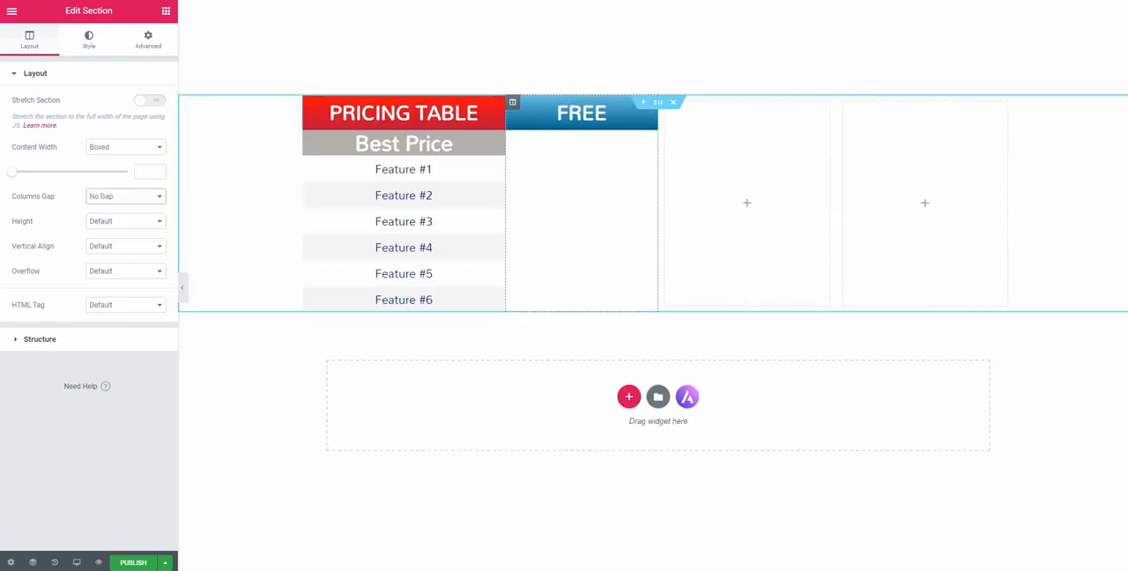
Add a Heading widget below FREE in the second column with the title "0$/month"
click(166, 12)
drag(132, 125, 562, 134)
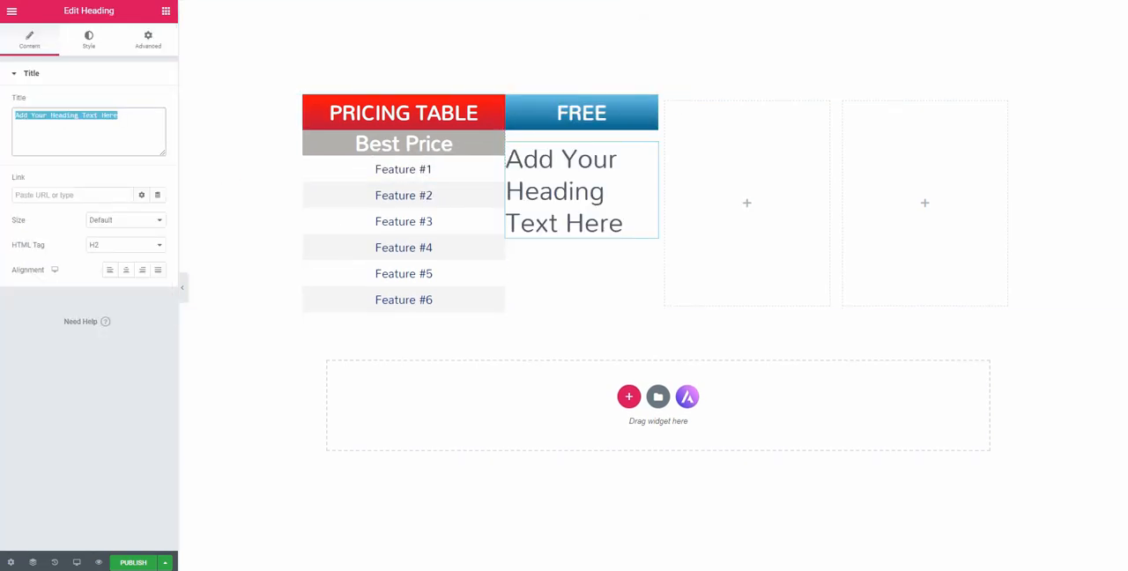
text(0$/month)
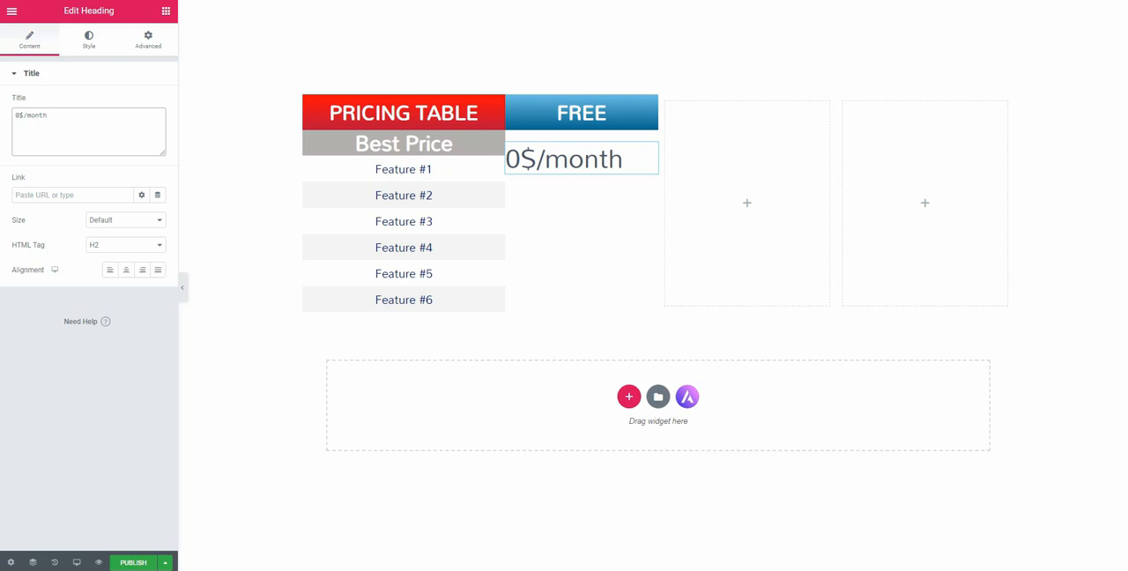
Set the 0$/month heading's font size to 24 px and its text color to dark blue
click(88, 40)
click(158, 127)
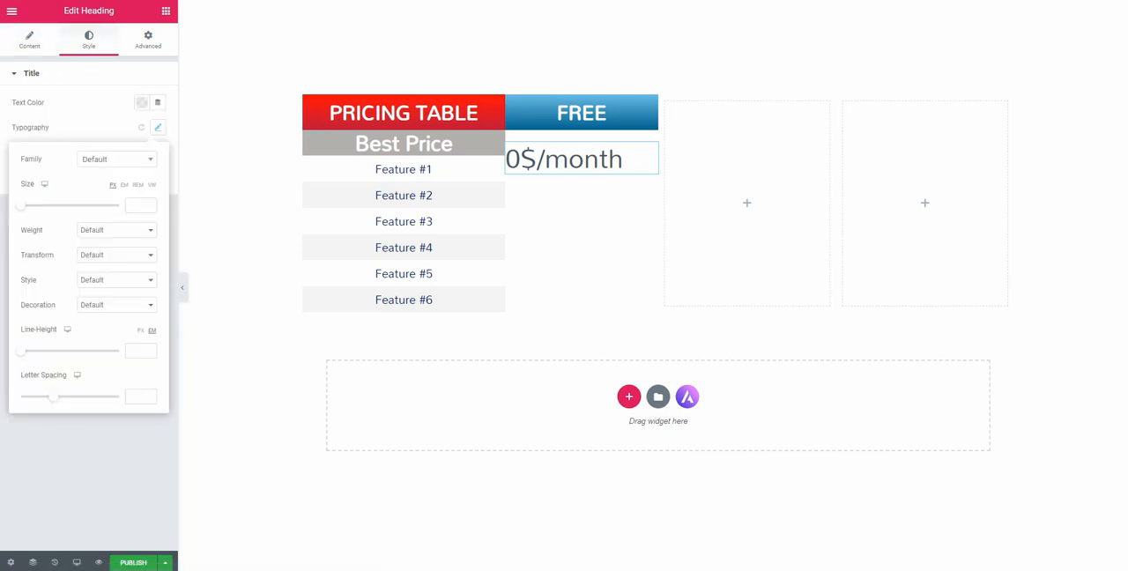
click(137, 204)
text(1)
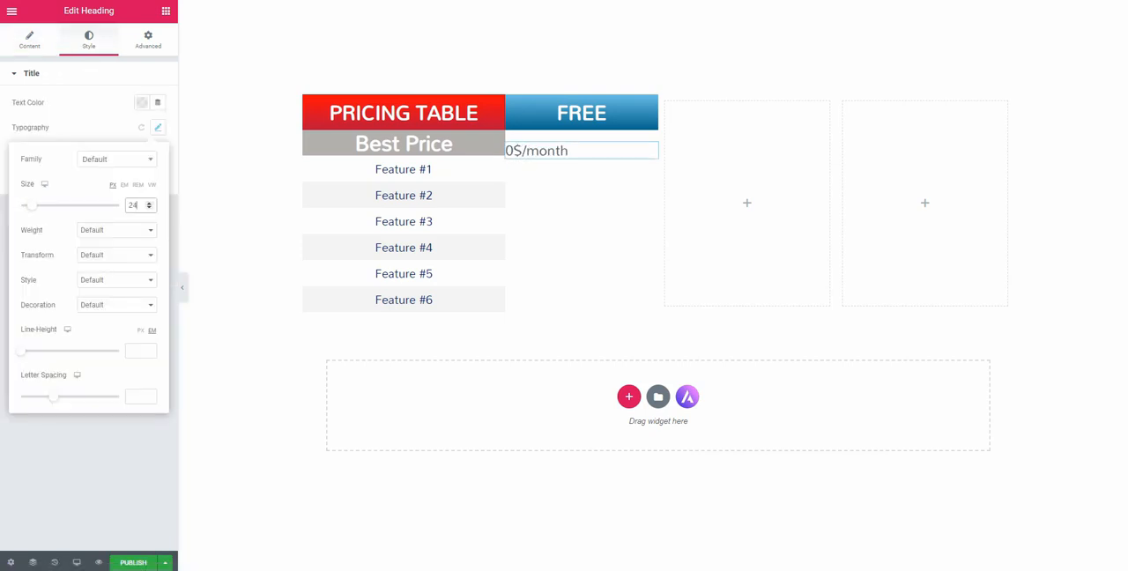
click(142, 102)
click(85, 130)
click(199, 185)
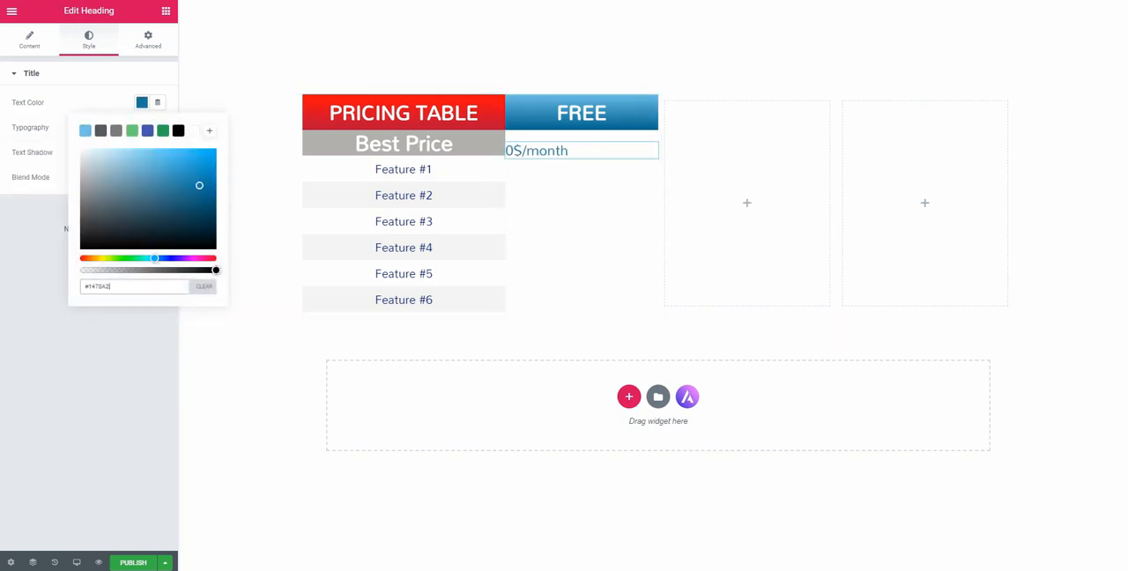
click(115, 74)
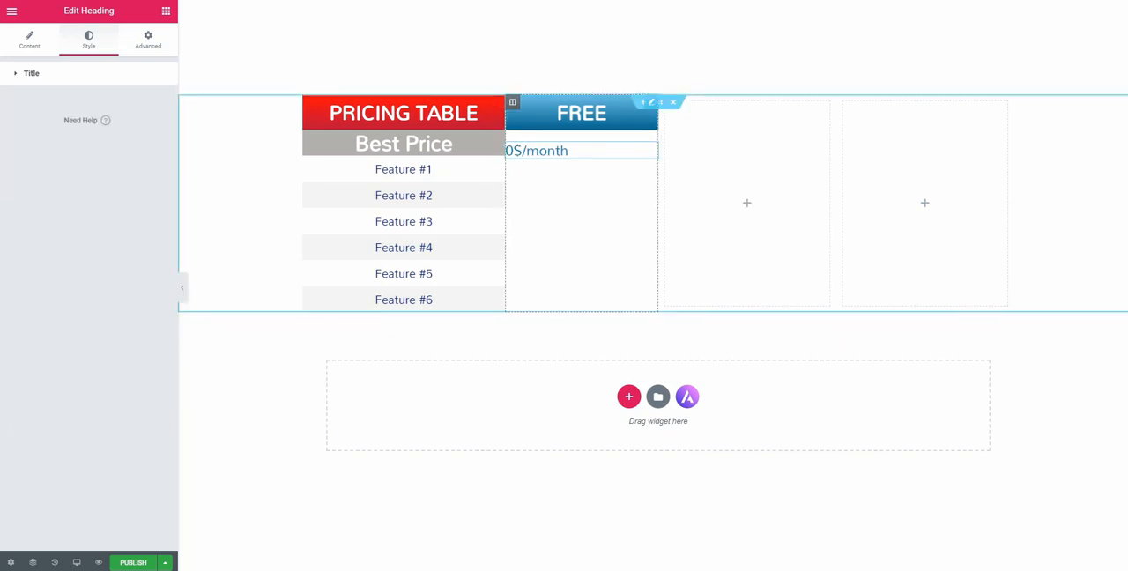
Set the second column's widgets space to 0 px
click(513, 103)
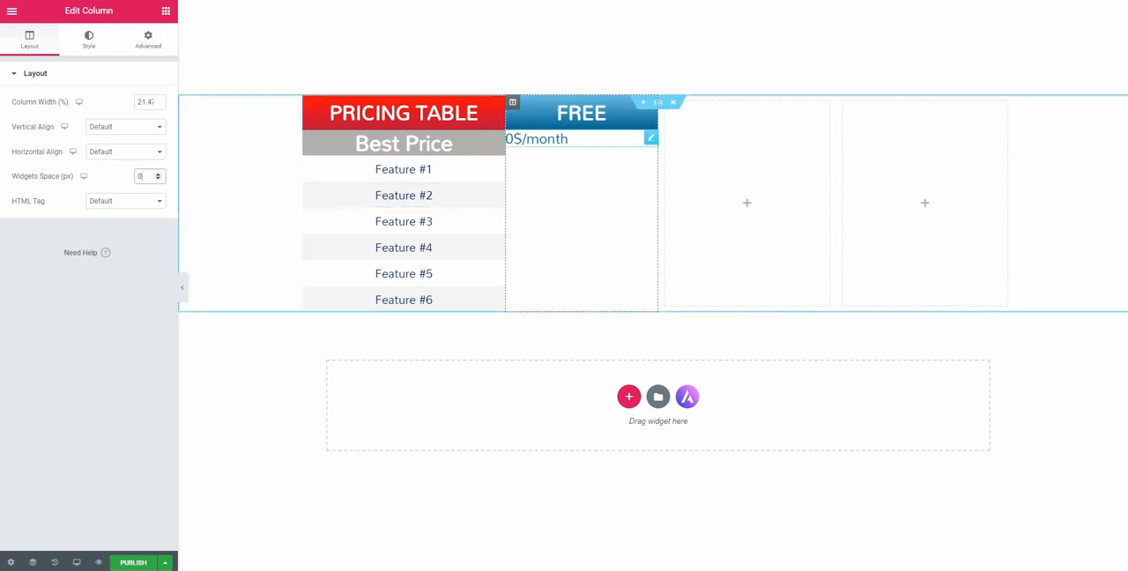
Set the 0$/month heading's padding to 10 px on all sides and center its text
click(573, 139)
click(148, 40)
click(25, 178)
text(10)
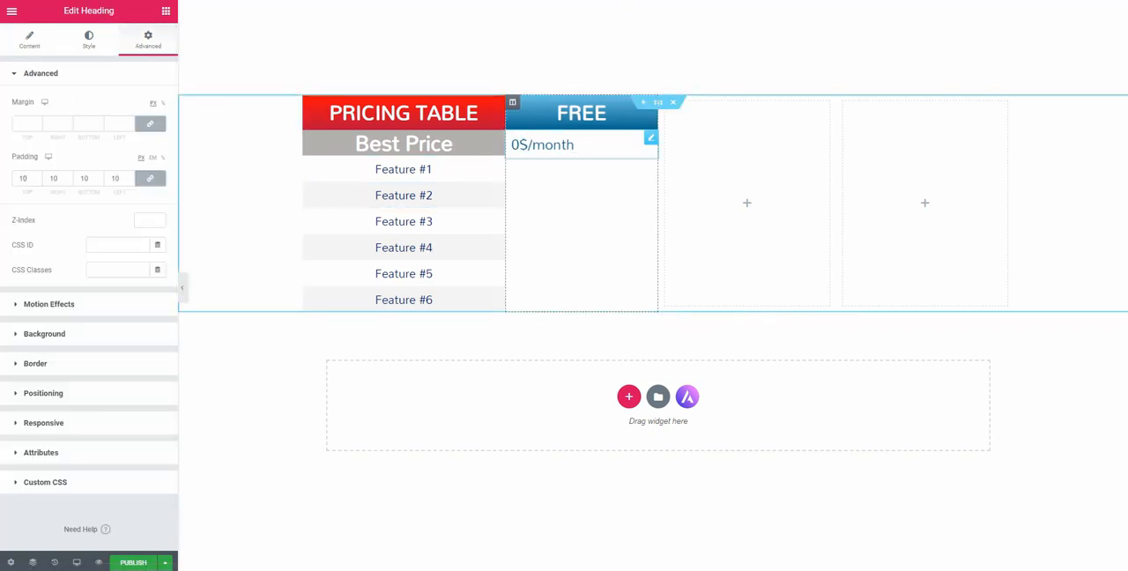
click(29, 40)
click(126, 270)
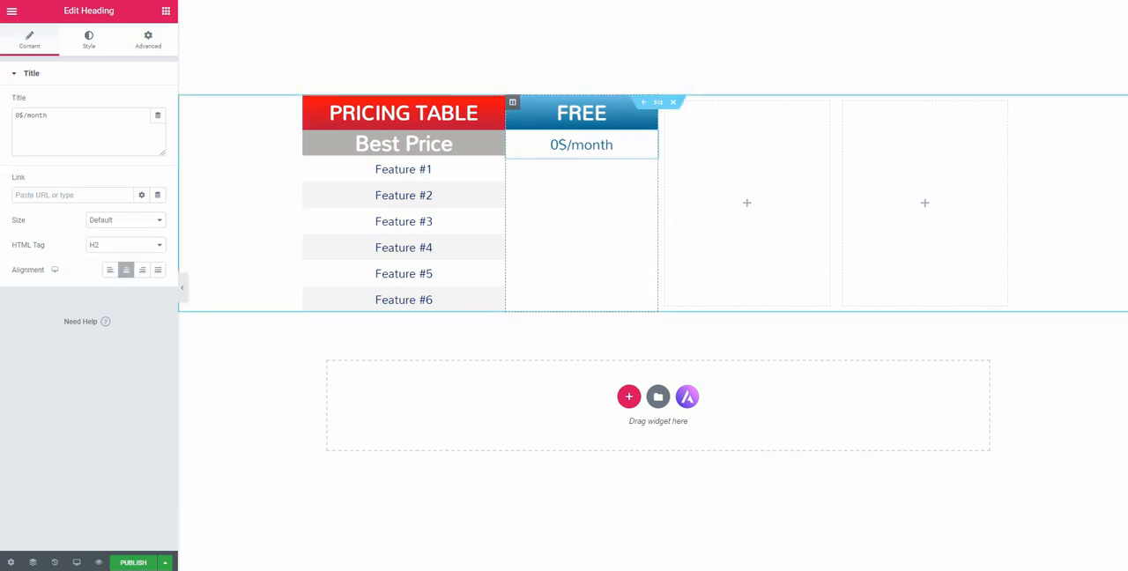
click(166, 11)
drag(132, 125, 584, 155)
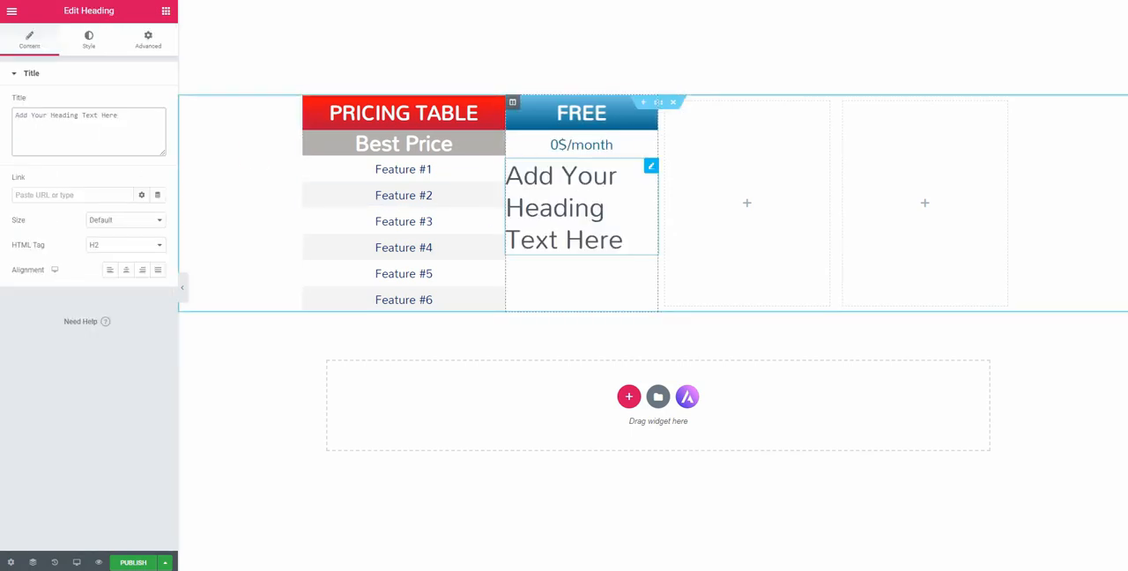
right_click(650, 165)
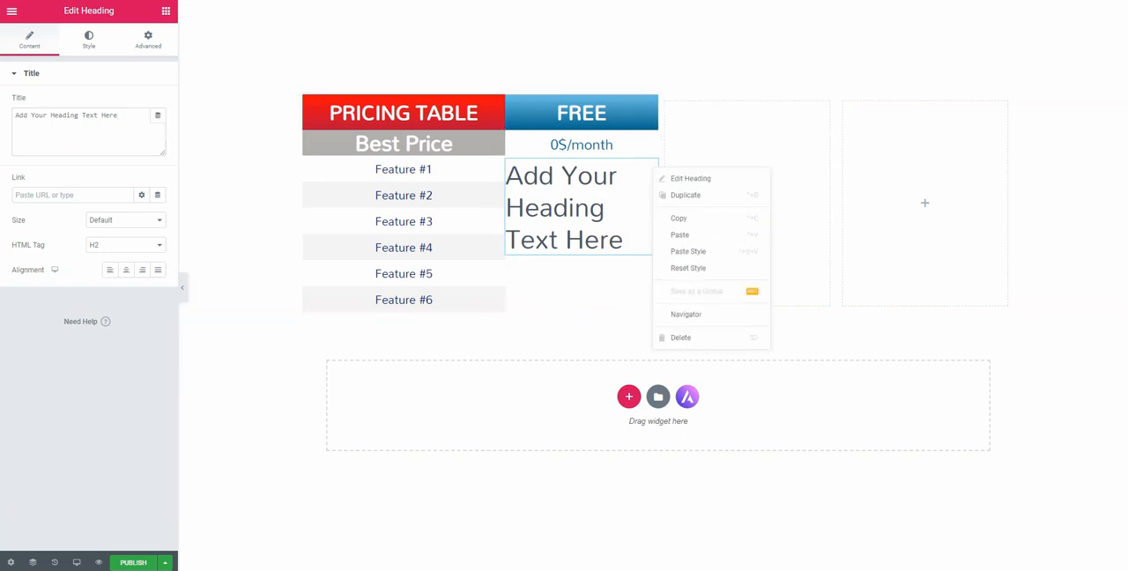
click(675, 337)
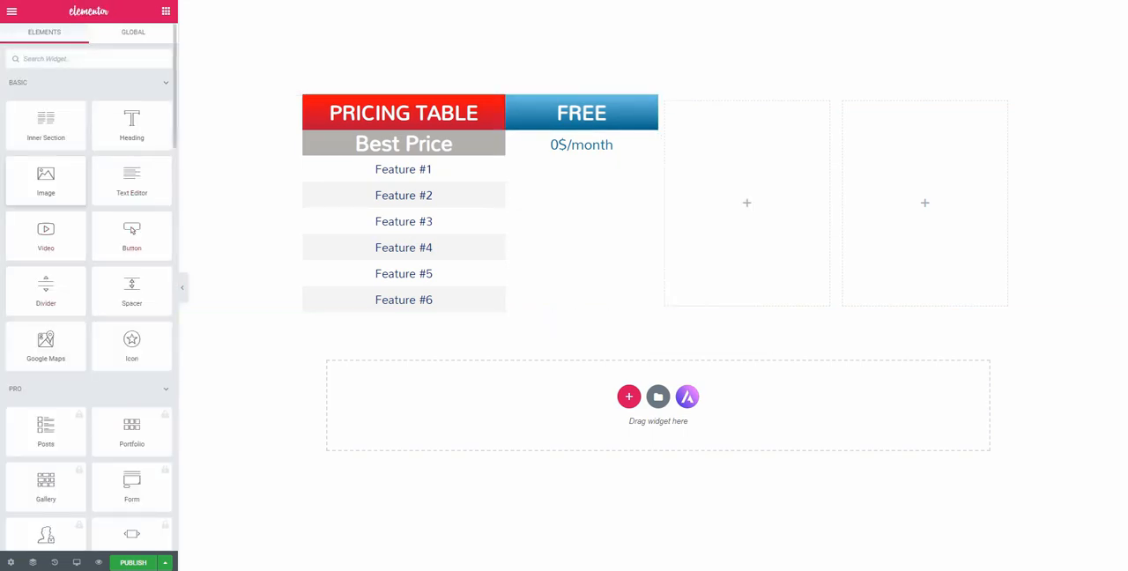
Add an Image widget below the 0$/month heading and insert the green check mark from the media library
drag(588, 170, 586, 164)
click(88, 141)
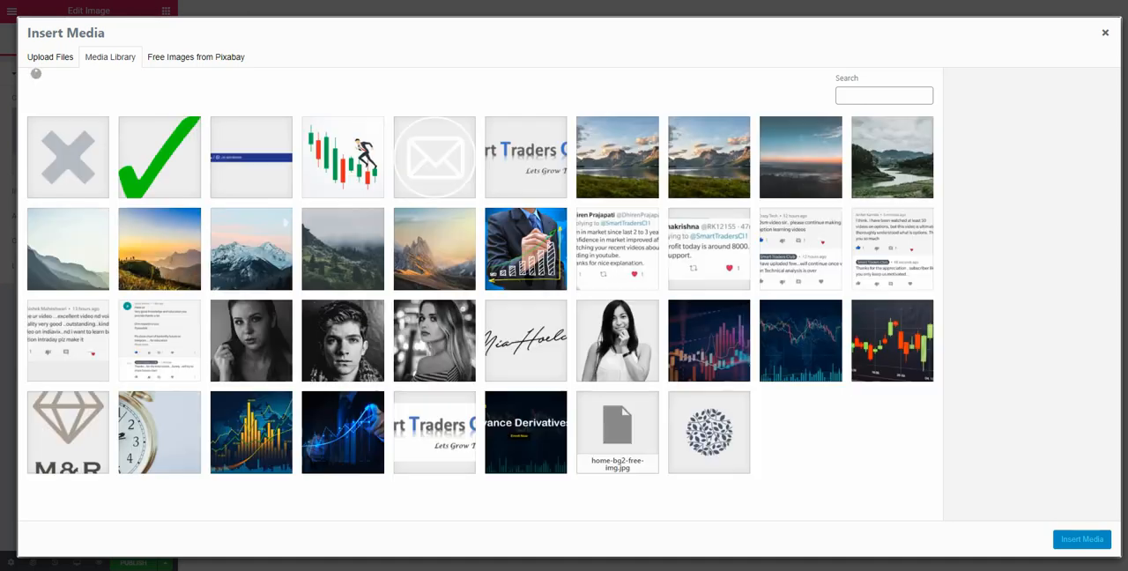
click(159, 157)
click(1082, 540)
Set the check mark image's width to 9% and its padding to 10 px on all sides
click(89, 39)
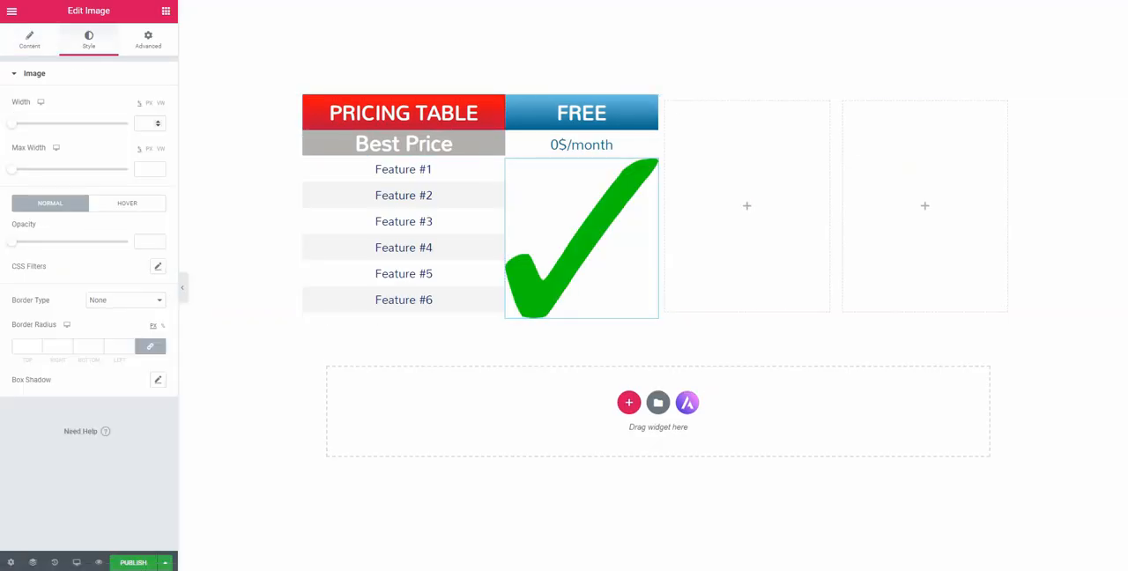
click(151, 124)
text(4)
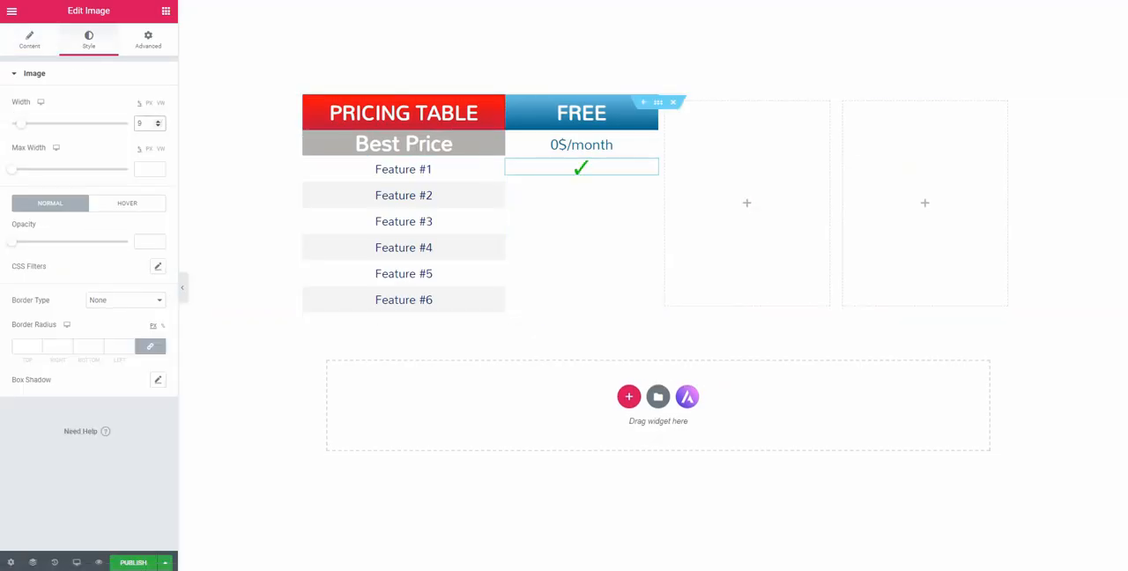
click(148, 40)
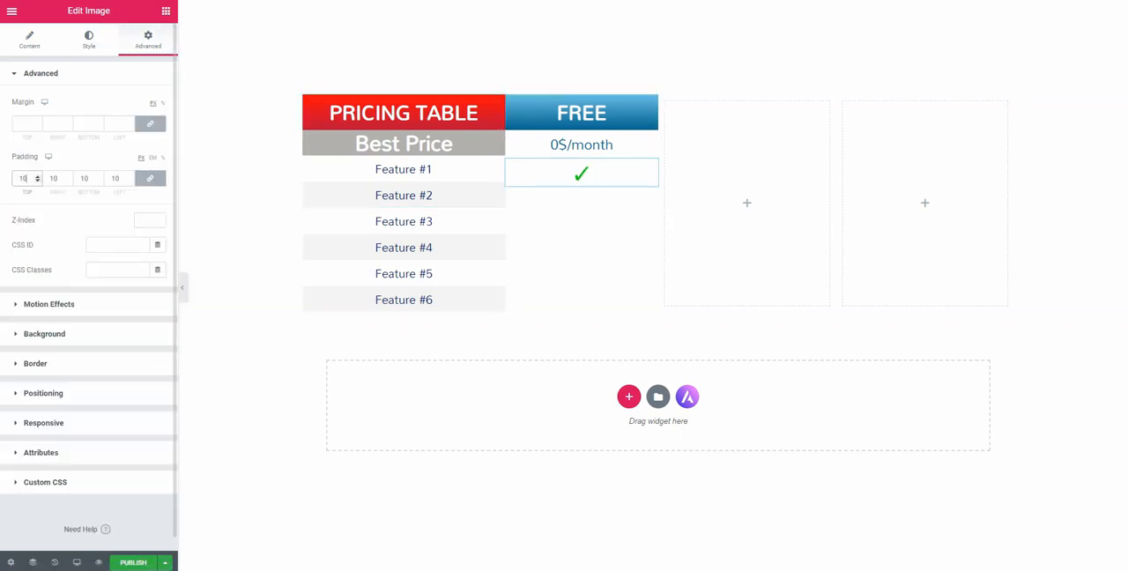
Give the check mark image a solid white background color
click(44, 334)
click(142, 187)
click(142, 213)
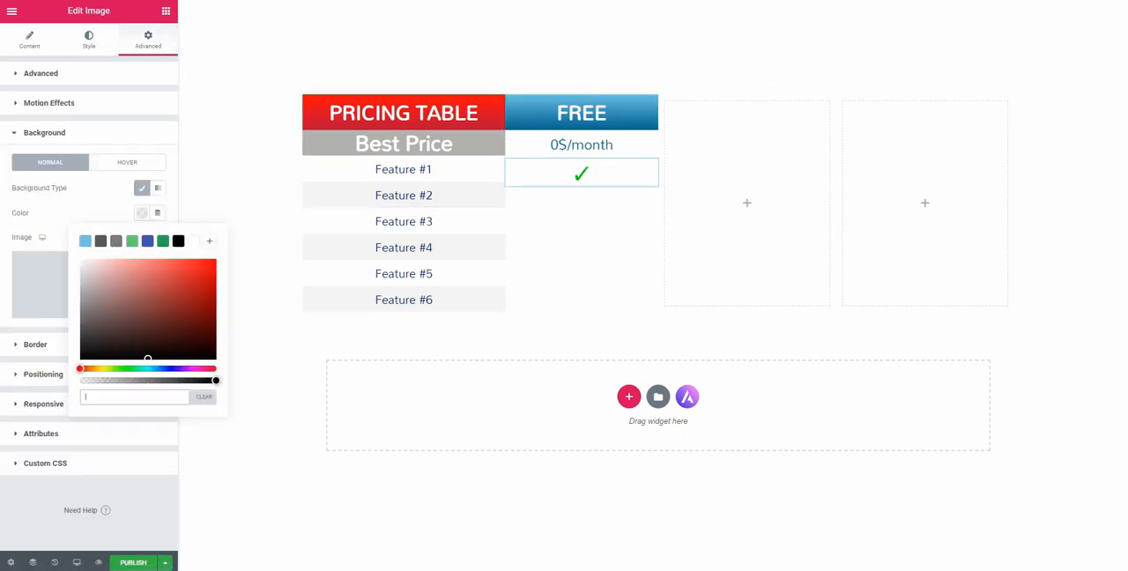
text(#DEDEDE)
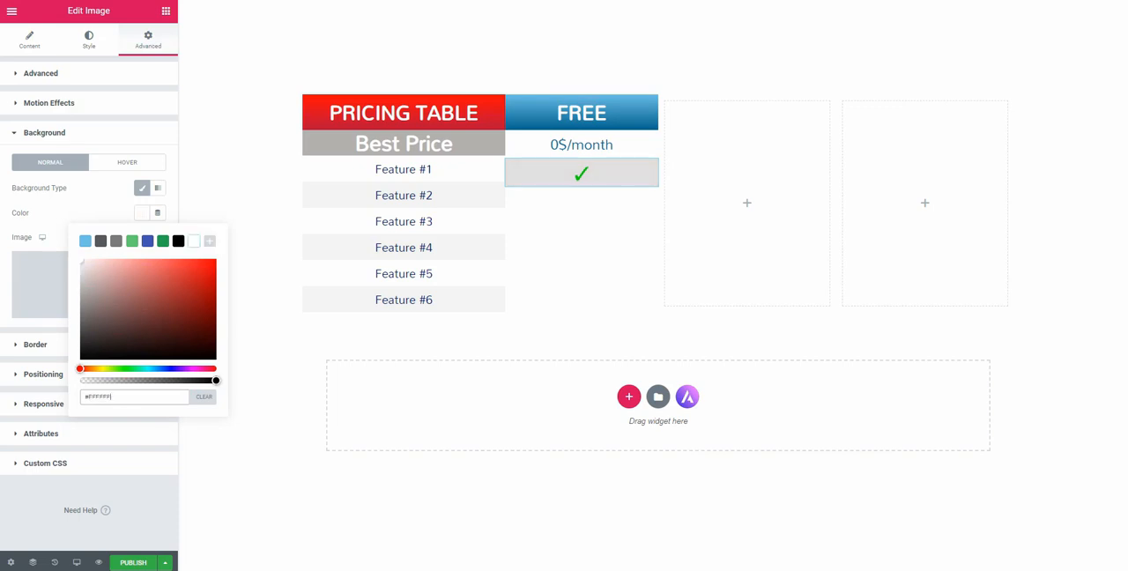
Set the 0$/month heading's background color to light grey #F3F3F3 and copy the color code
click(651, 137)
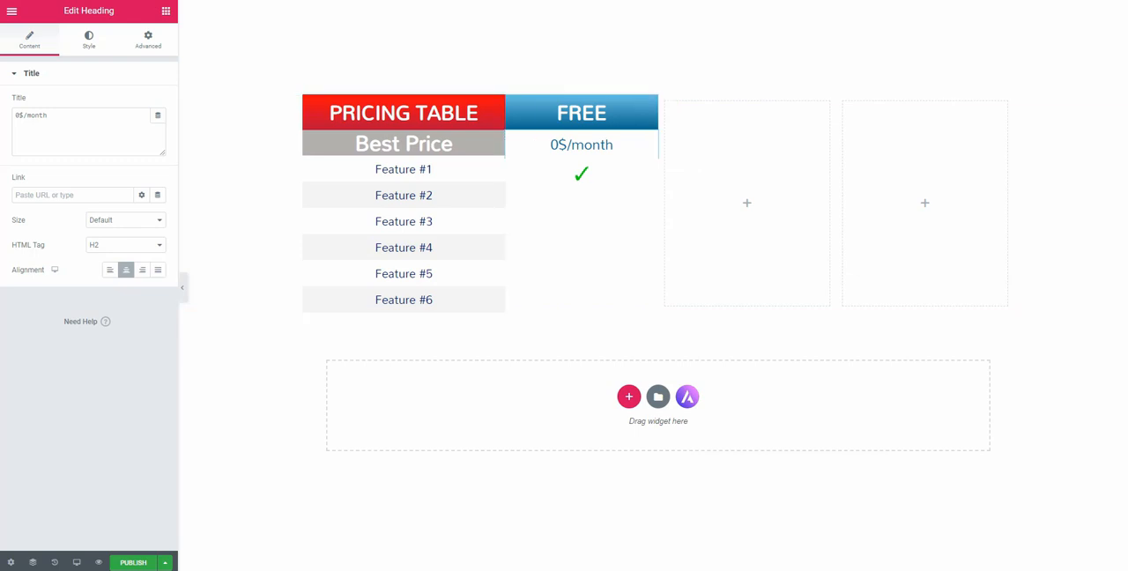
click(148, 40)
click(44, 332)
click(142, 188)
click(142, 212)
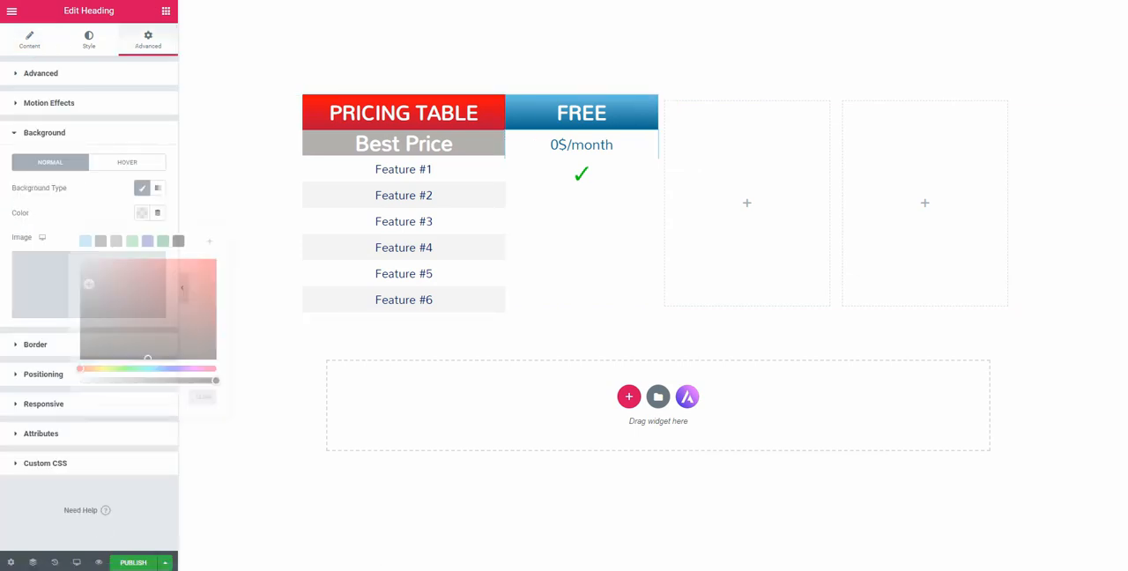
mouse_move(87, 272)
mouse_down()
mouse_move(82, 283)
mouse_move(84, 263)
mouse_up()
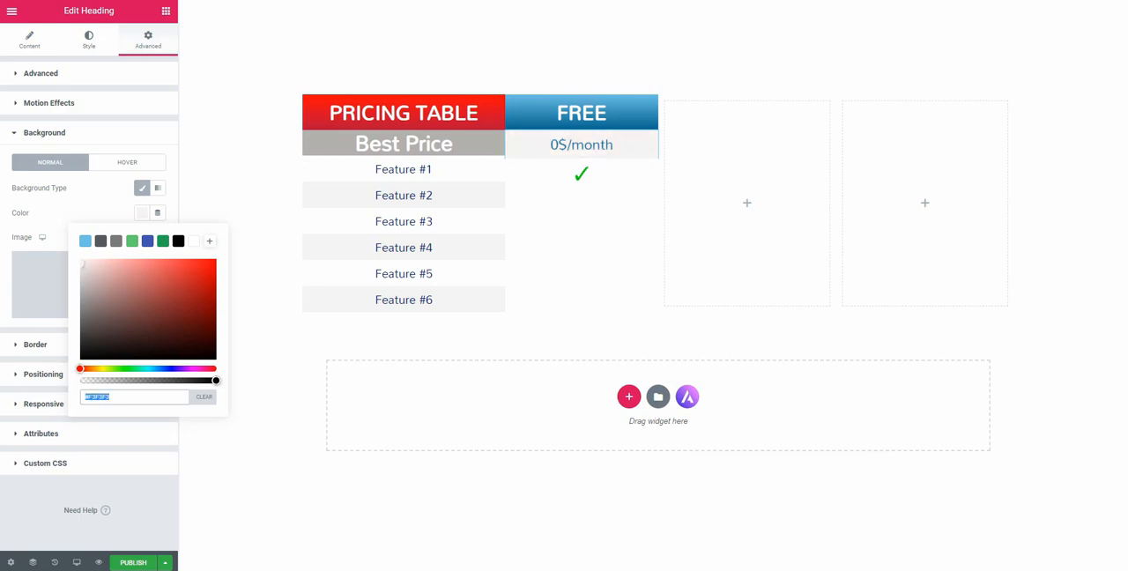
key(Escape)
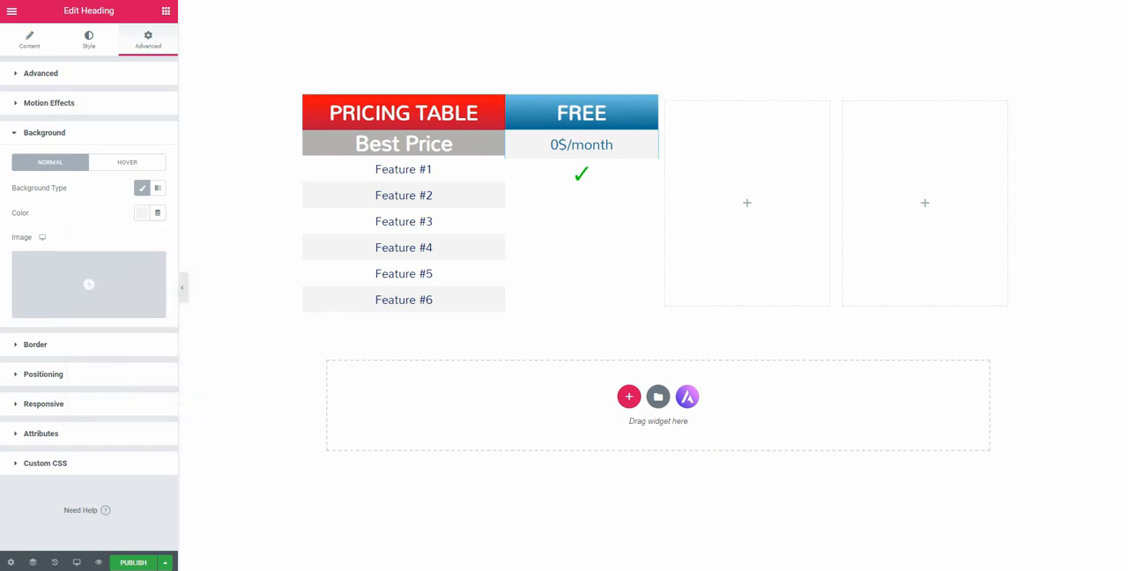
Open Notepad and paste the color code #F3F3F3 into a blank note
key(super)
text(notepad)
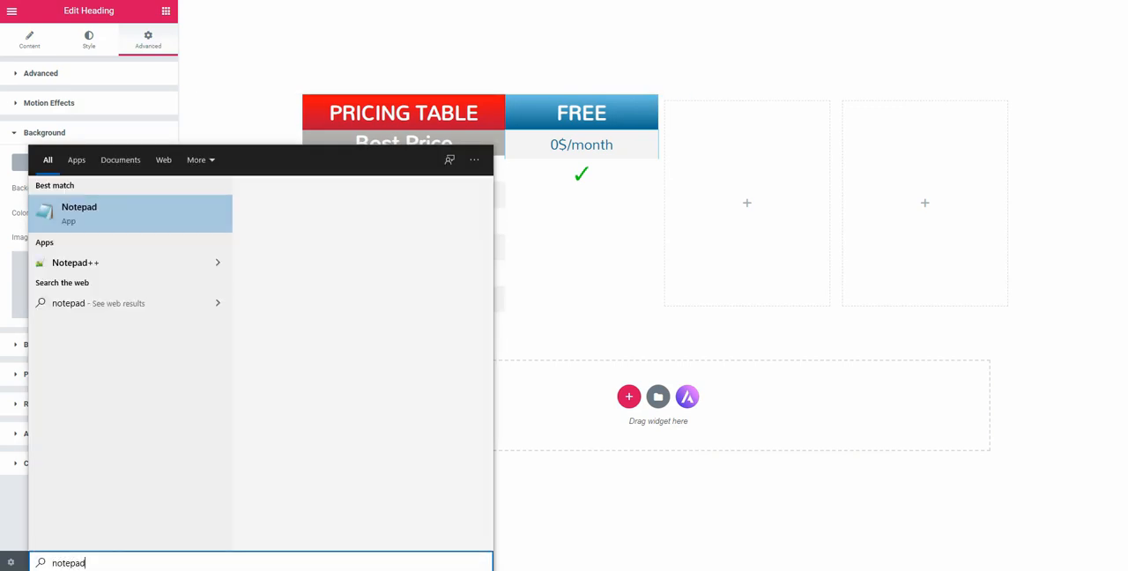
key(Return)
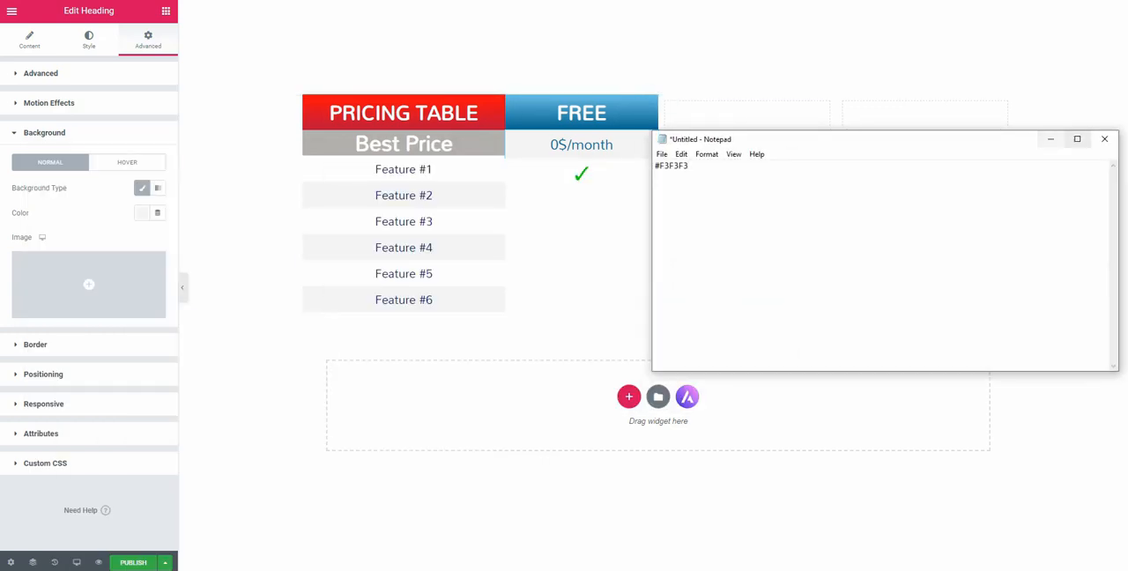
Back in Elementor, duplicate the check mark image and change the copy's picture to the grey cross from the media library
click(1050, 140)
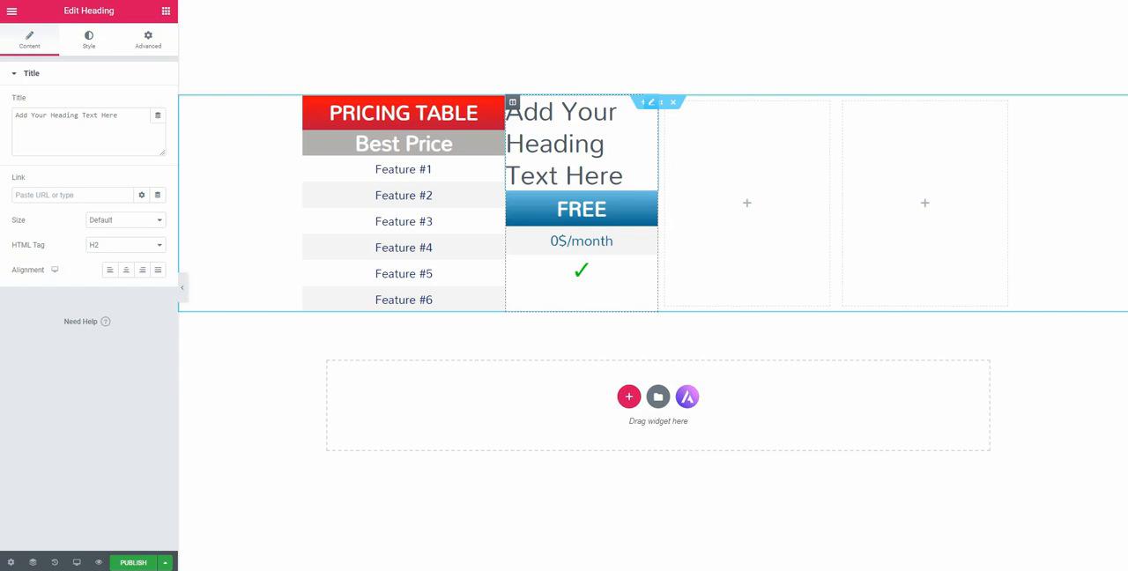
key(ctrl+z)
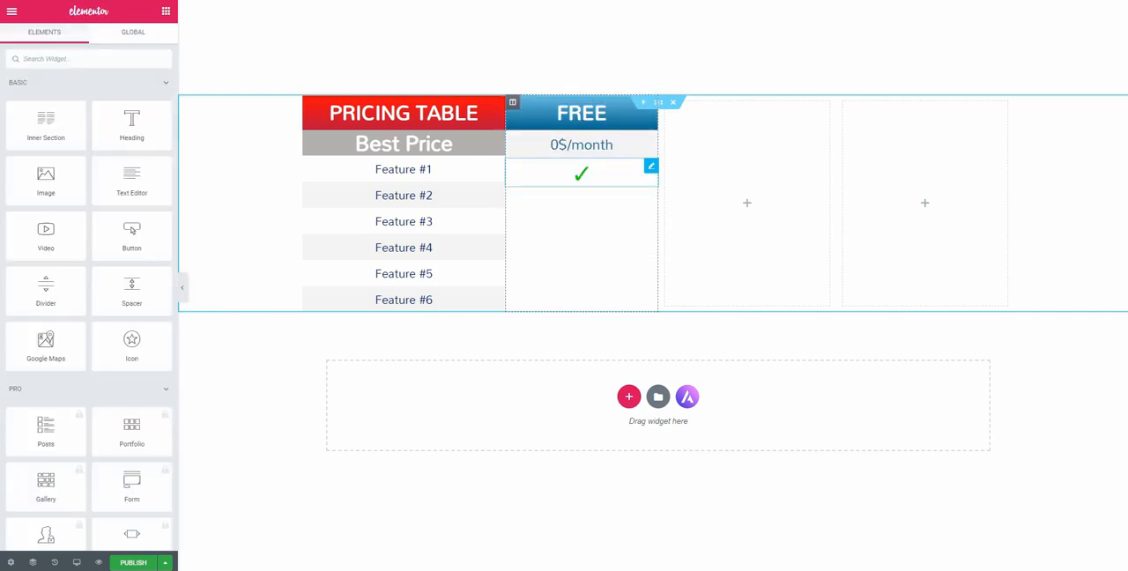
right_click(656, 170)
click(696, 195)
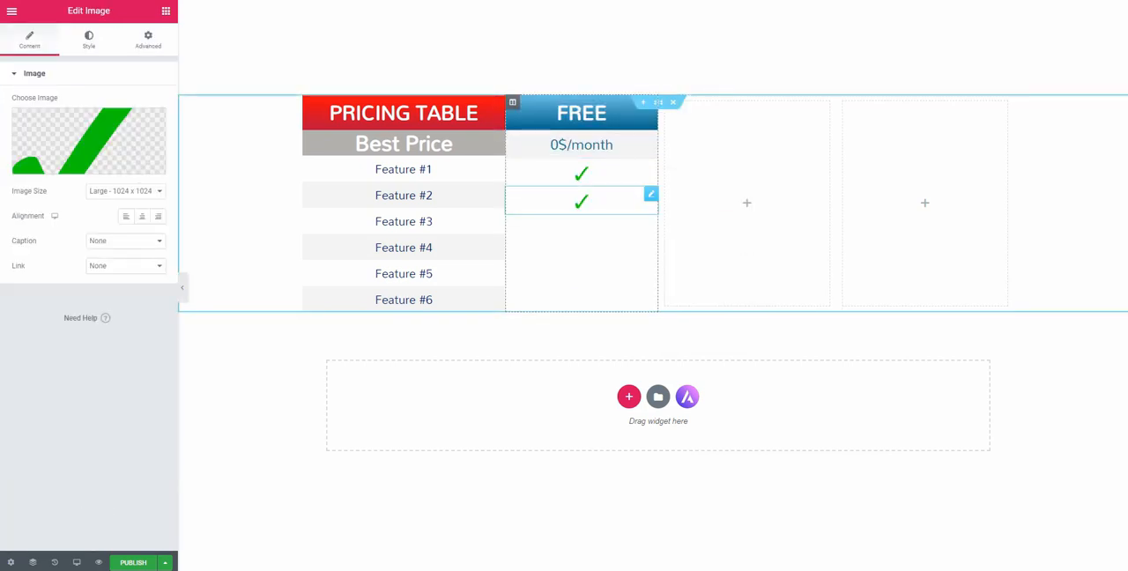
click(88, 143)
click(68, 157)
click(1082, 538)
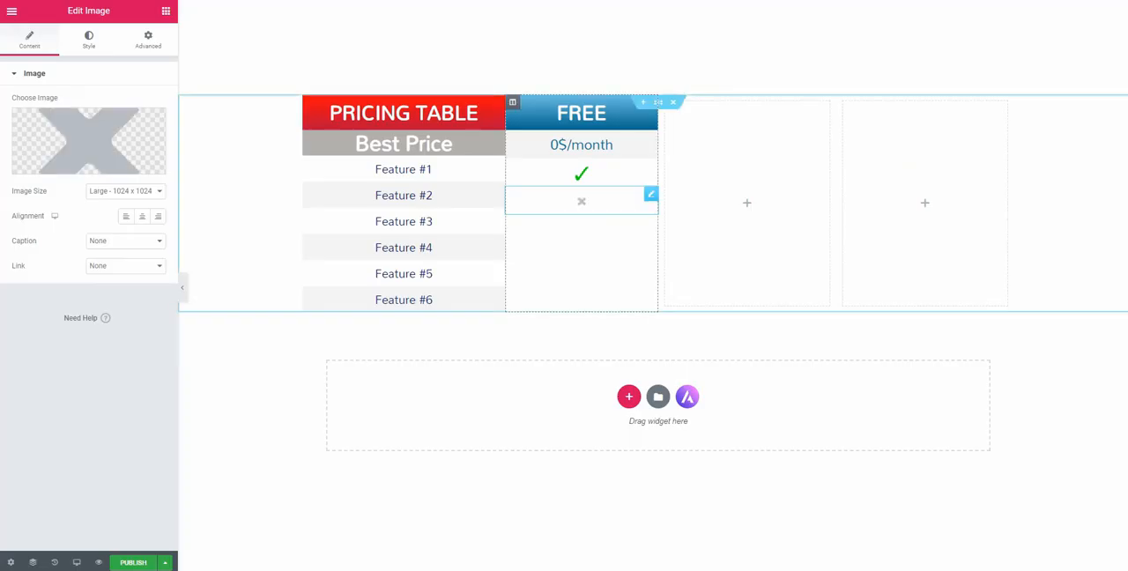
Copy the Feature #2 heading's background color and apply it, #F3F3F3, as the grey cross image's background
click(148, 40)
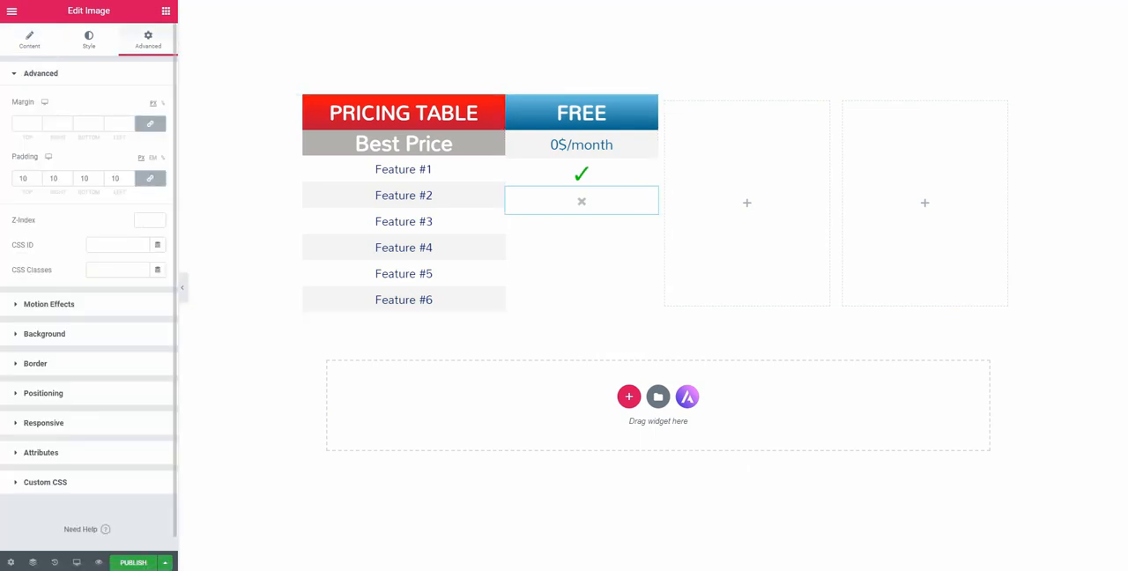
click(44, 334)
click(404, 195)
click(44, 132)
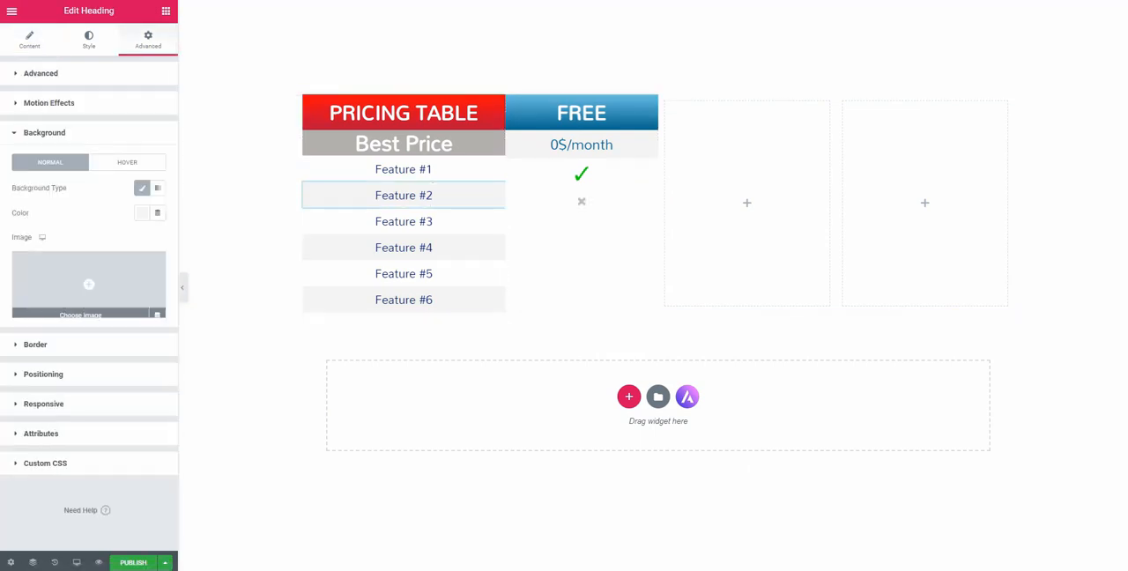
click(142, 213)
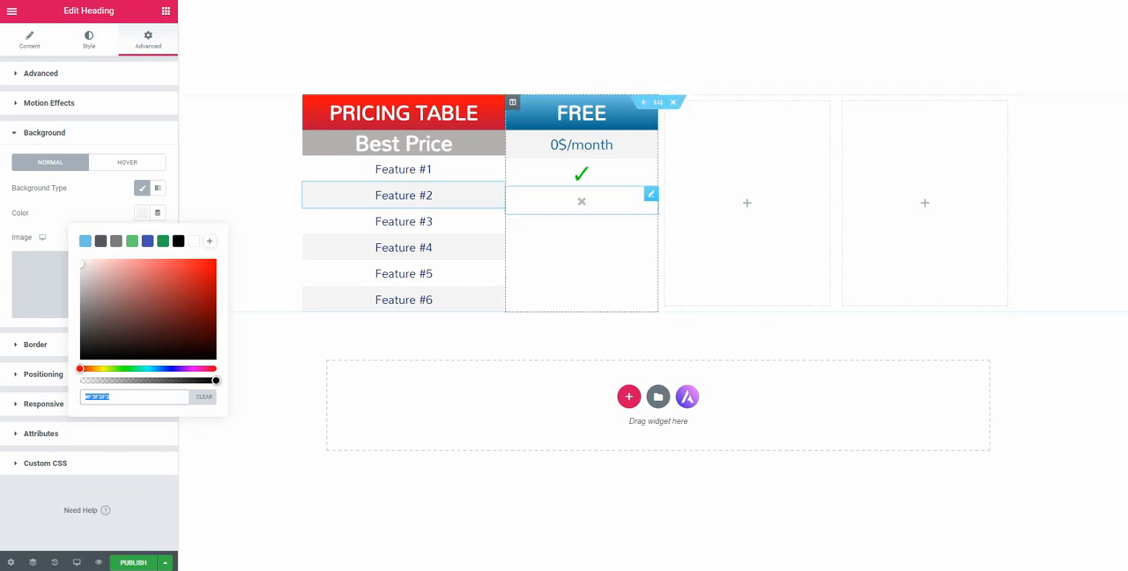
click(651, 194)
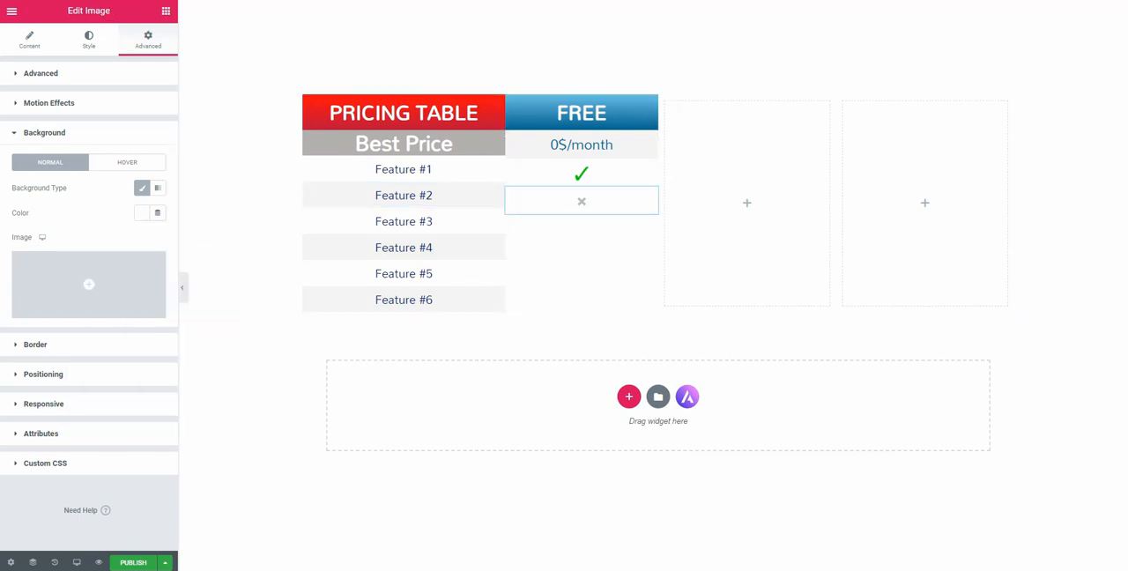
click(35, 345)
click(44, 133)
click(142, 212)
text(#F3F3F3)
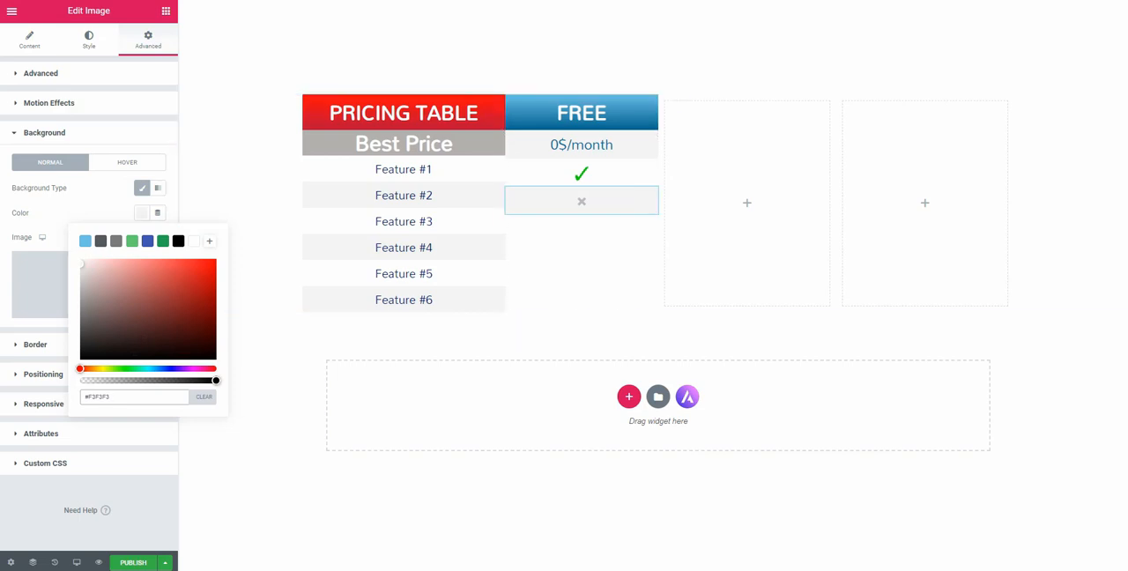
Duplicate the grey cross image for the Feature #3 row and give the copy a white #FFFFFF background
right_click(651, 194)
click(670, 224)
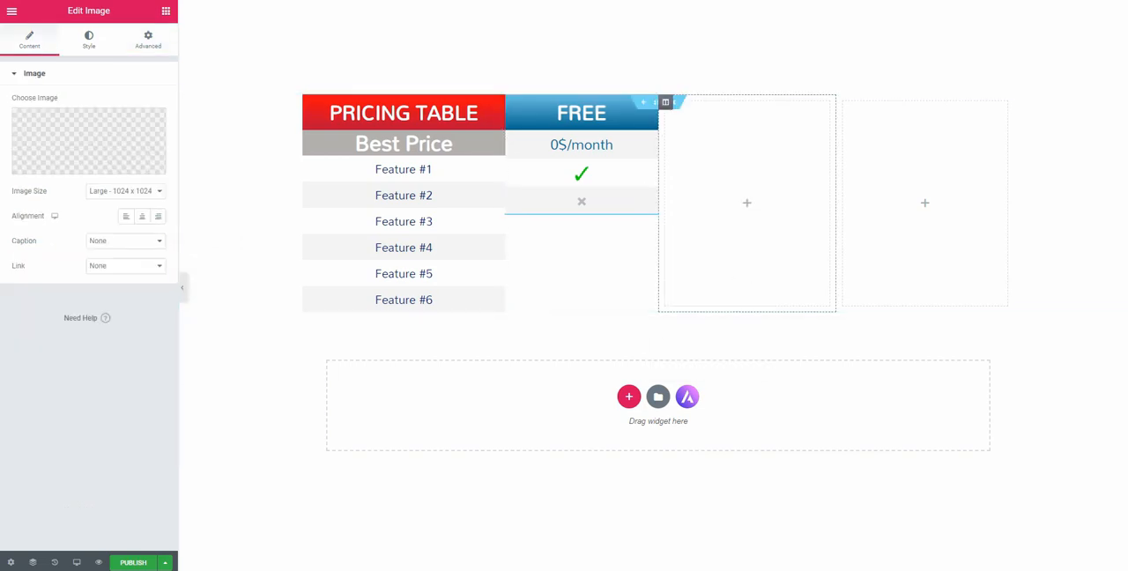
click(89, 141)
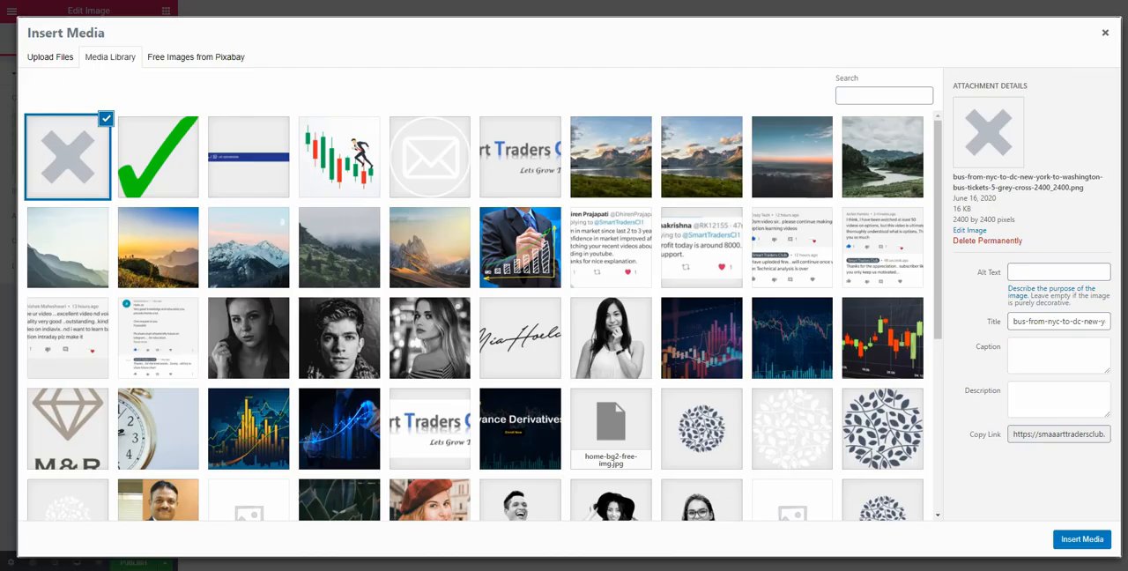
key(Escape)
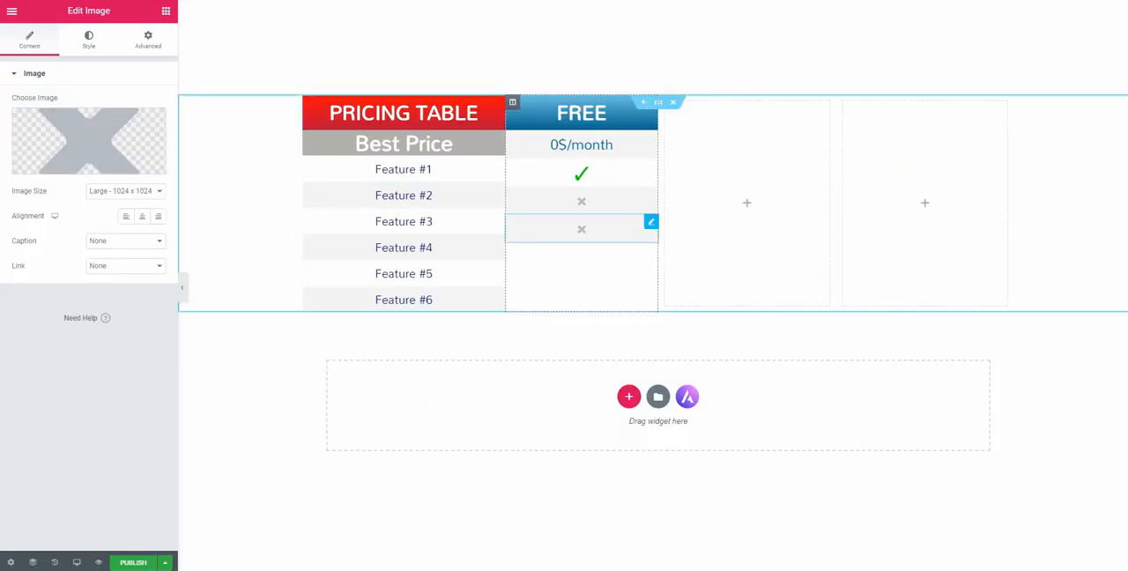
click(148, 39)
click(49, 332)
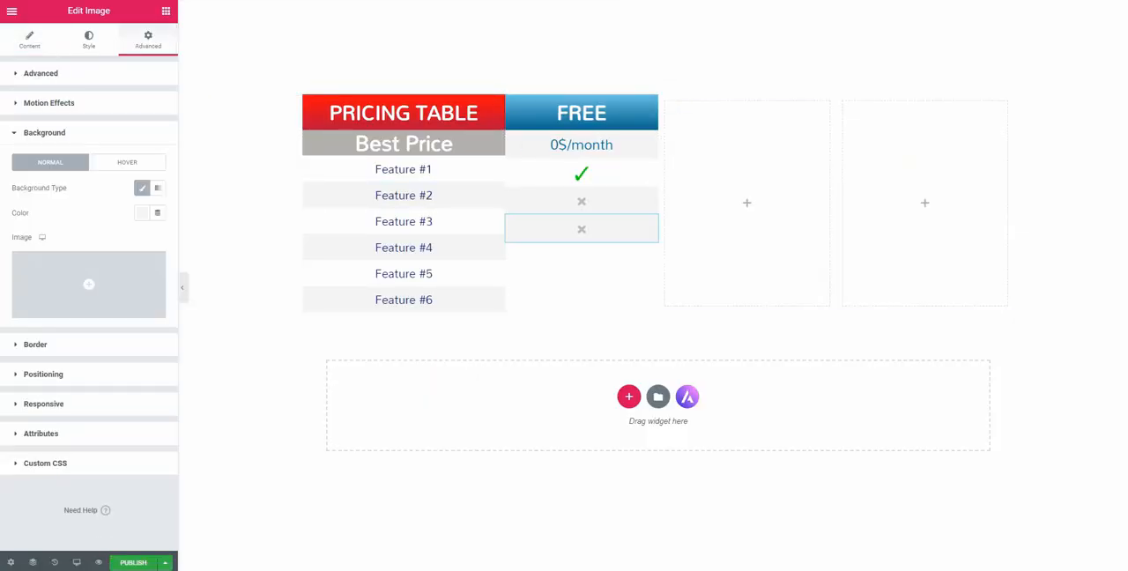
click(142, 212)
key(ctrl+c)
click(194, 240)
Duplicate the Feature #3 cross image for the Feature #4 row and set the copy's background color to #F3F3F3
right_click(656, 228)
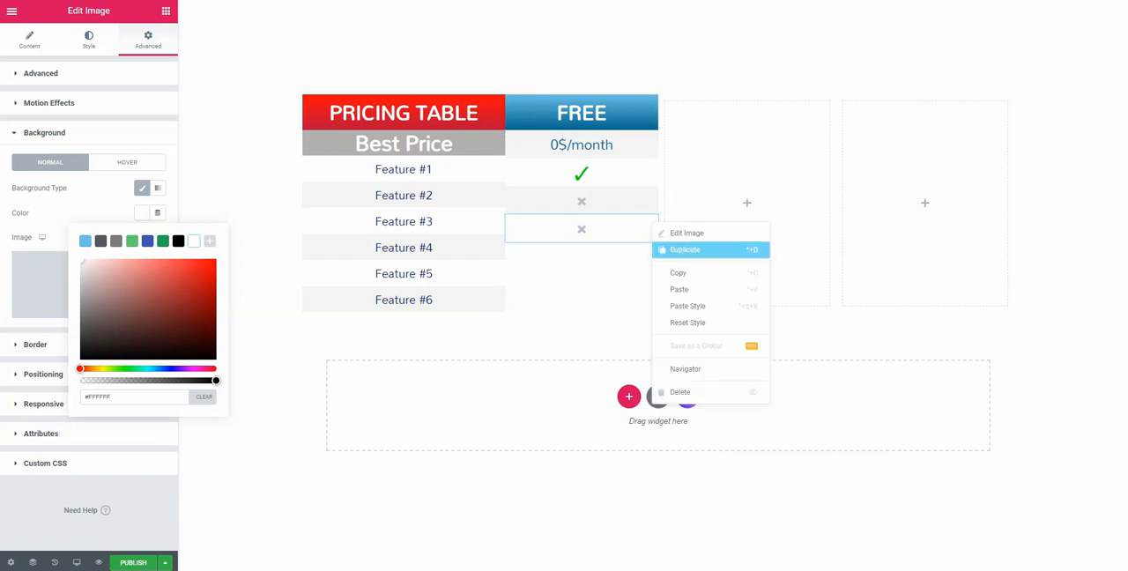
click(679, 250)
click(148, 39)
click(44, 332)
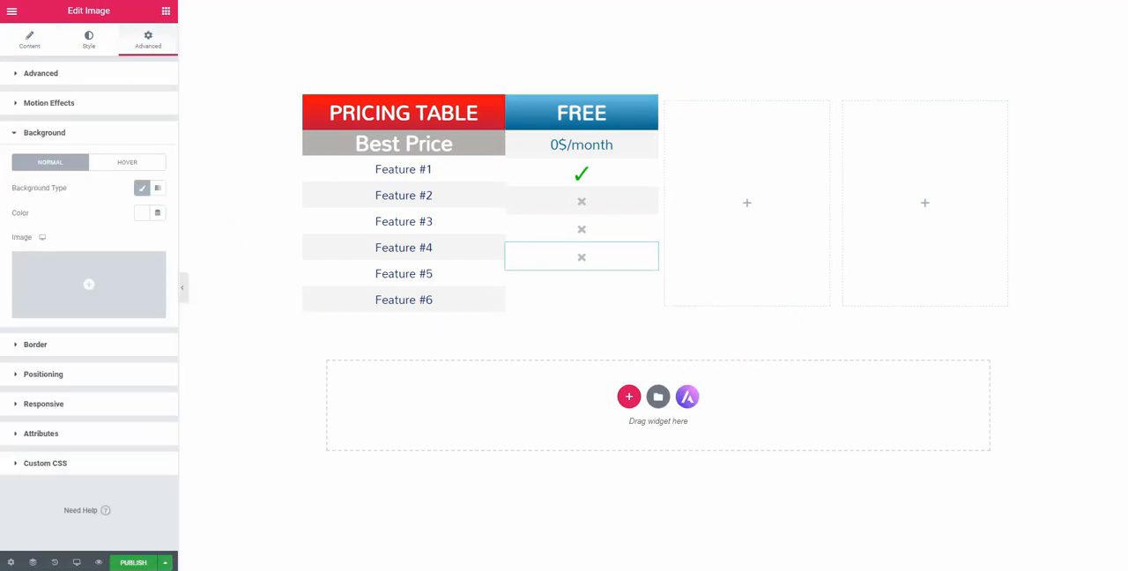
click(141, 213)
key(ctrl+v)
Duplicate the Feature #4 cross image for the Feature #5 row and set the copy's background color to white #FFFFFF
right_click(652, 251)
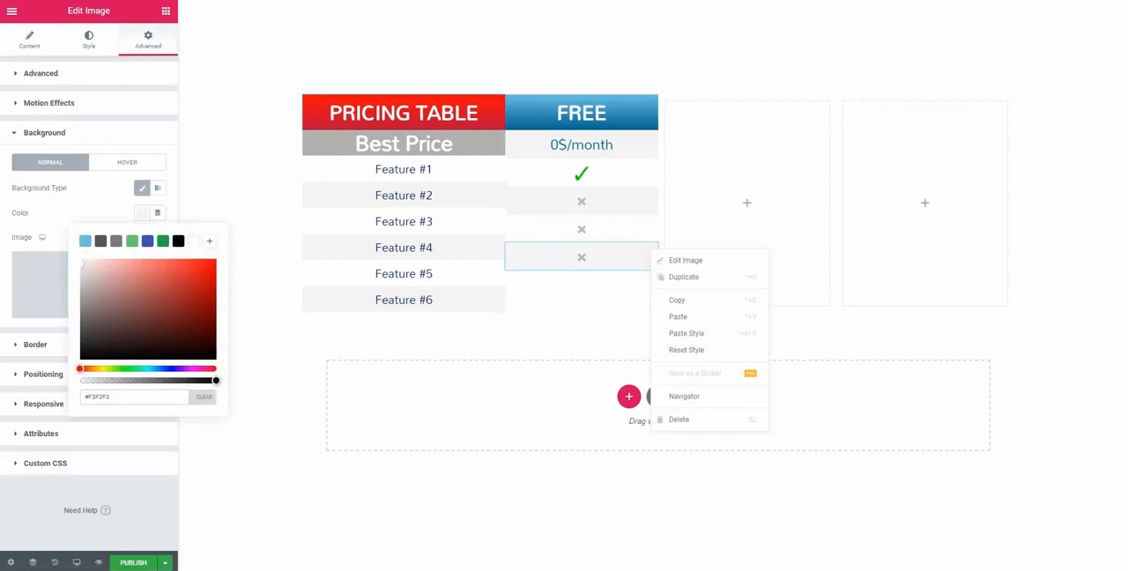
click(680, 276)
click(148, 39)
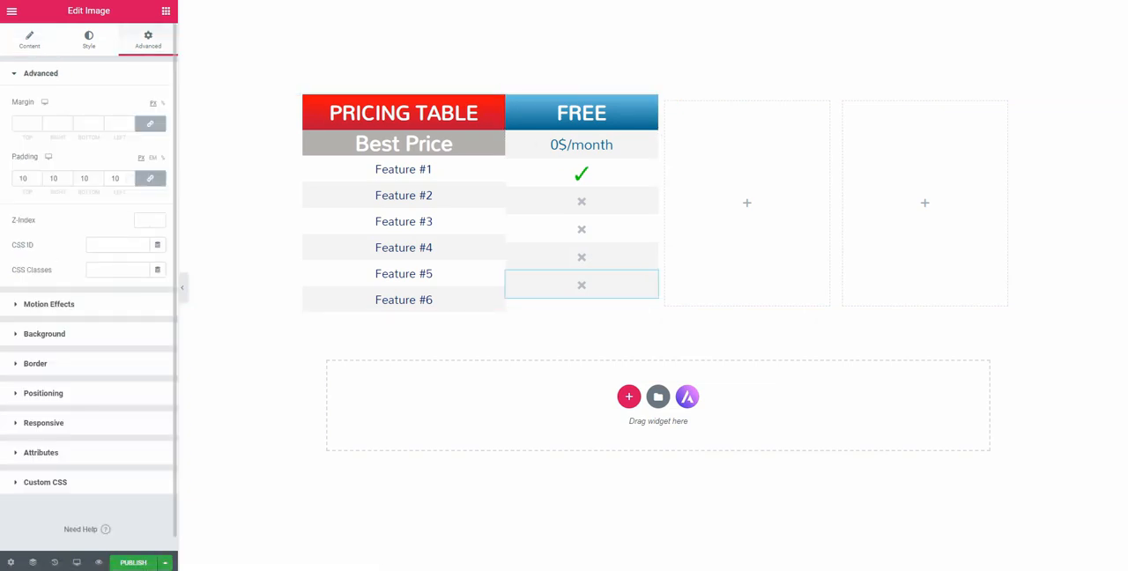
click(44, 333)
click(141, 213)
text(#FFFFFF)
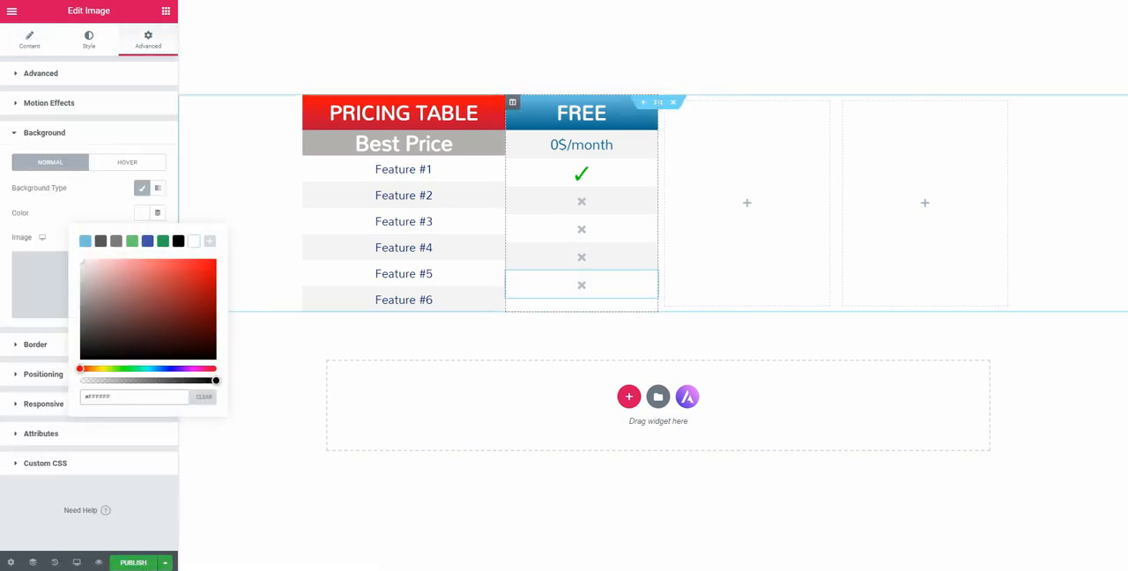
Duplicate the Feature #5 cross image for the Feature #6 row and set the copy's background color to #F3F3F3
right_click(652, 281)
click(679, 305)
click(148, 40)
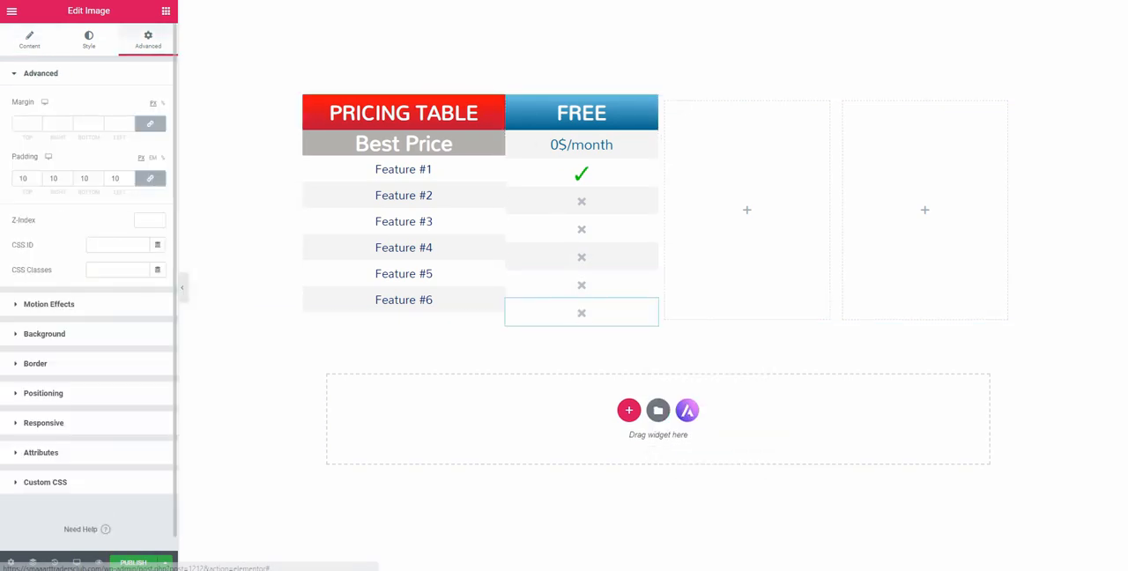
click(44, 132)
click(142, 212)
key(ctrl+v)
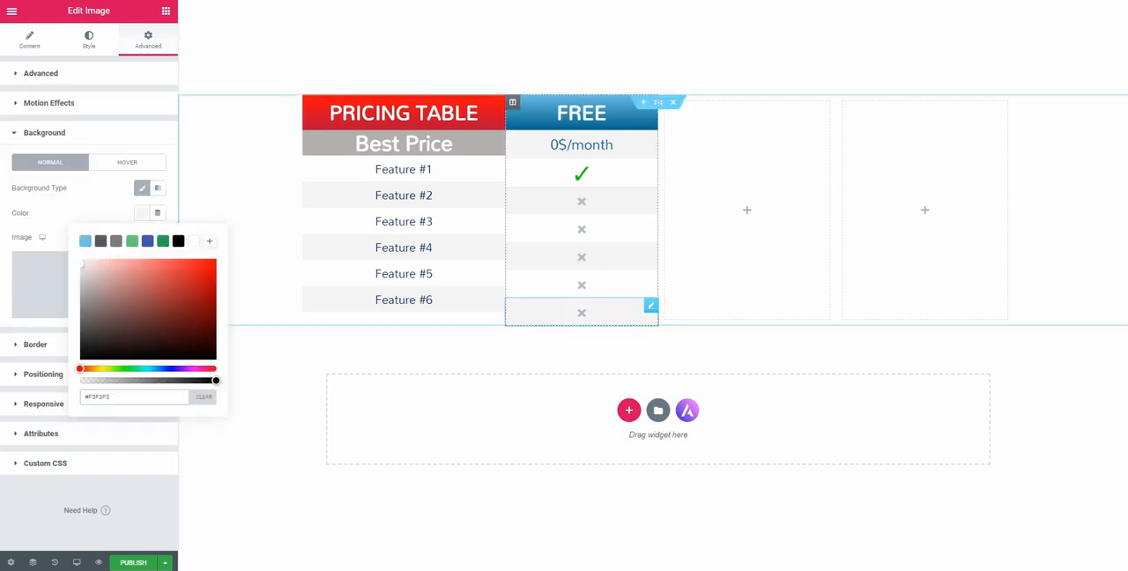
key(Escape)
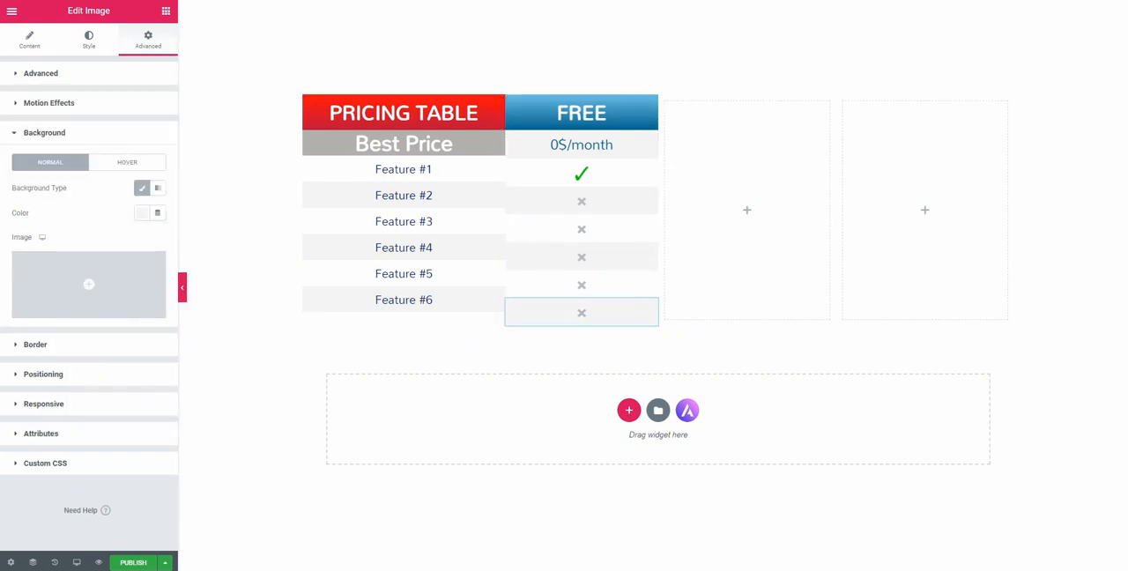
Preview the table, then try Space Between vertical alignment and a different widget spacing on the feature names column
click(182, 288)
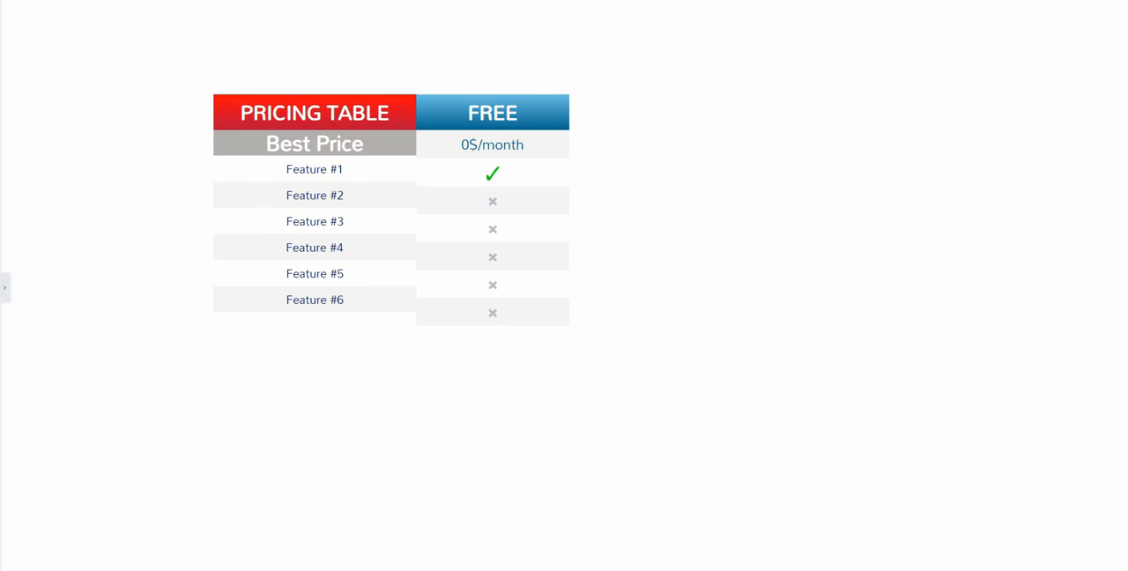
click(4, 287)
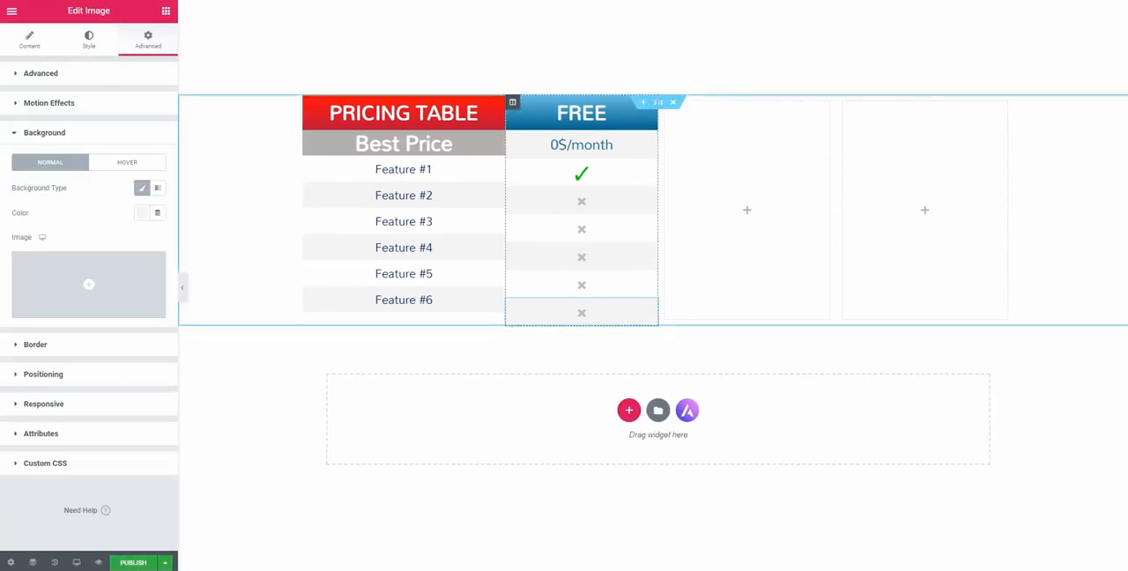
click(310, 102)
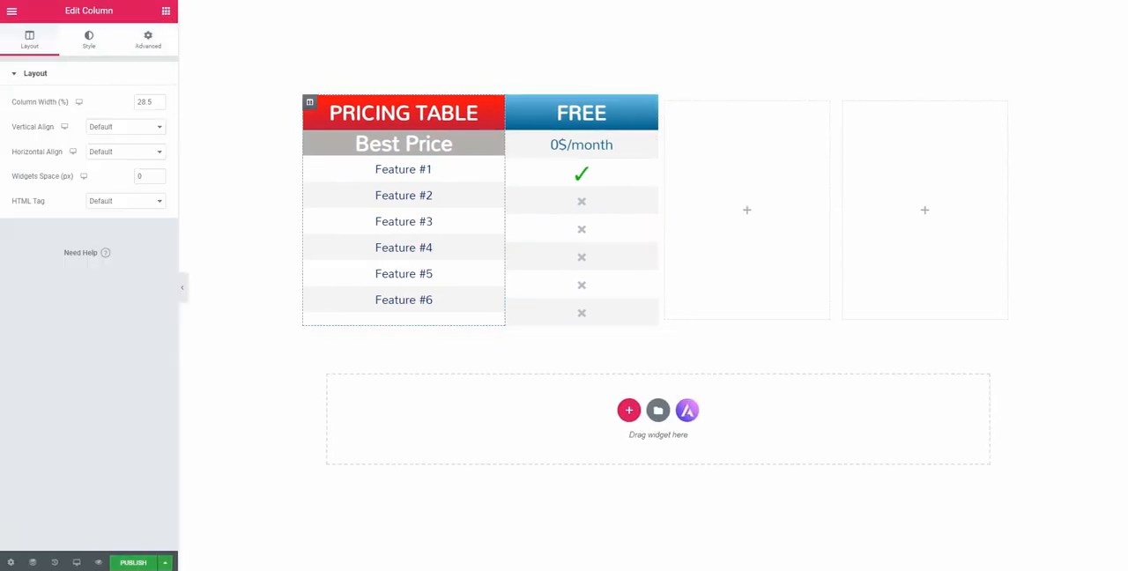
click(124, 126)
click(105, 172)
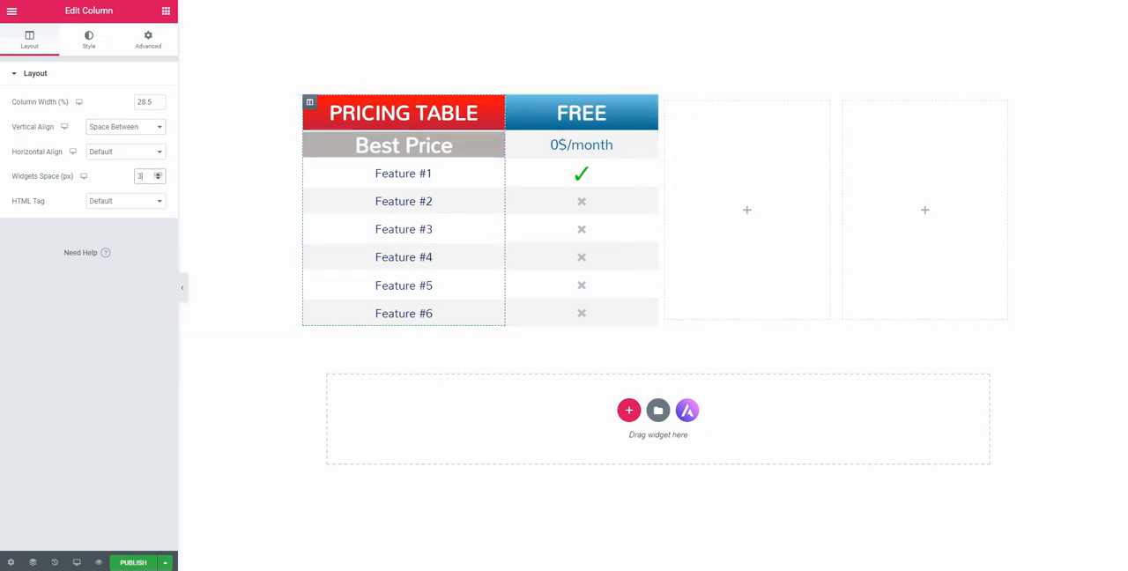
click(158, 179)
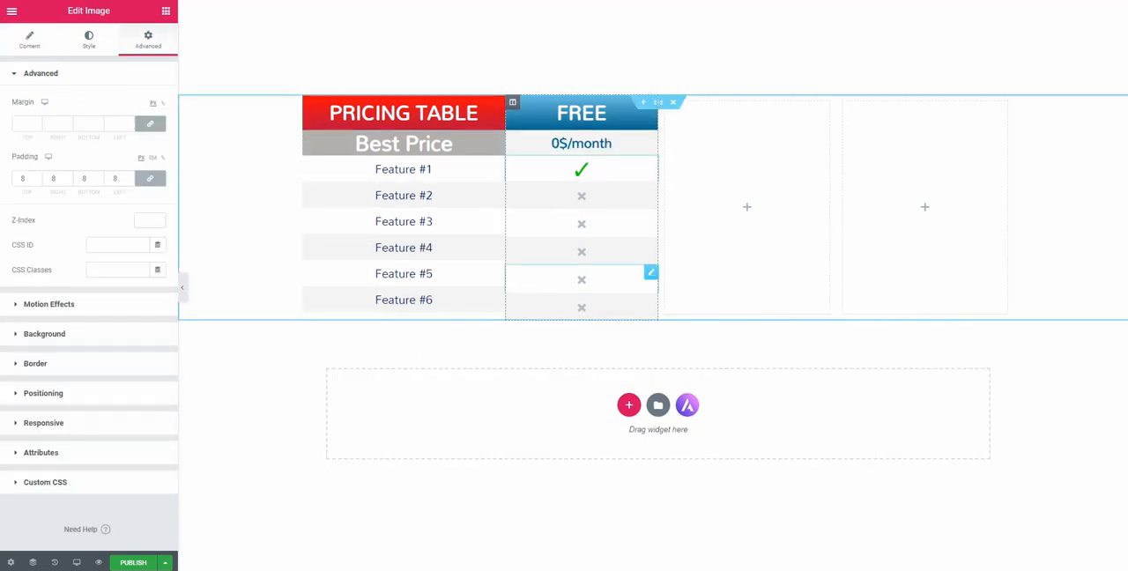
Set the padding of the cross images in the FREE column to 8 px on all sides
click(183, 287)
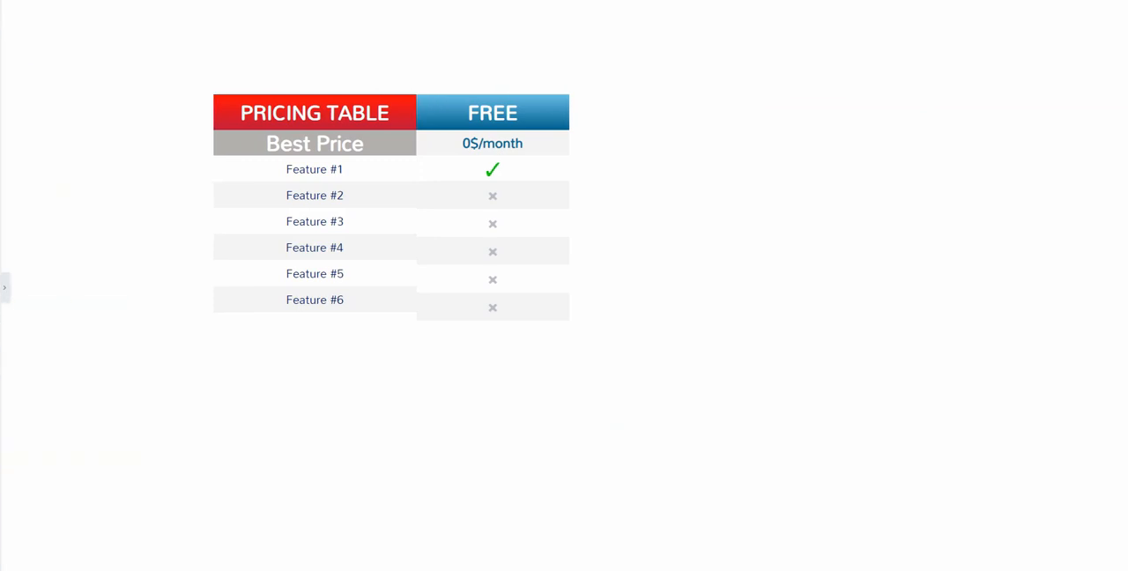
click(5, 288)
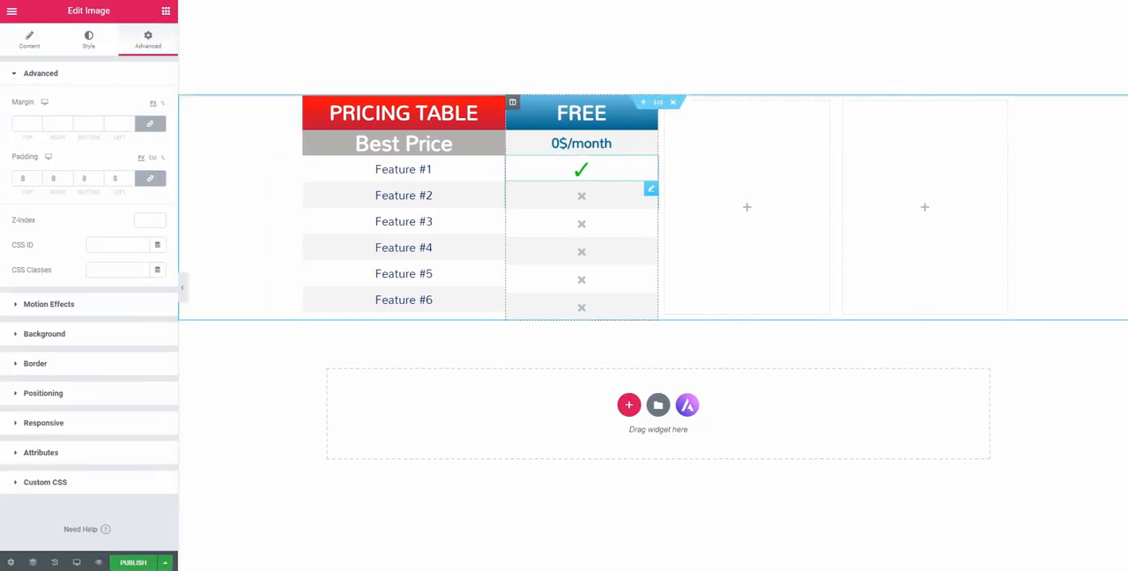
click(44, 333)
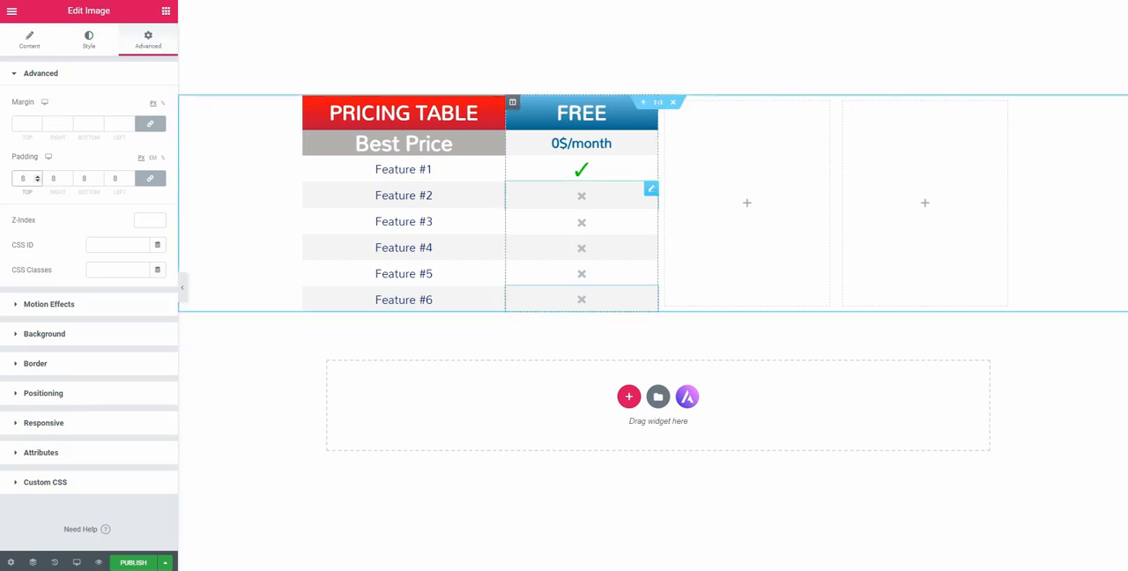
Replace the two empty columns with pasted copies of the FREE column
click(513, 102)
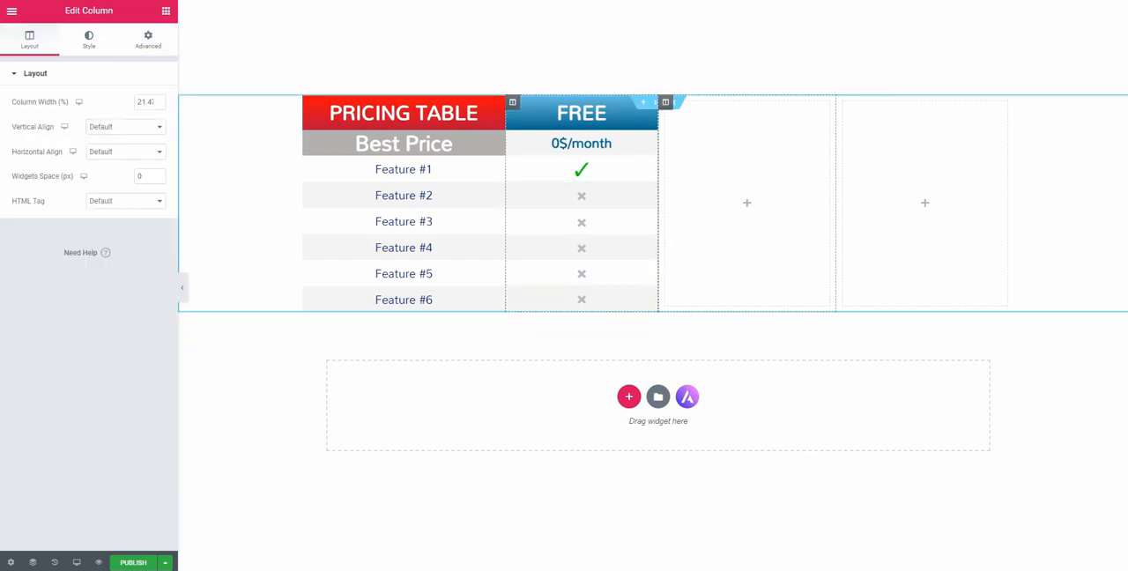
key(ctrl+v)
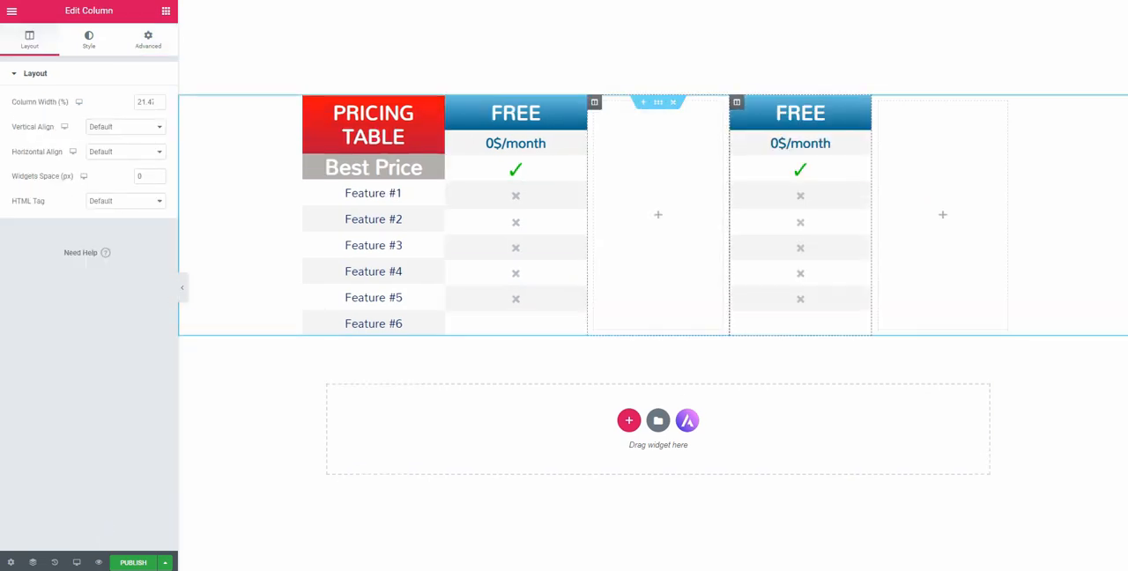
key(Delete)
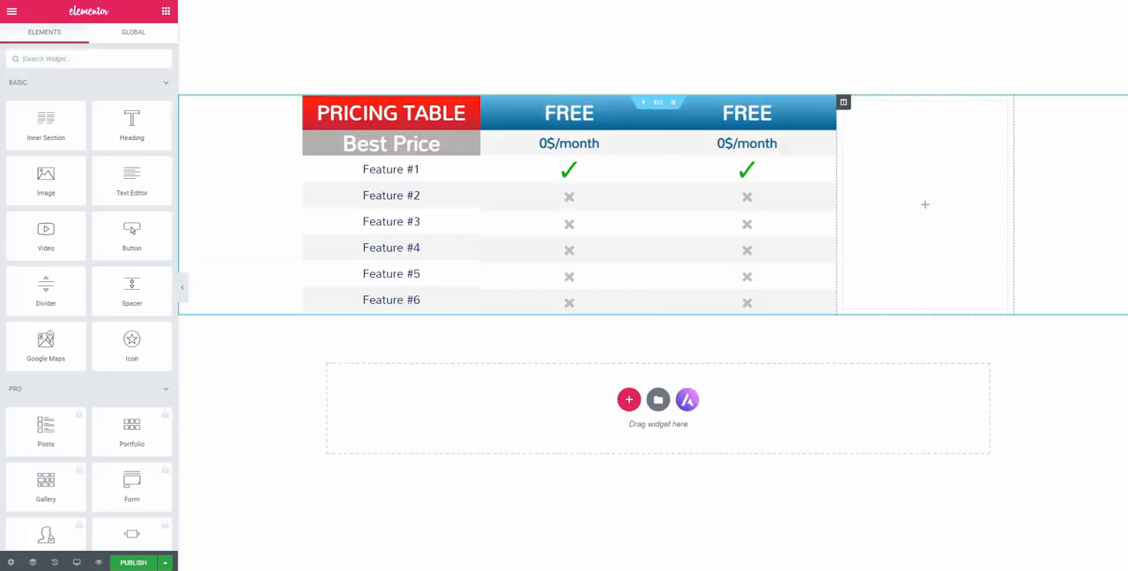
click(843, 103)
key(ctrl+v)
click(737, 102)
key(Delete)
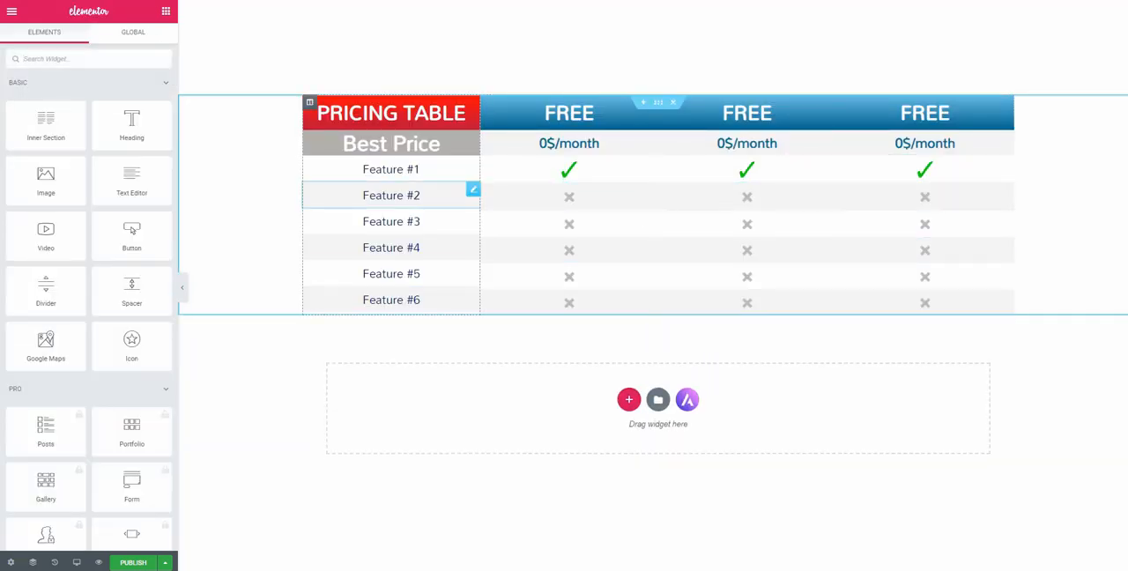
Replace the cross in the Feature #2 row of the second plan column with the green check mark from the media library
click(748, 197)
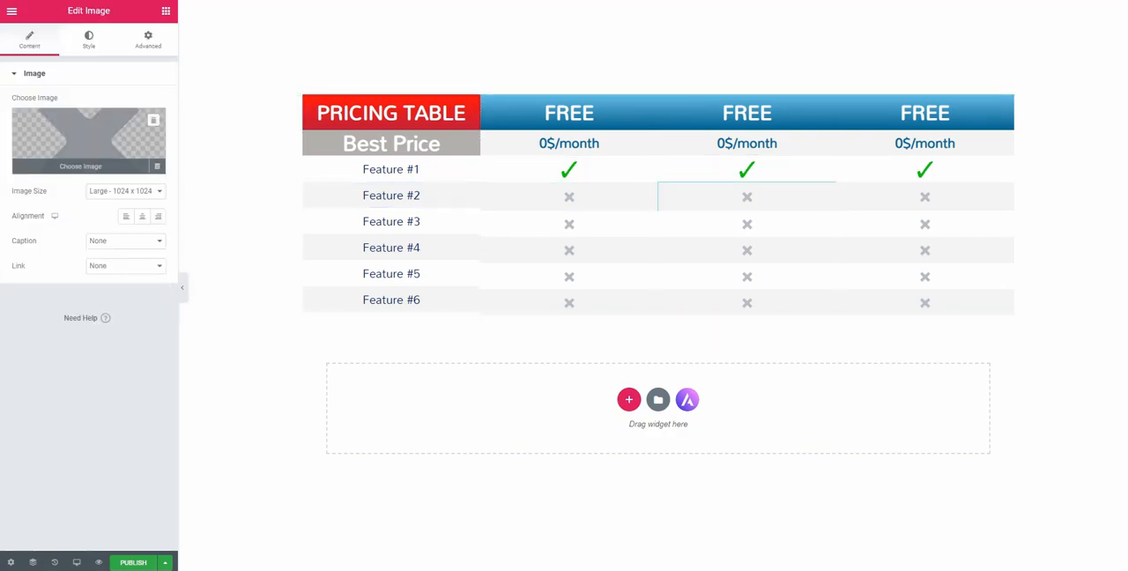
click(88, 139)
click(158, 157)
click(1082, 539)
Replace the crosses in the Feature #3 and Feature #4 rows of the second plan column with the green check mark from the media library
click(748, 223)
click(88, 140)
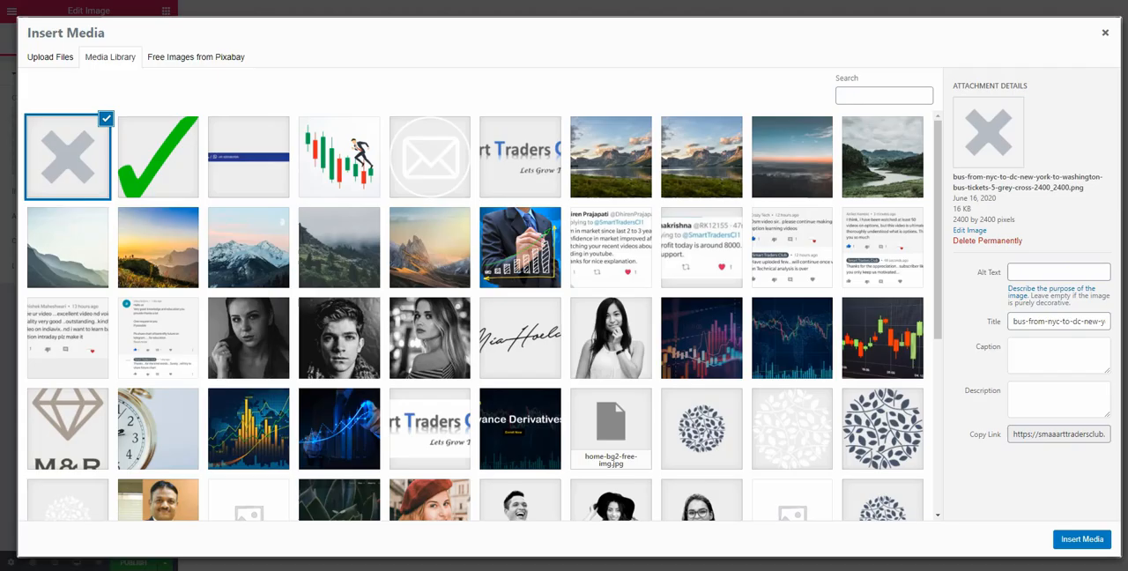
click(159, 156)
click(1082, 539)
click(747, 250)
click(89, 139)
click(159, 157)
click(1083, 539)
Replace the crosses in the Feature #2 and Feature #3 rows of the third plan column with the green check mark image
click(924, 196)
click(88, 139)
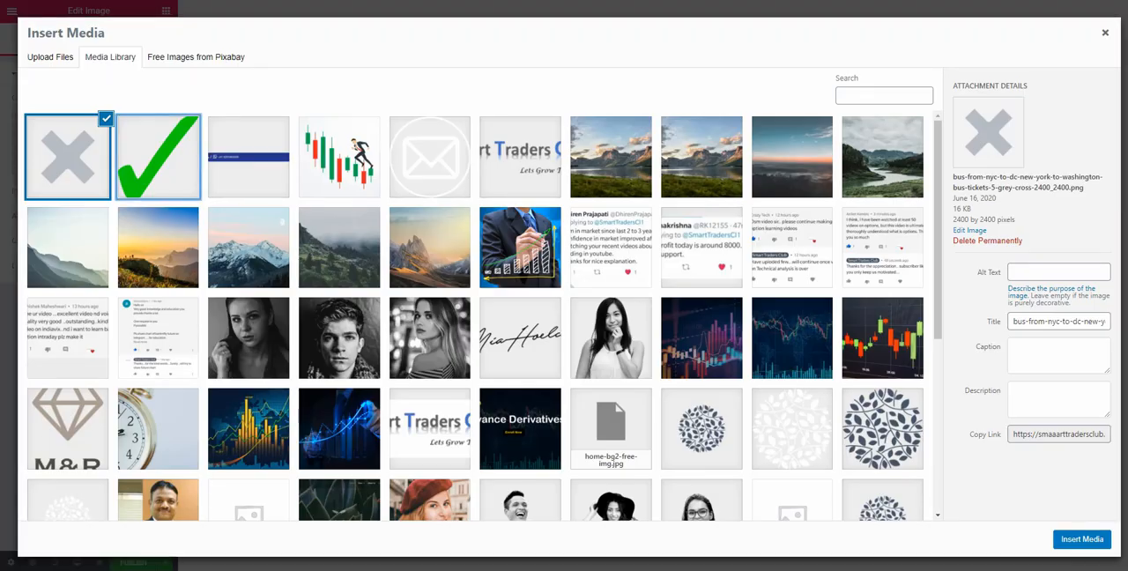
click(159, 157)
click(1082, 539)
click(924, 223)
click(89, 139)
click(159, 157)
click(1082, 539)
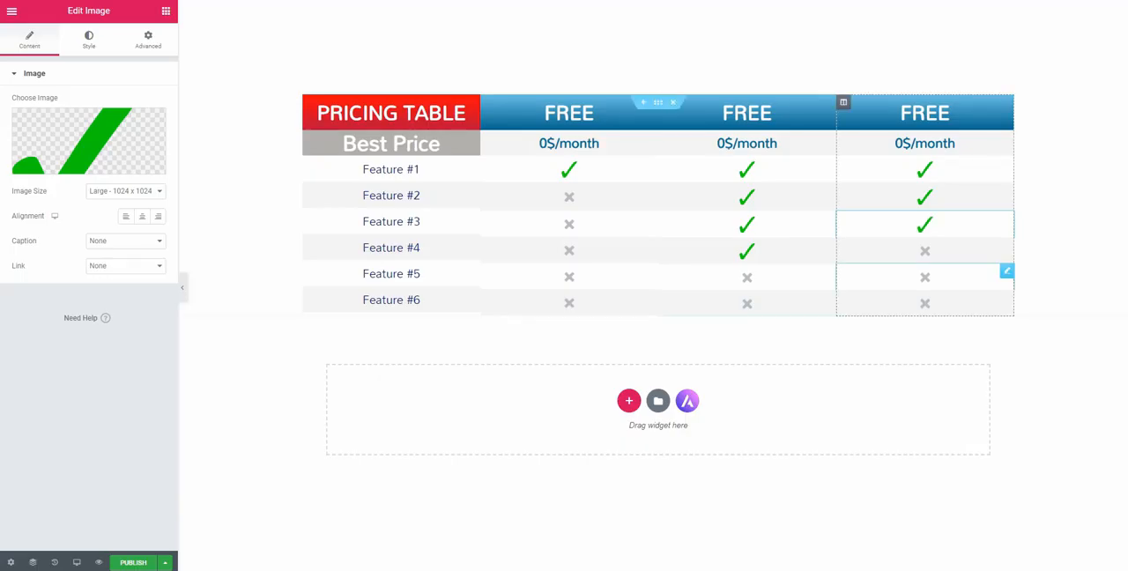
Swap the crosses in the Feature #4, #5 and #6 rows of the third plan column for the green check mark image
click(925, 249)
click(89, 139)
click(159, 157)
click(1083, 539)
click(924, 276)
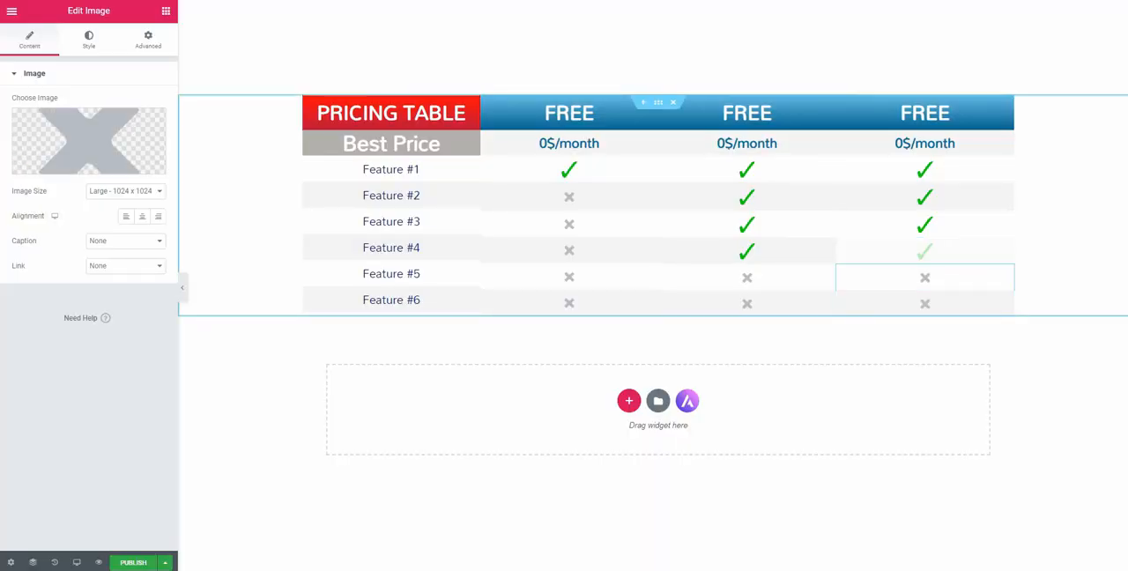
click(89, 139)
click(158, 157)
click(1082, 540)
click(924, 302)
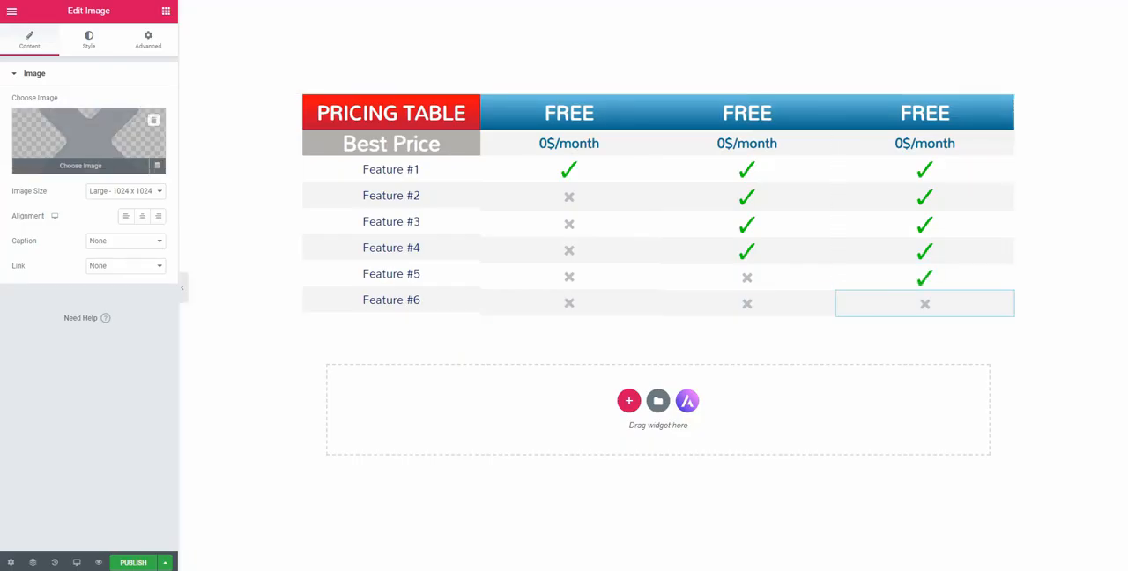
click(88, 139)
click(158, 157)
click(1083, 540)
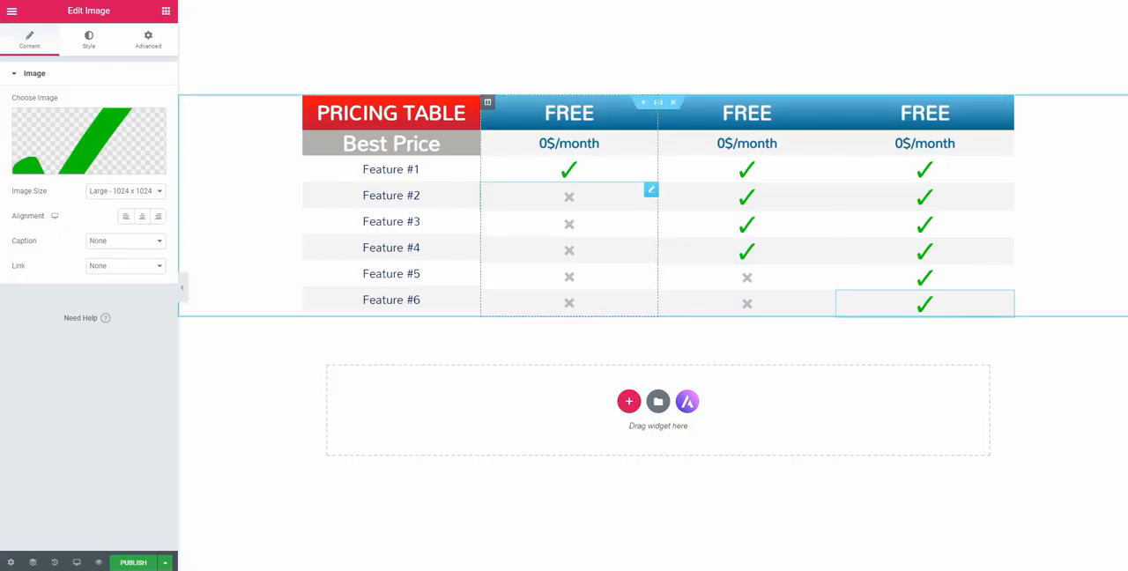
Replace the cross in the Feature #2 row of the first plan column with the green check mark from the media library
click(569, 195)
click(88, 139)
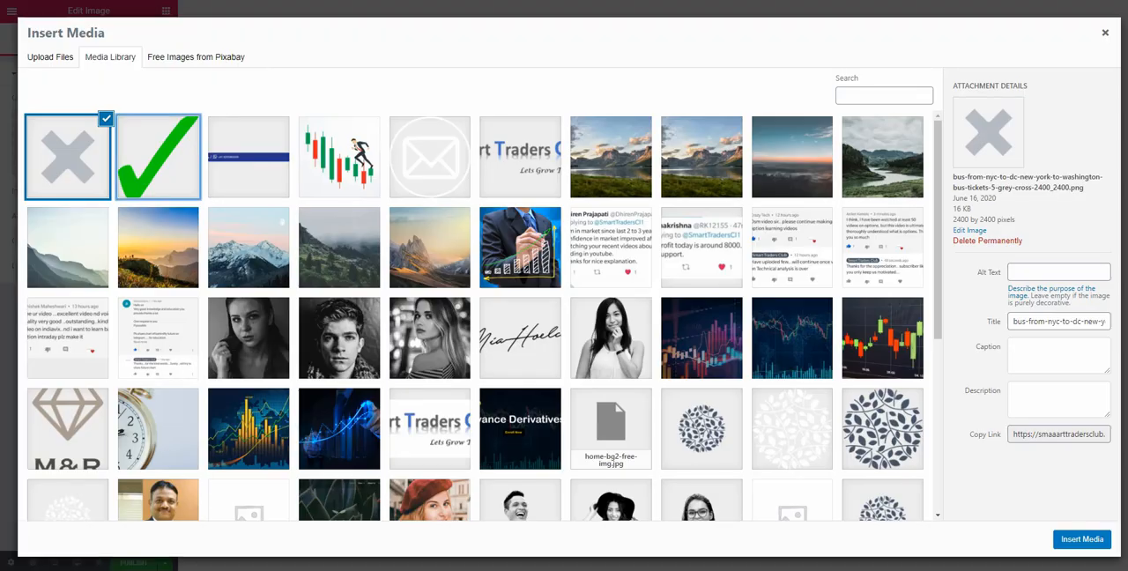
click(159, 157)
click(1083, 540)
Add a box shadow with the default settings to each of the three plan columns
click(487, 102)
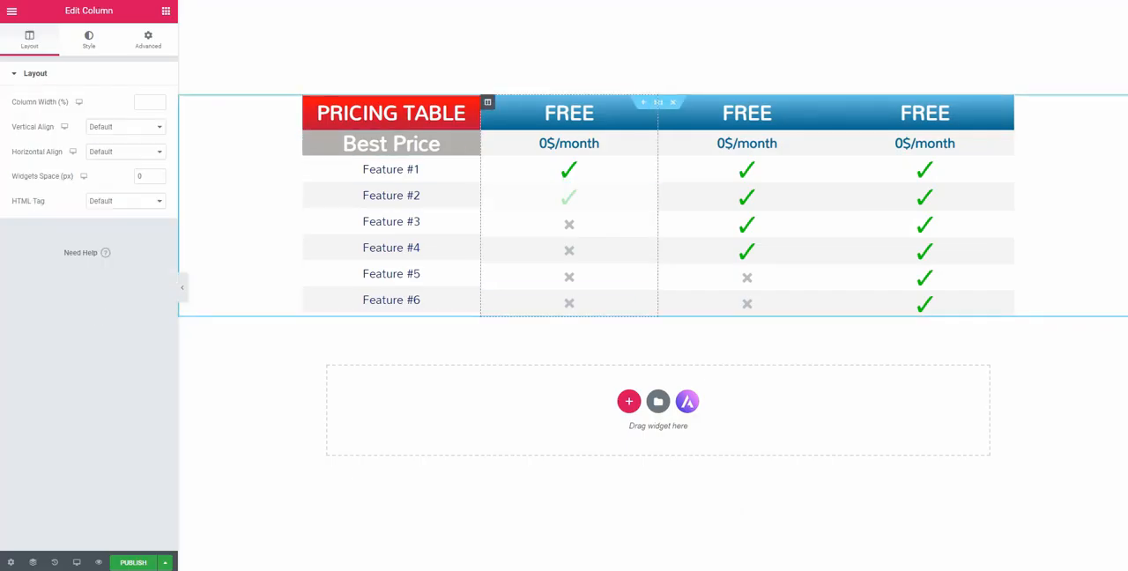
click(88, 40)
click(35, 158)
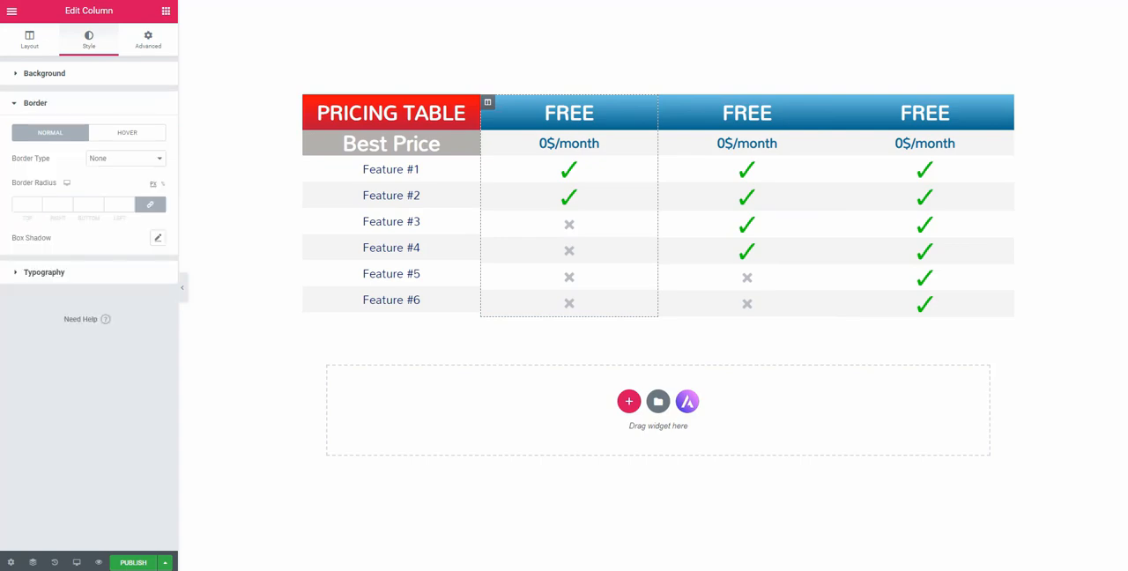
click(158, 238)
click(665, 102)
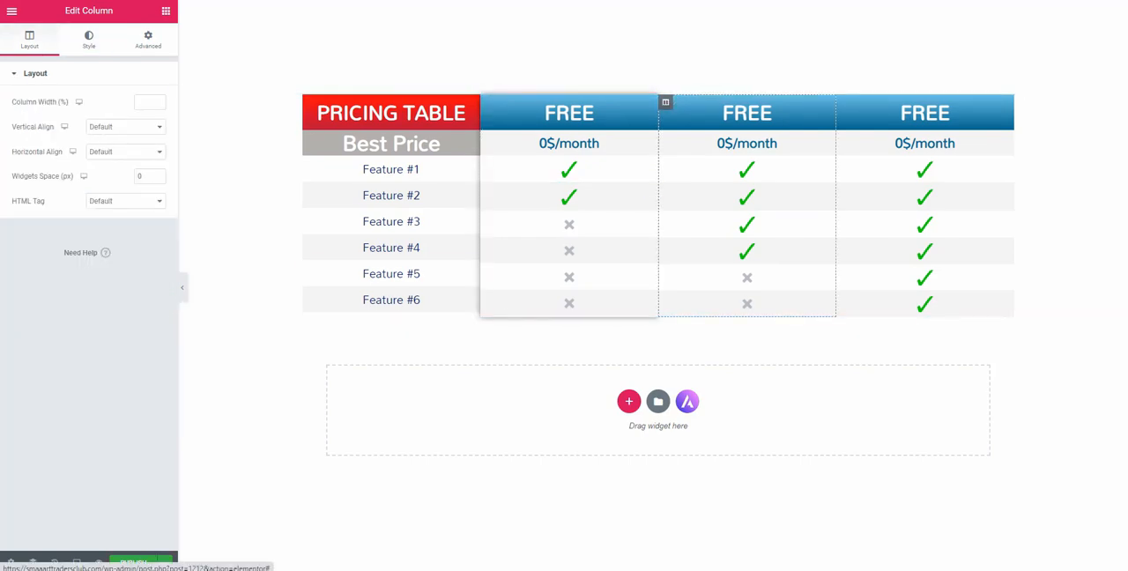
click(89, 40)
click(36, 162)
click(157, 236)
click(841, 102)
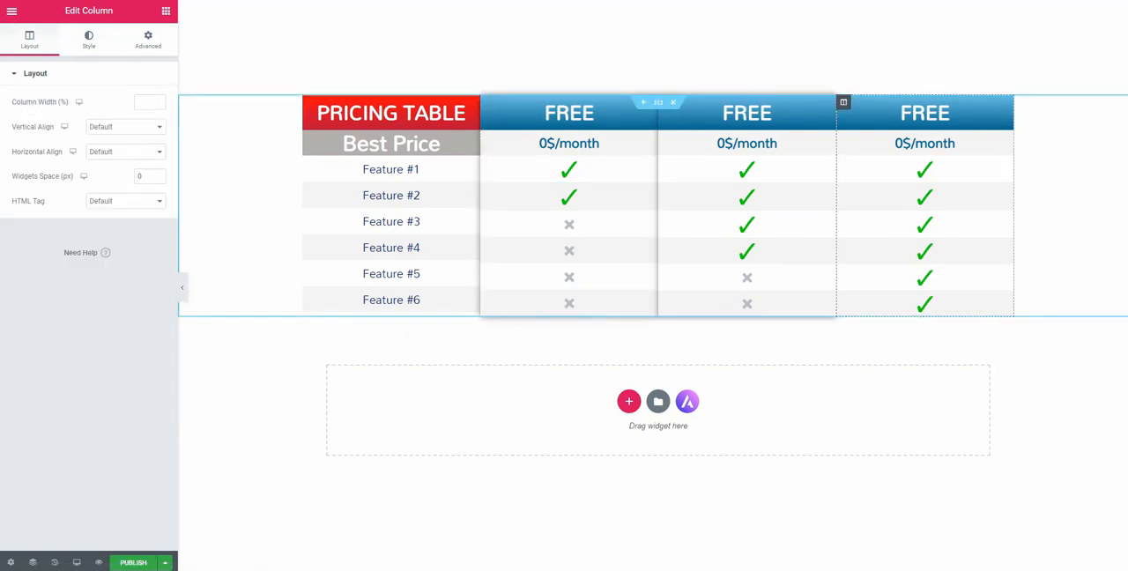
click(88, 39)
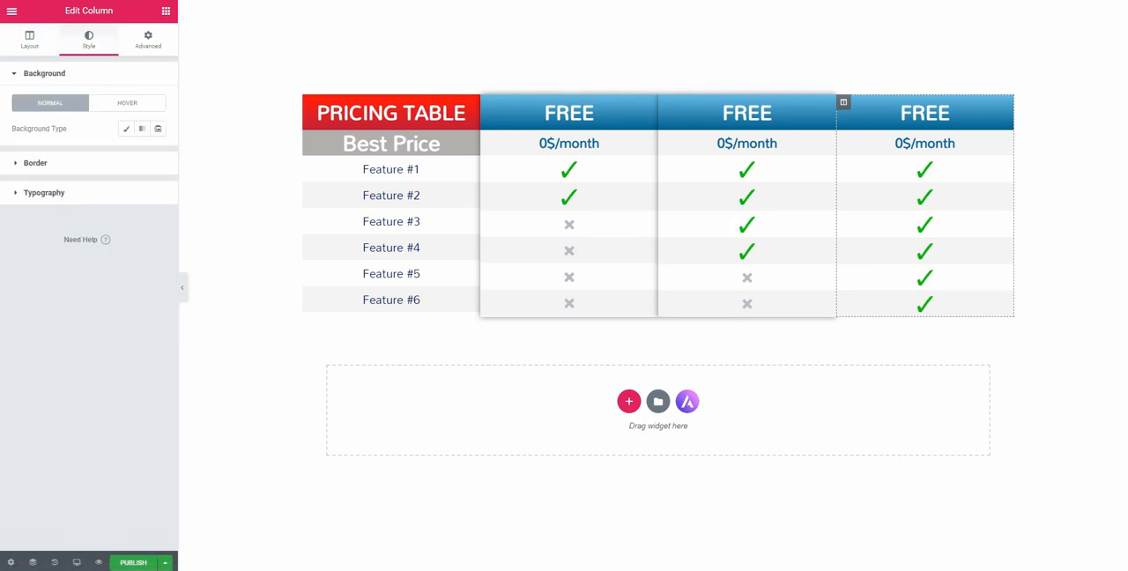
click(35, 156)
click(158, 238)
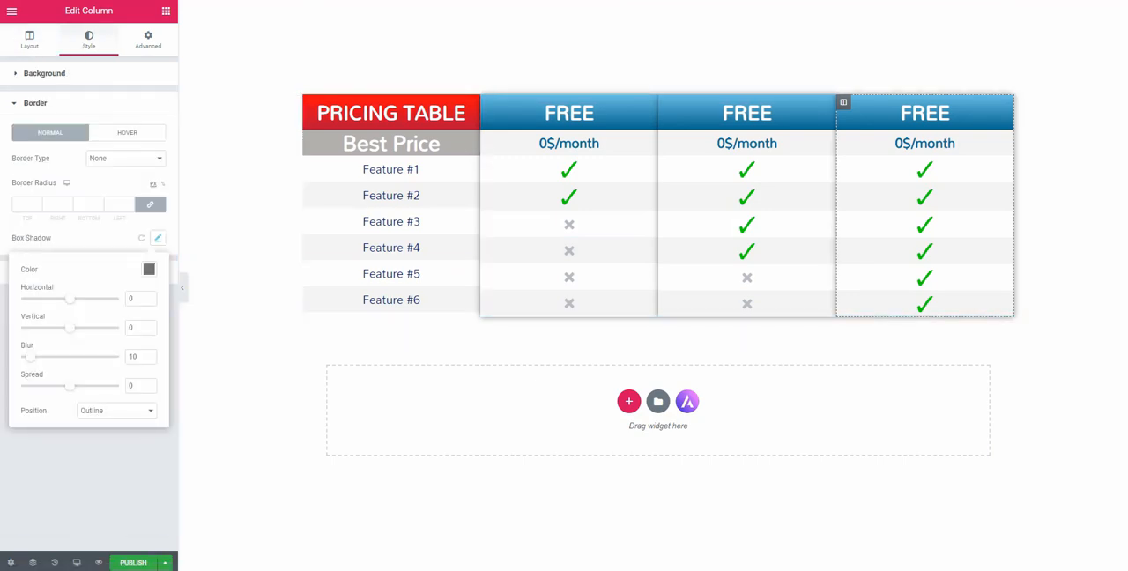
Add a box shadow with blur 10 and Outline position to the feature names column
click(310, 102)
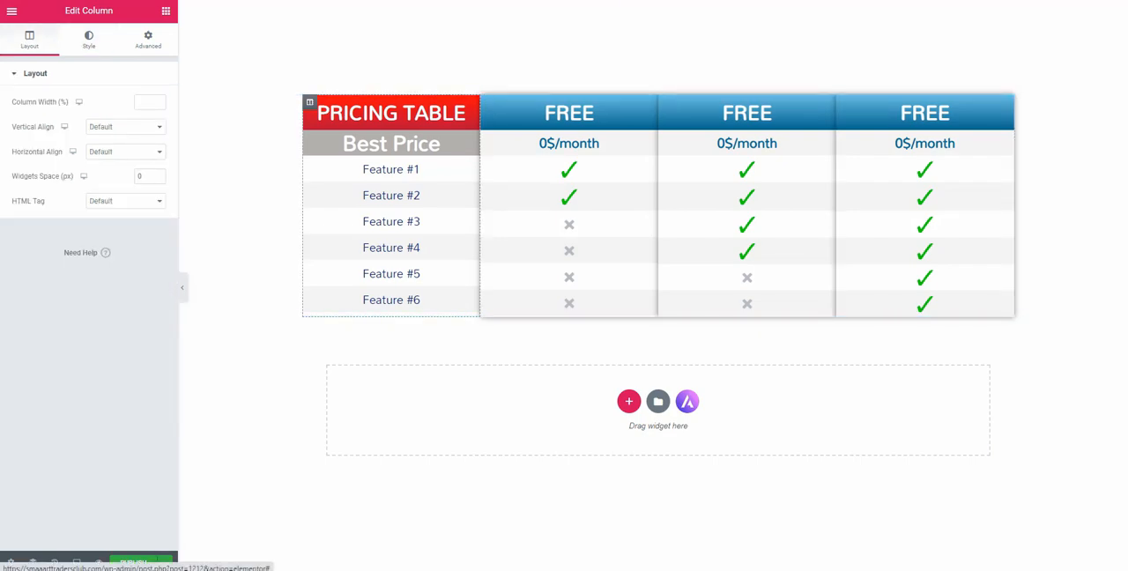
click(88, 40)
click(35, 156)
click(158, 238)
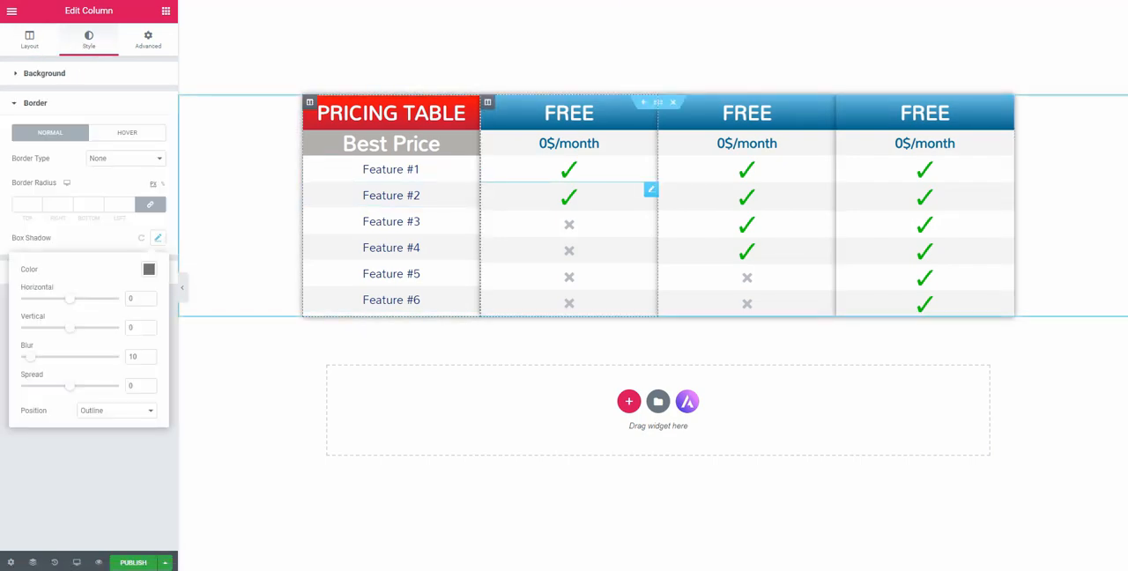
Widen the feature names column slightly and shift the borders between the plan columns to rebalance their widths
drag(480, 201, 497, 206)
drag(657, 206, 667, 205)
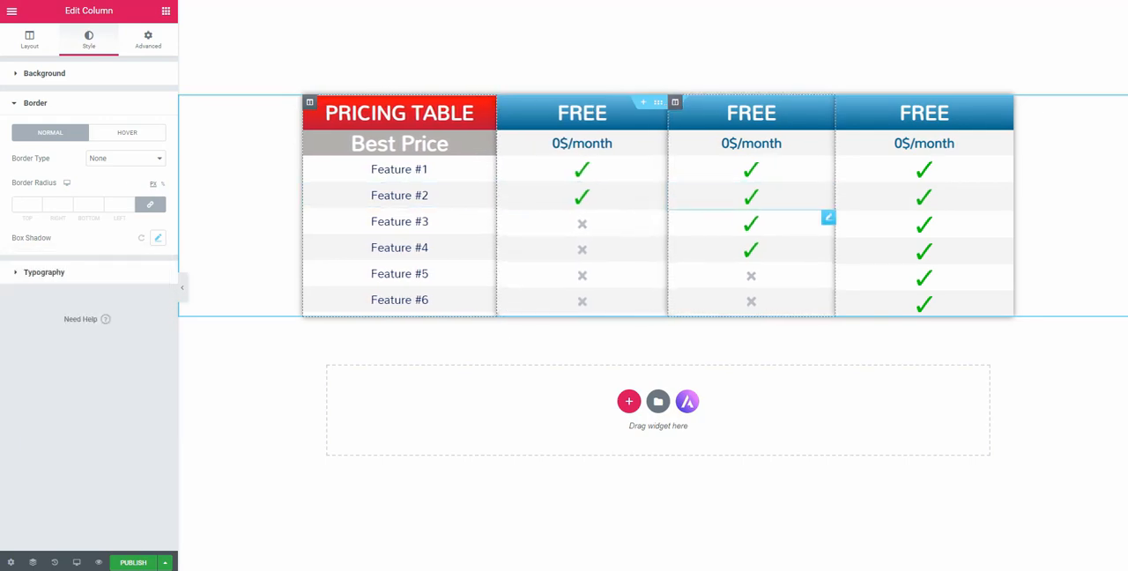
drag(834, 217, 844, 216)
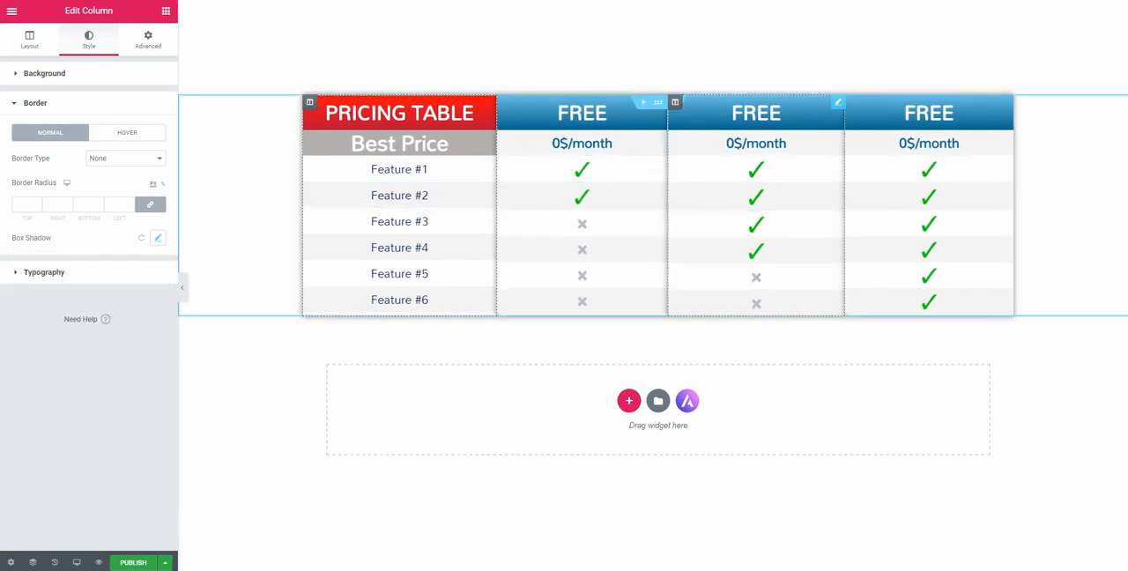
Rename the second plan heading to BASIC and the third plan heading to ADVANCE
click(781, 112)
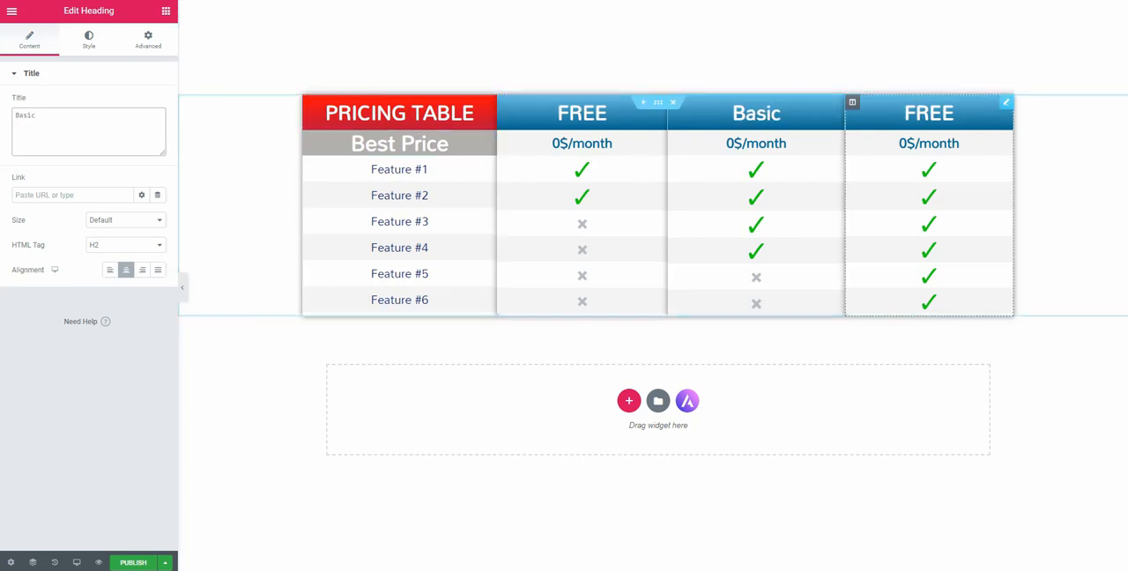
click(929, 113)
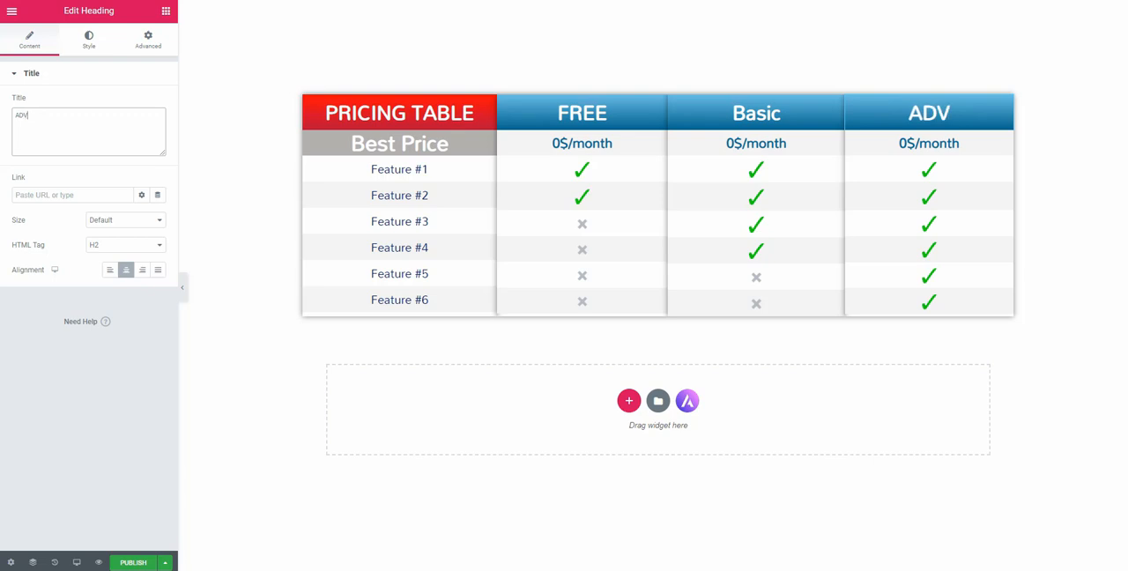
click(756, 114)
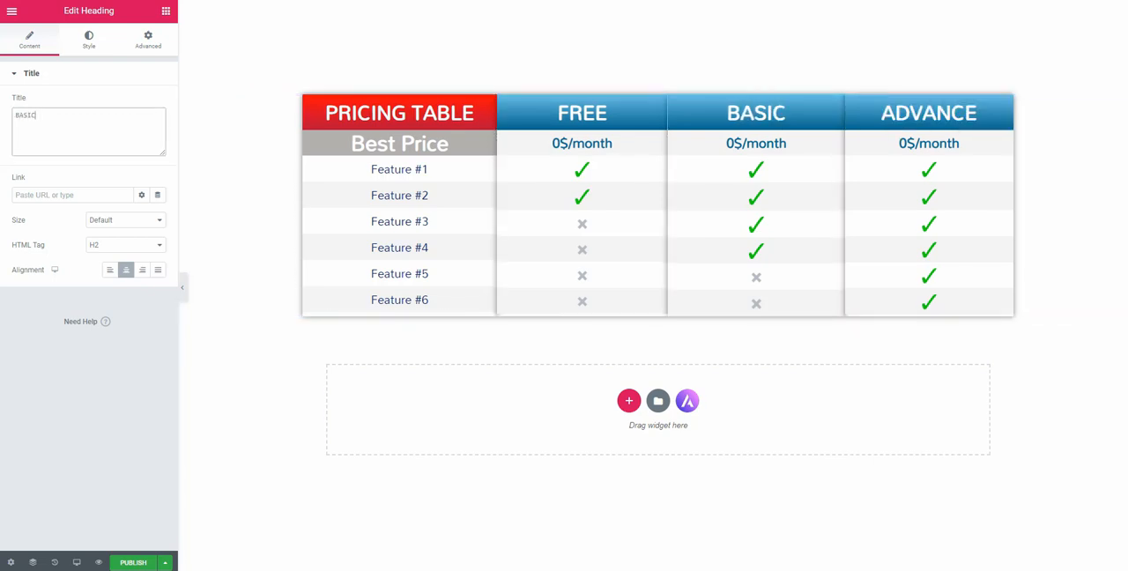
Set the BASIC price to 7$/month and the ADVANCE price to 15$/month
click(786, 143)
click(20, 115)
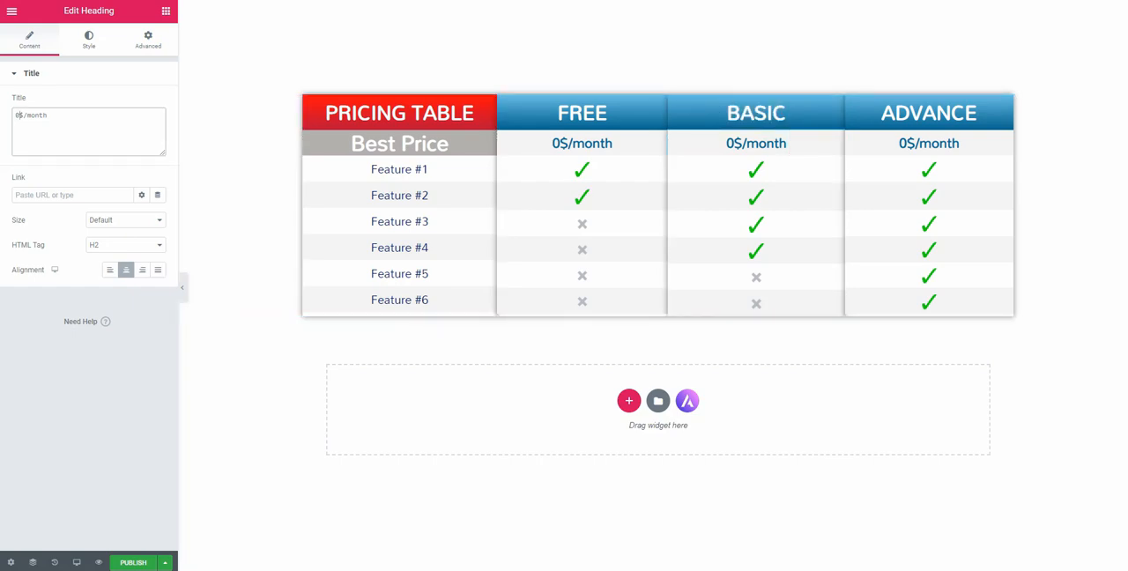
click(959, 143)
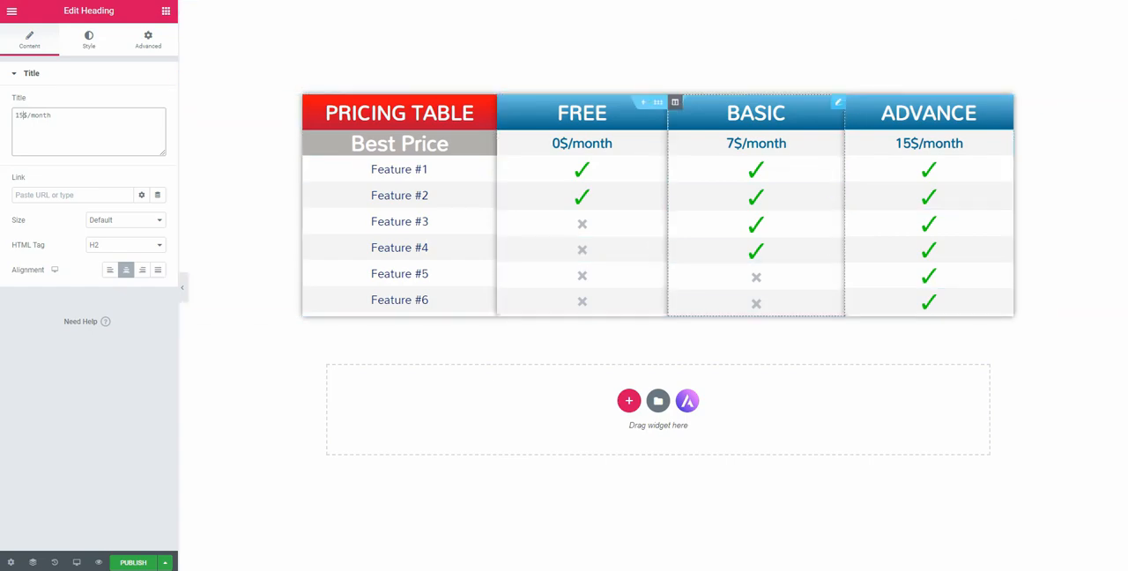
Change the BASIC heading's background gradient to run from the light green to the dark green palette color
click(784, 114)
click(148, 39)
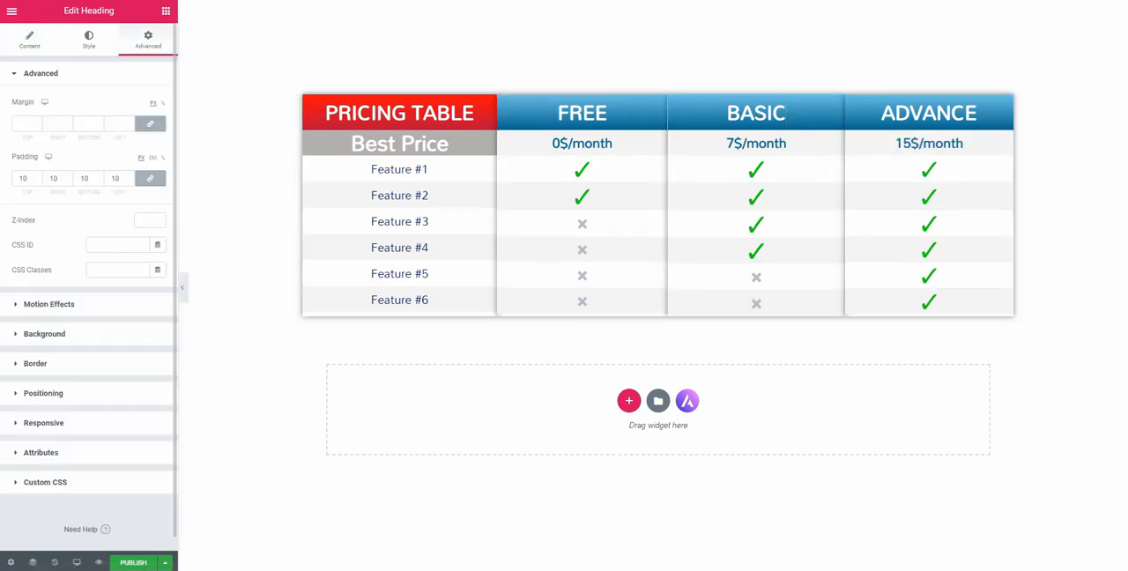
click(44, 333)
click(142, 213)
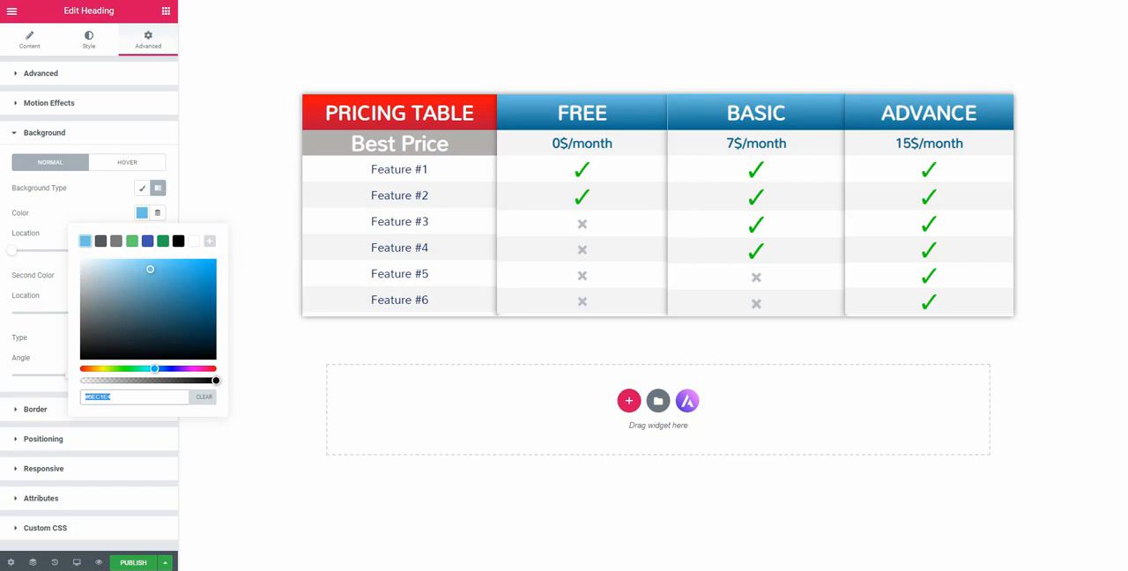
click(132, 240)
click(142, 213)
click(142, 275)
click(163, 303)
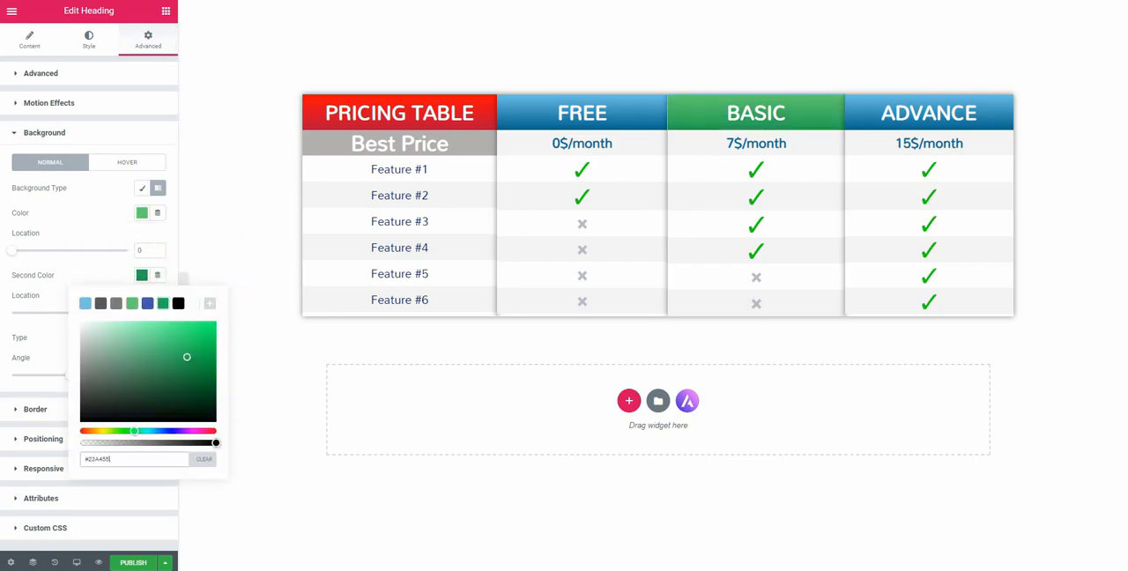
Change the ADVANCE heading's background gradient to run from light purple to dark indigo by shifting the hue of both colors
click(977, 113)
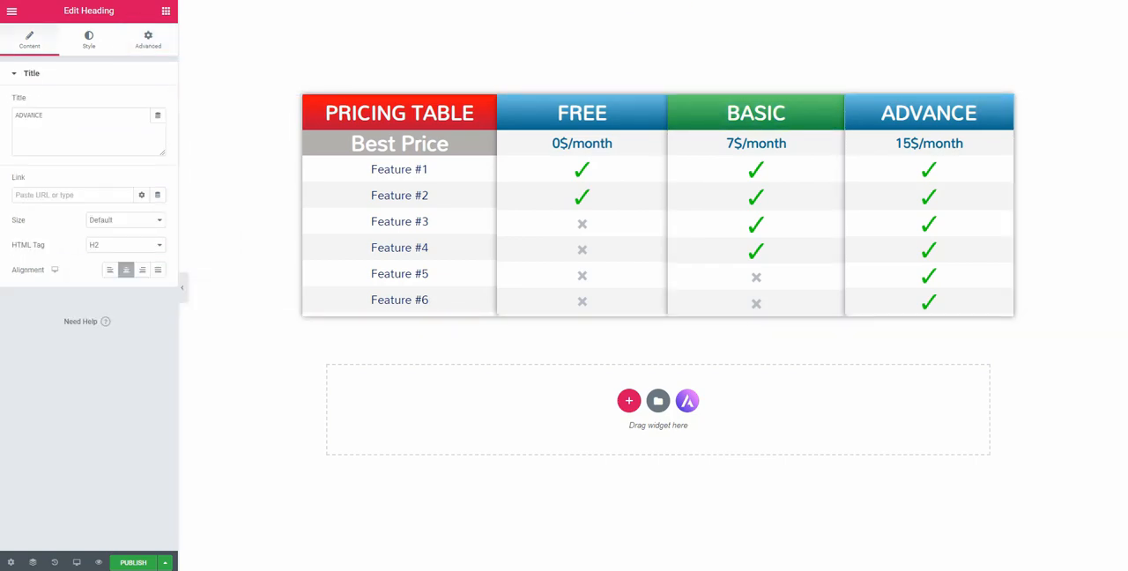
click(148, 40)
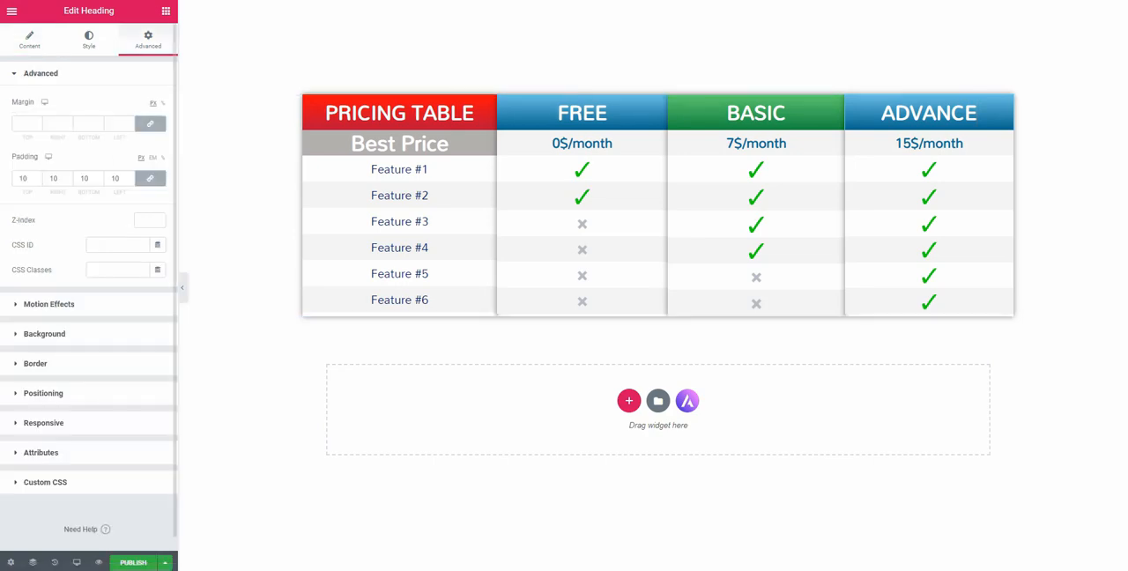
click(45, 334)
click(142, 213)
click(178, 369)
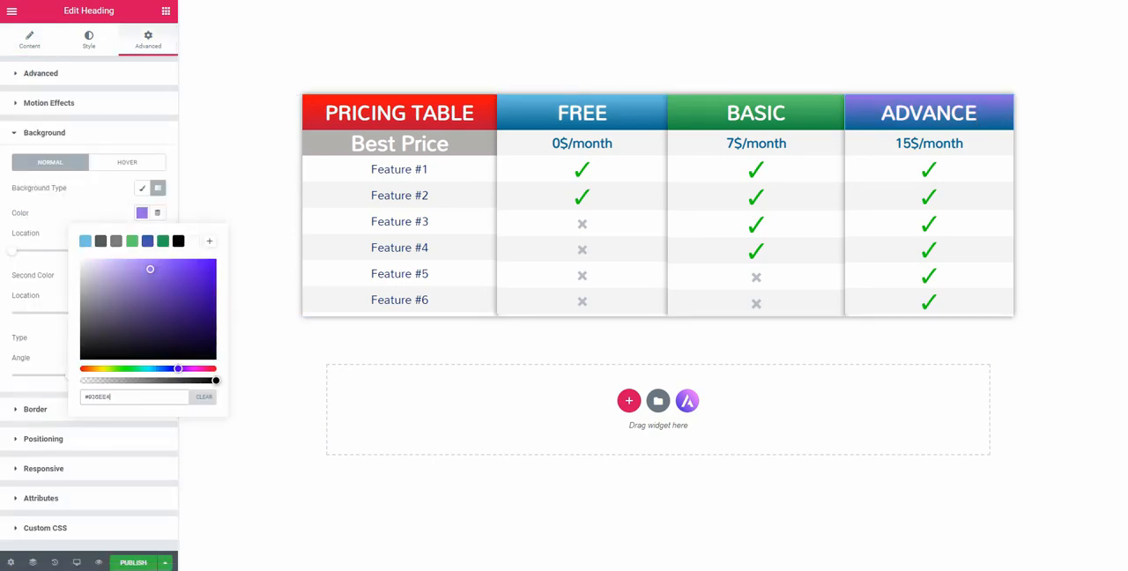
click(142, 213)
click(142, 275)
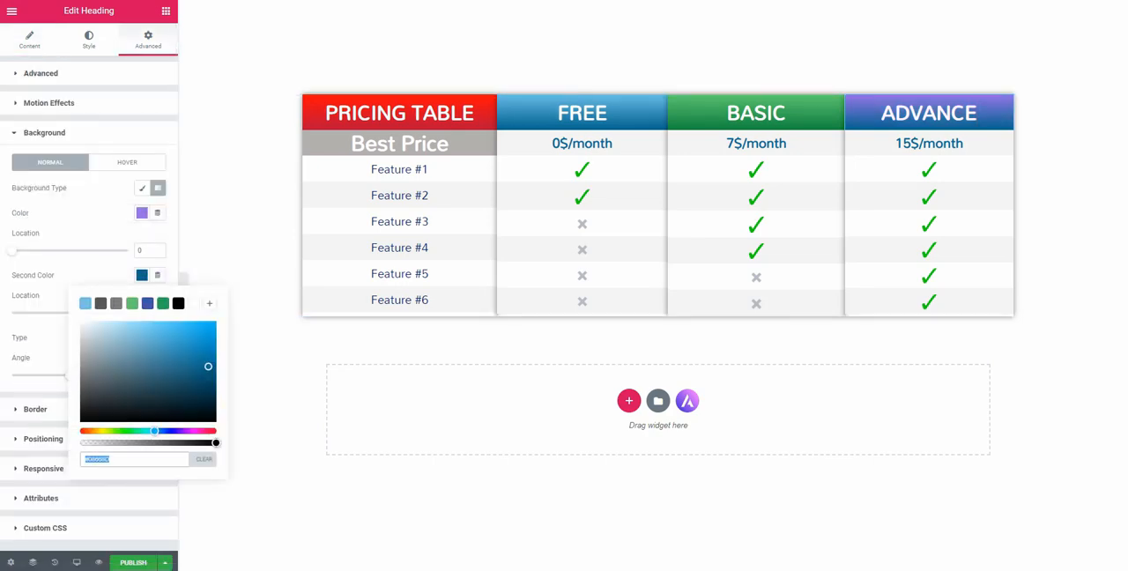
click(175, 431)
click(142, 275)
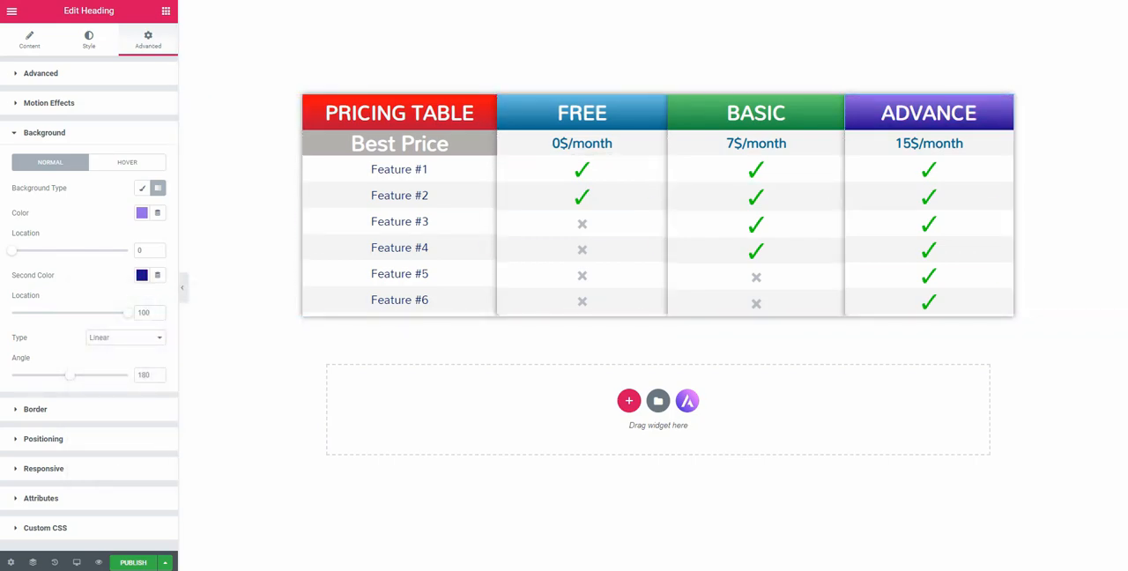
Preview the finished table without the editing panel, then delete the empty section above it
click(181, 287)
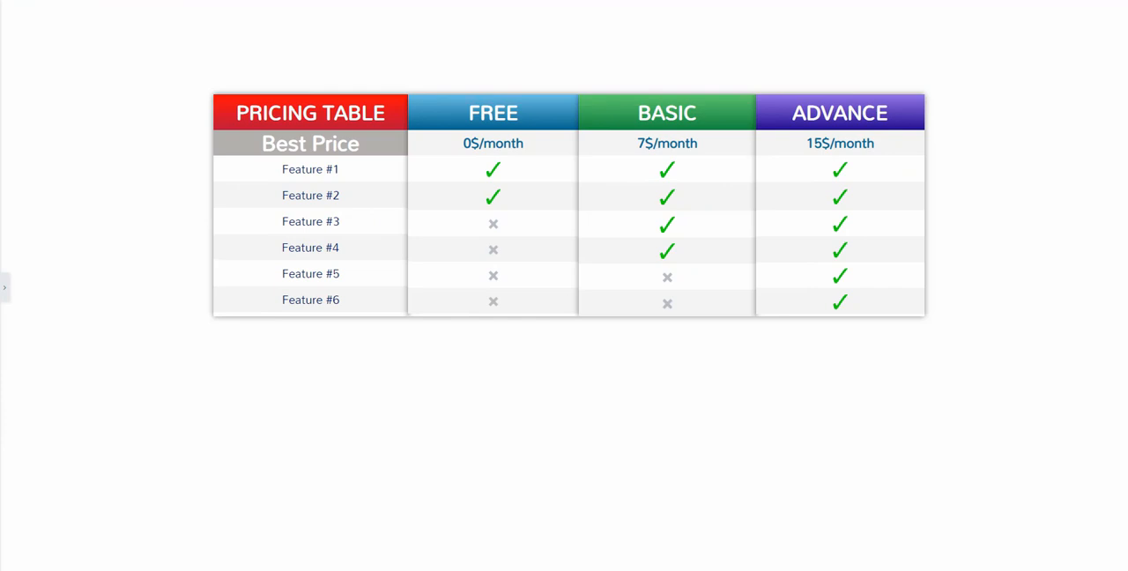
click(4, 287)
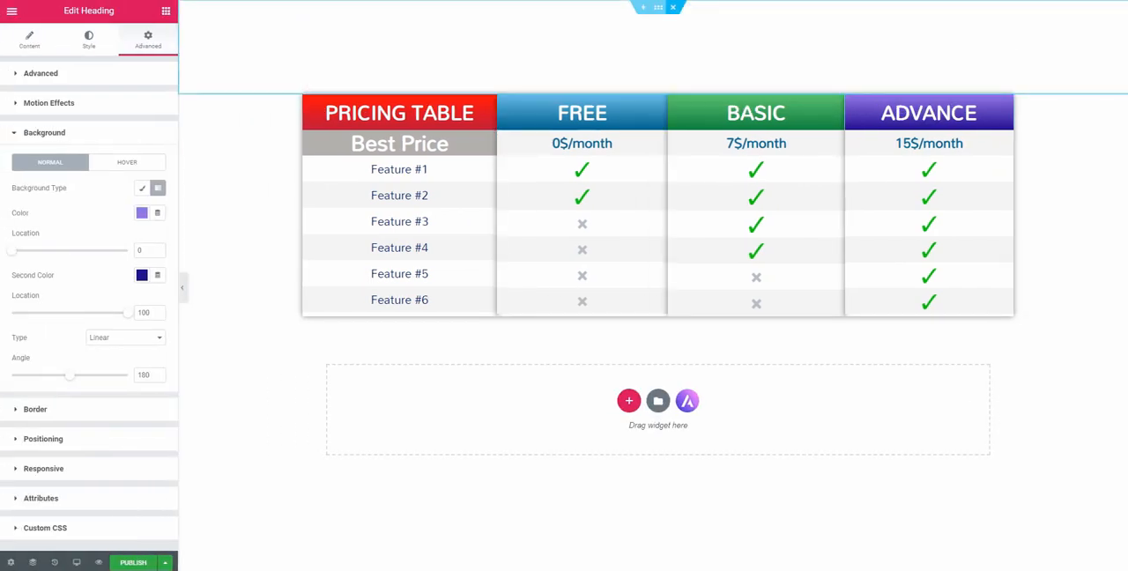
click(674, 7)
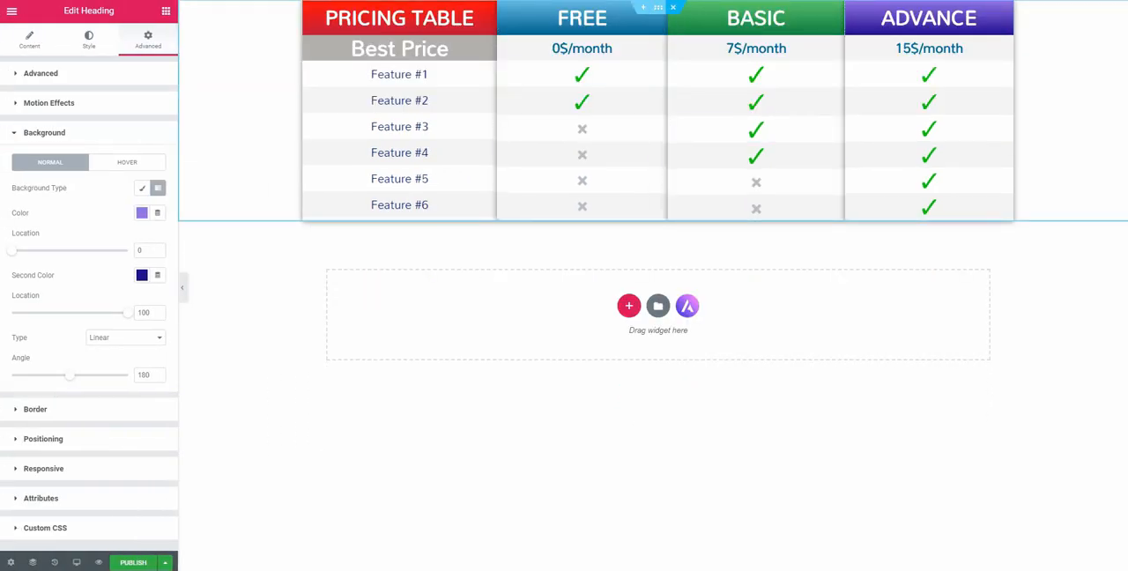
Save the pricing table section to the library as a template named "Pricing table" and close the library
right_click(657, 7)
click(696, 130)
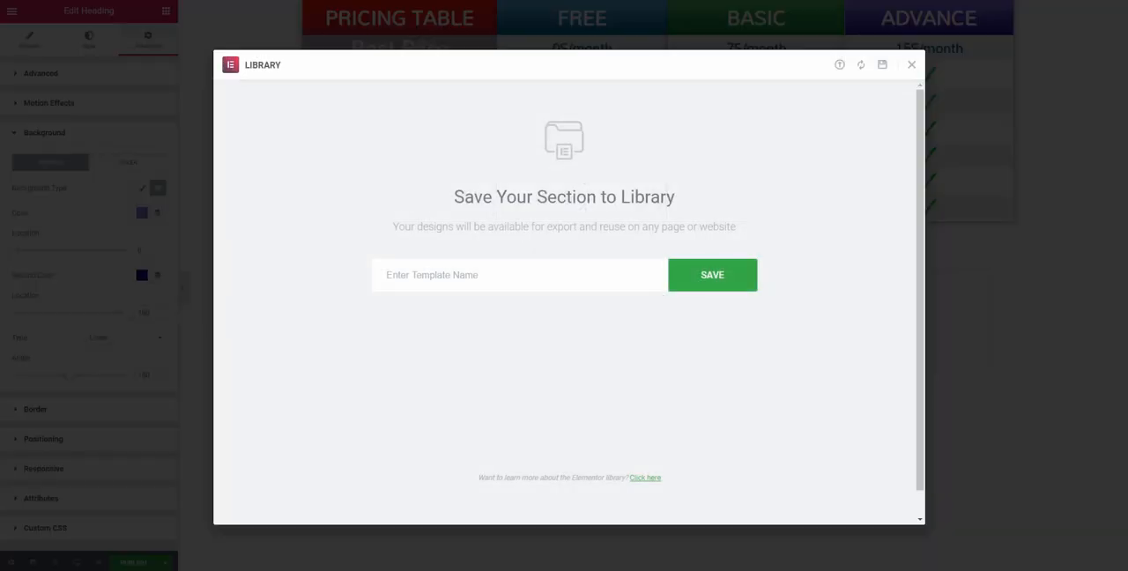
text(Pricing table)
key(Return)
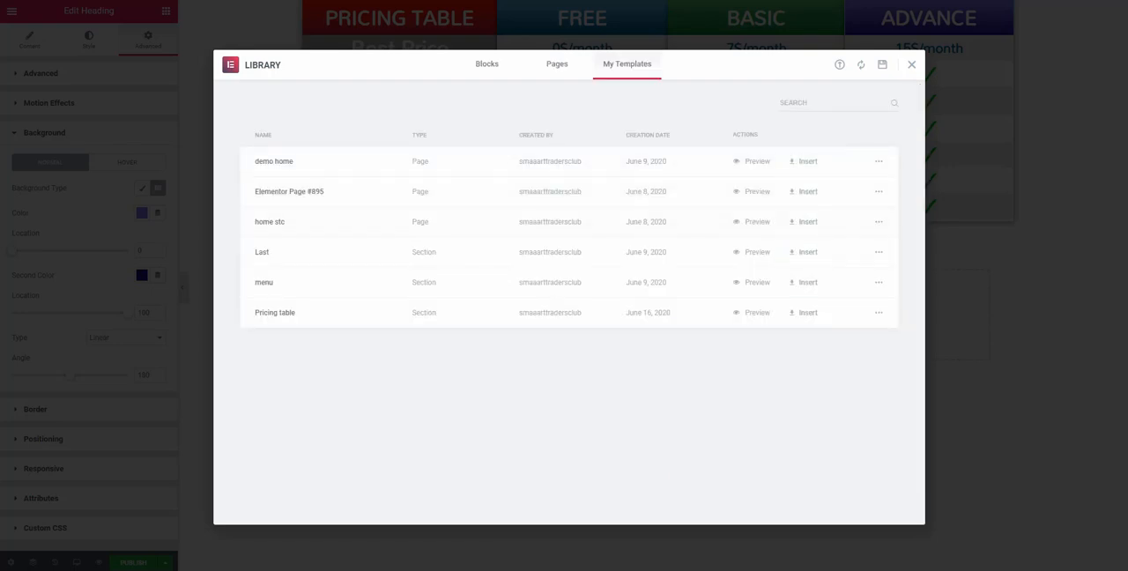
click(911, 64)
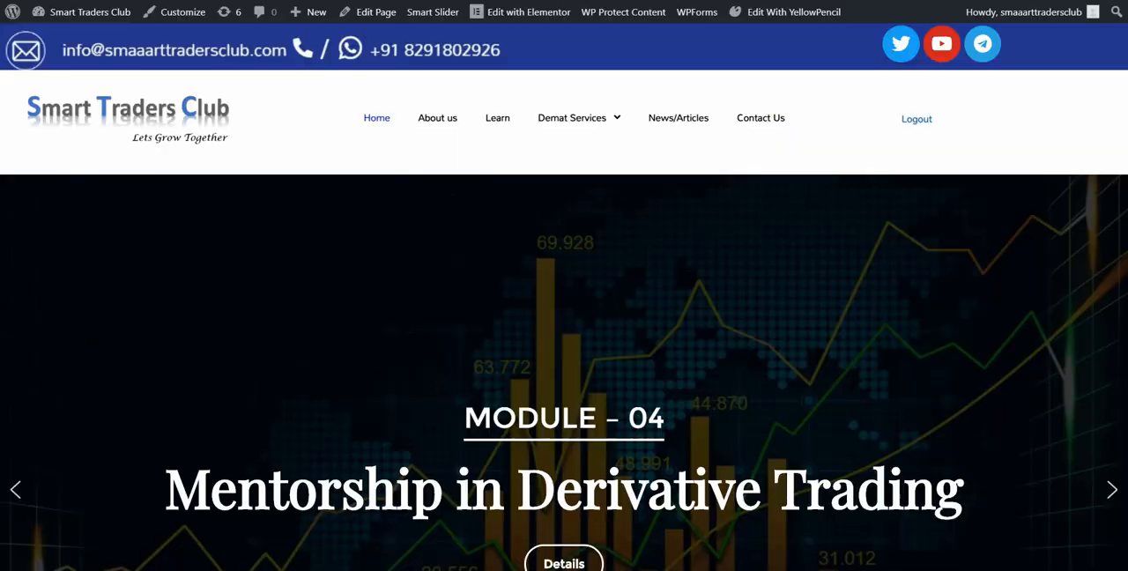
Look through the Smart Traders Club home page down to the testimonials and open it for editing in Elementor
scroll(564, 300, down, 8)
scroll(564, 299, up, 3)
scroll(564, 300, down, 10)
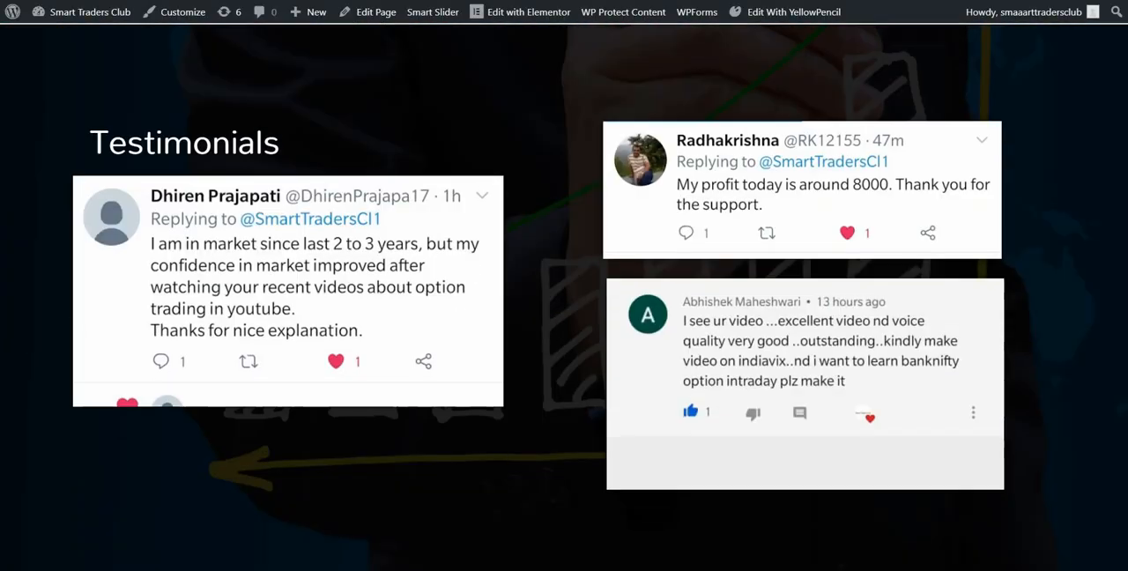
scroll(564, 300, up, 3)
scroll(564, 300, down, 3)
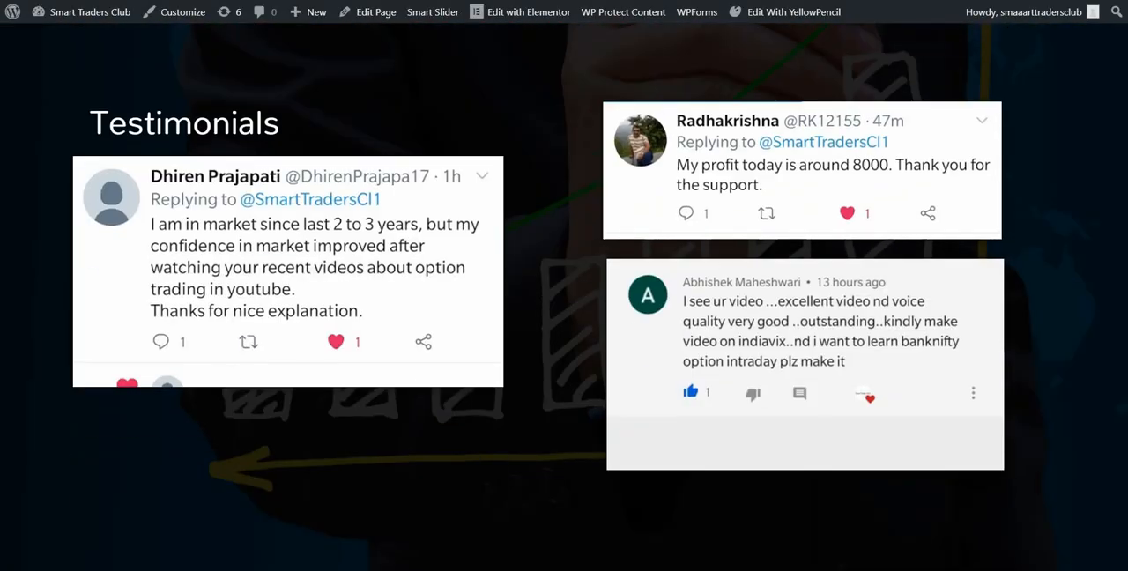
click(527, 11)
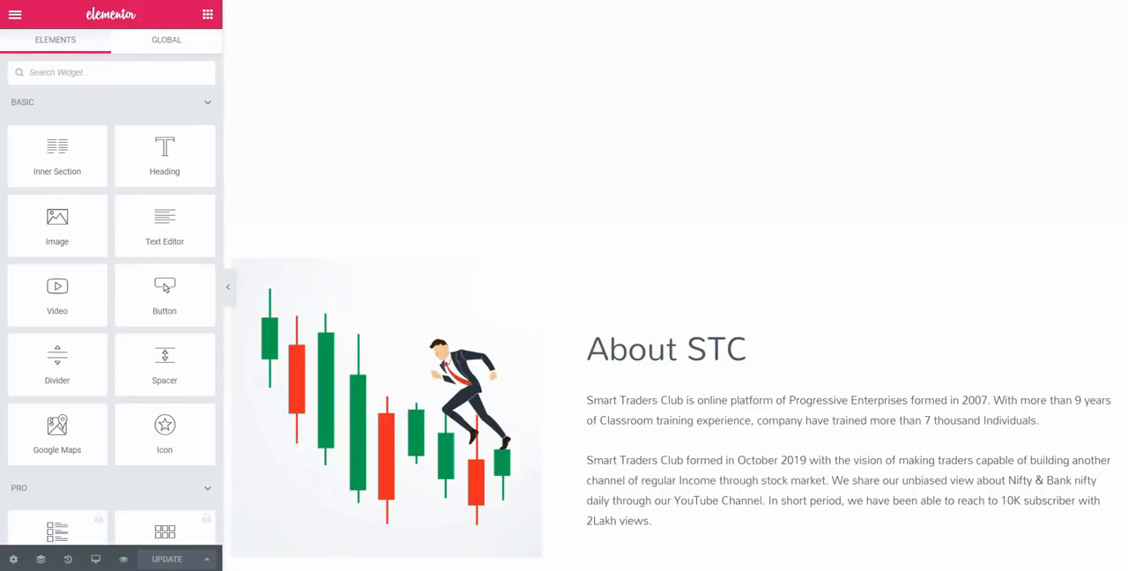
Insert the saved "Pricing table" section template at the end of the page, below the testimonials
scroll(676, 300, down, 10)
click(675, 447)
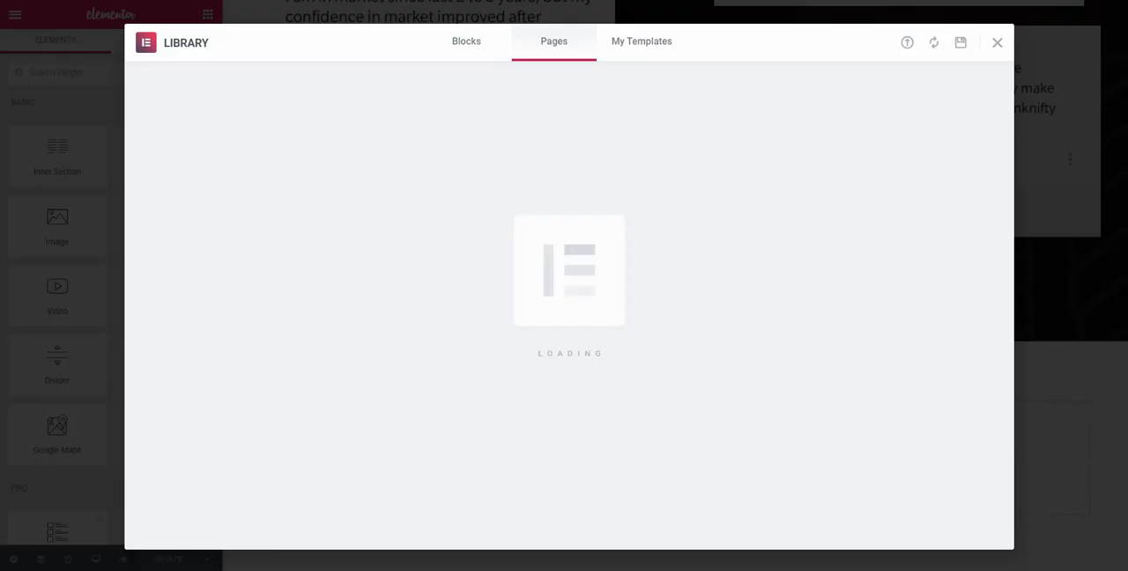
click(642, 41)
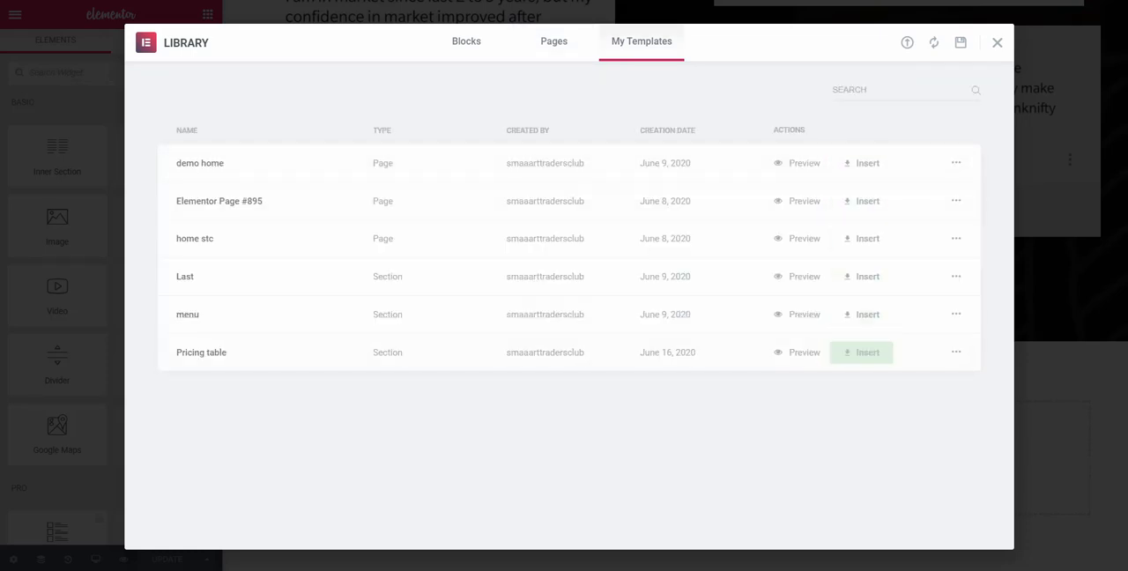
click(862, 353)
click(639, 338)
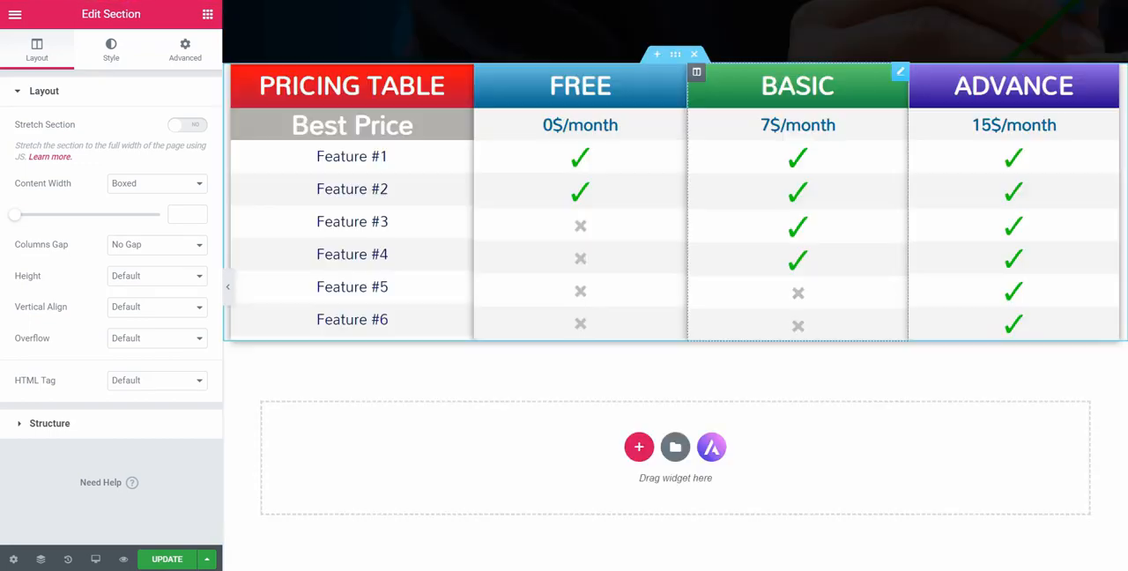
Add a single-column section above the pricing table holding a Spacer of 101 px, and preview the page without the editing panel
click(657, 54)
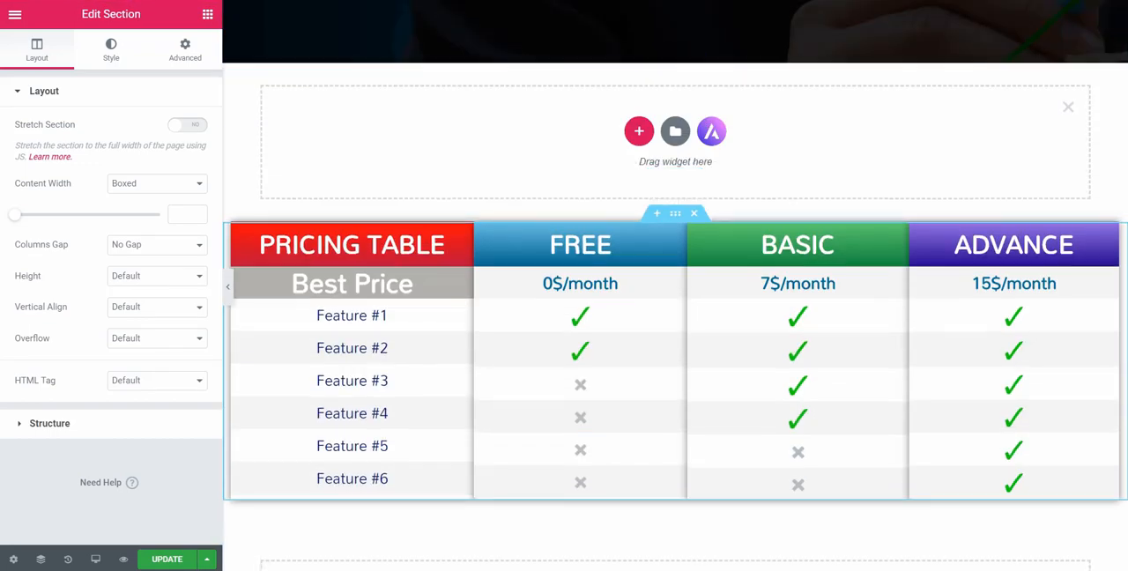
click(639, 131)
click(475, 168)
click(207, 14)
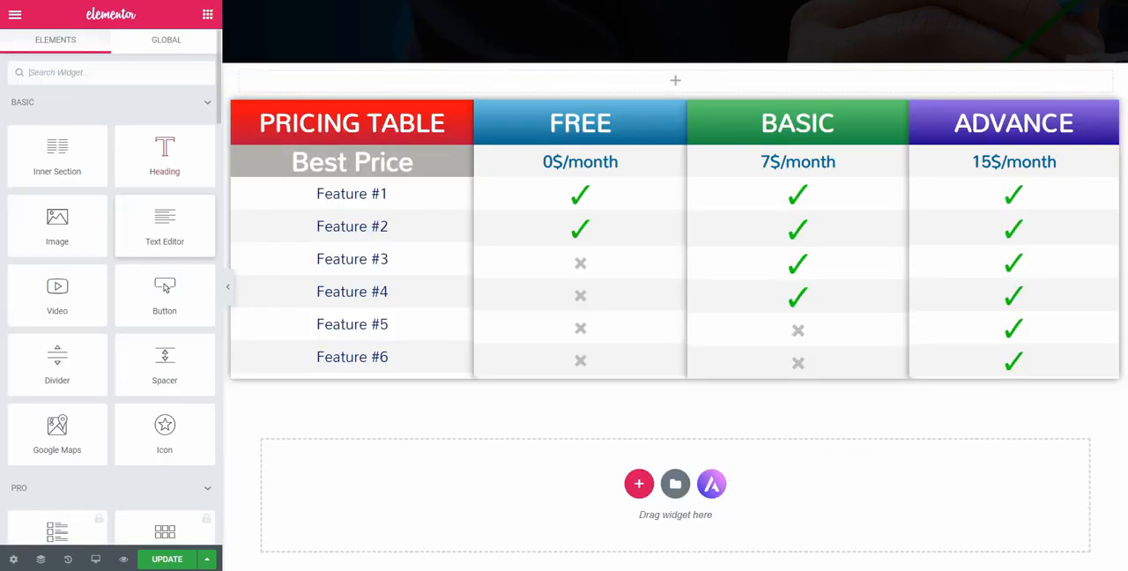
drag(165, 364, 653, 82)
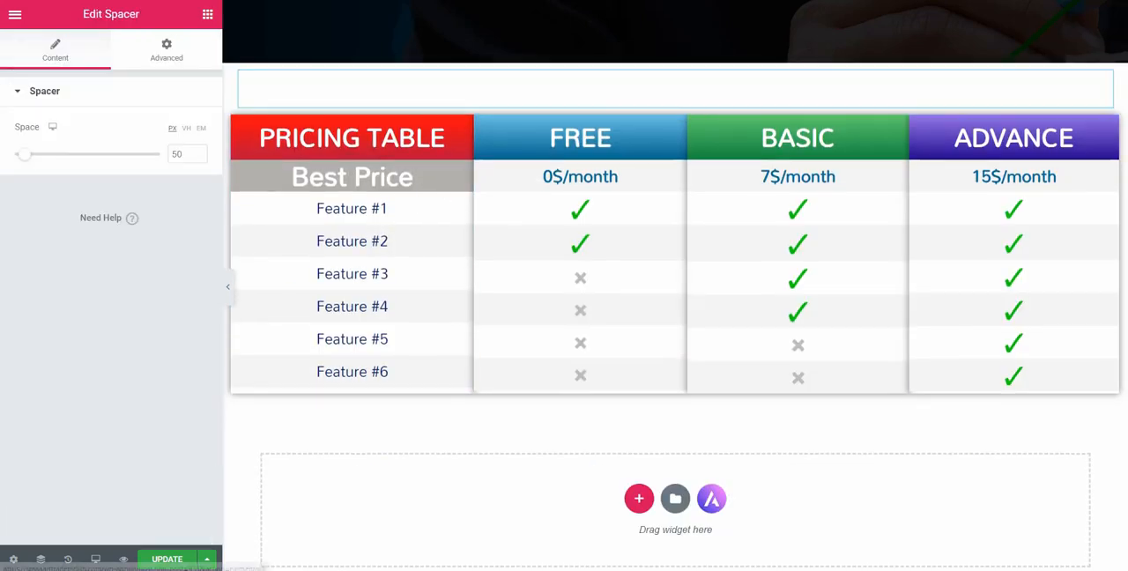
drag(25, 154, 37, 155)
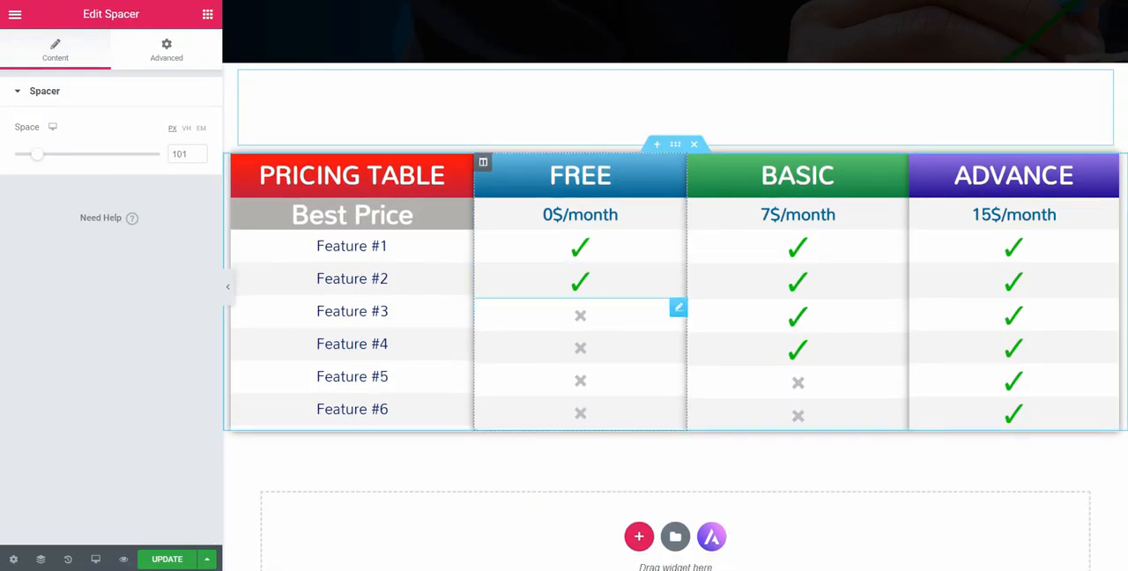
click(227, 287)
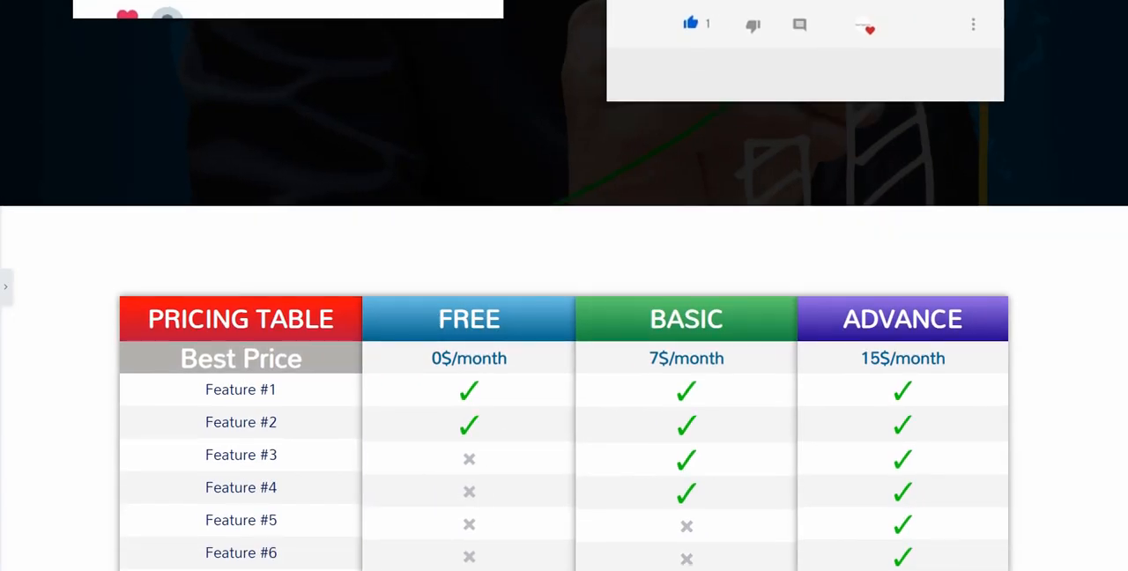
click(6, 287)
Add a single-column section below the pricing table holding a Spacer of 155 px, and preview the result without the editing panel
scroll(652, 308, down, 3)
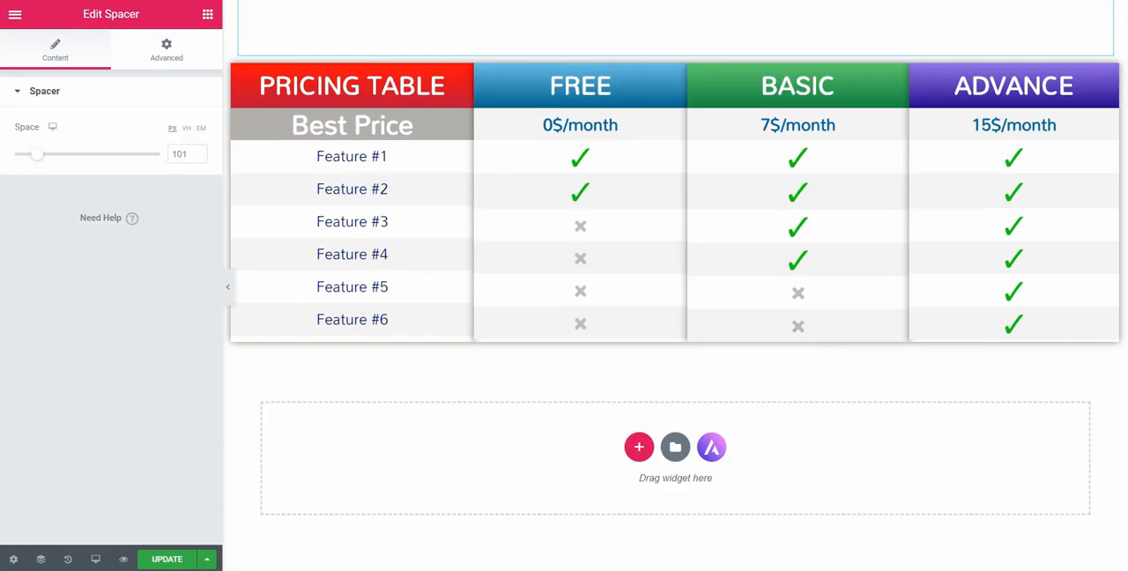
click(639, 447)
click(474, 483)
click(207, 14)
drag(163, 361, 564, 498)
drag(27, 155, 51, 154)
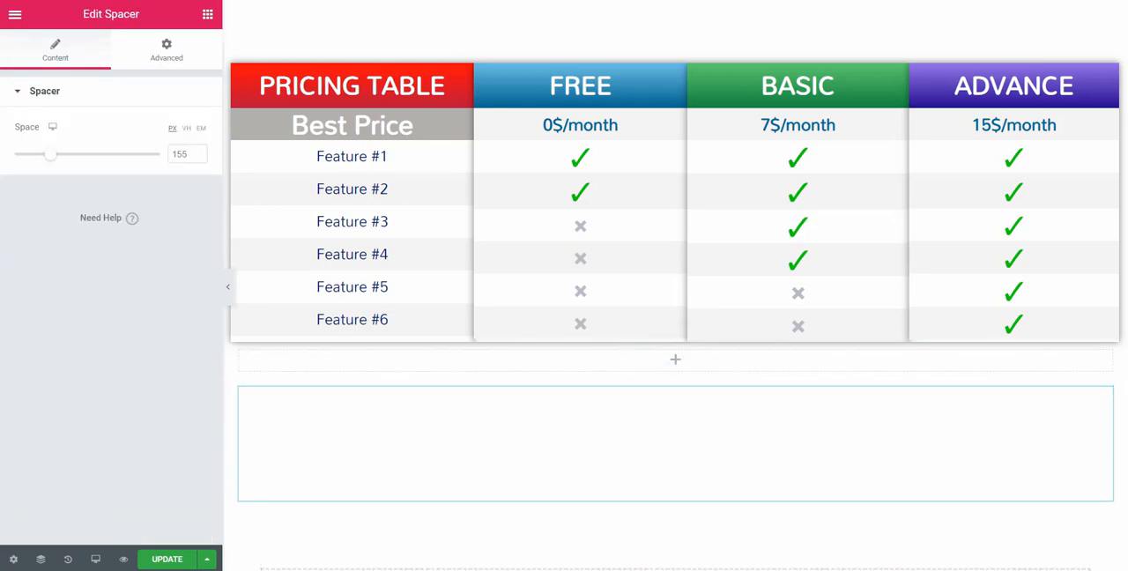
scroll(675, 287, up, 1)
click(229, 286)
scroll(564, 286, up, 5)
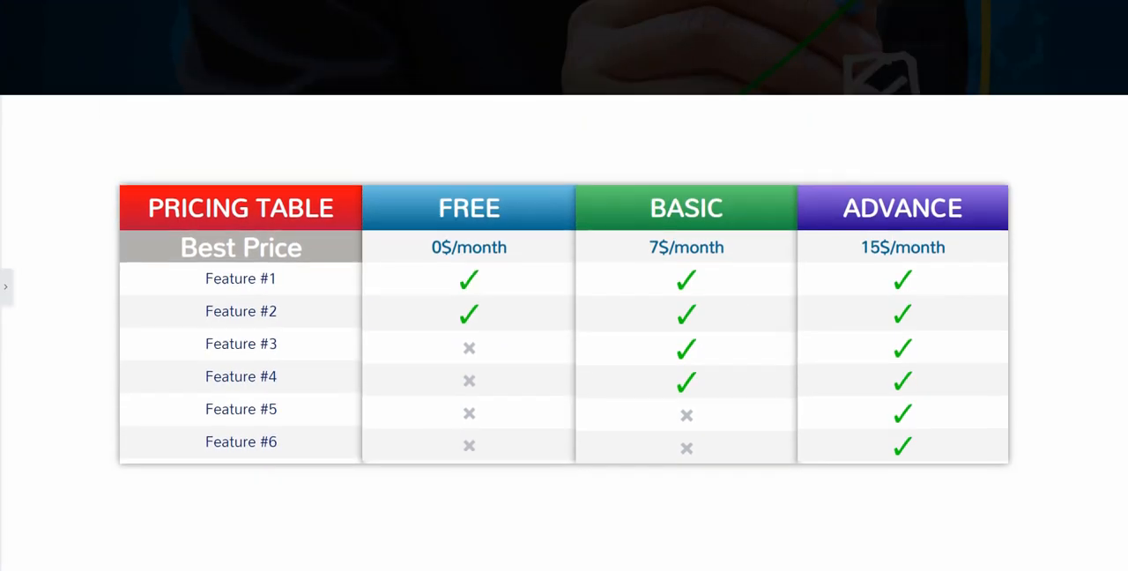
scroll(564, 287, down, 5)
click(6, 288)
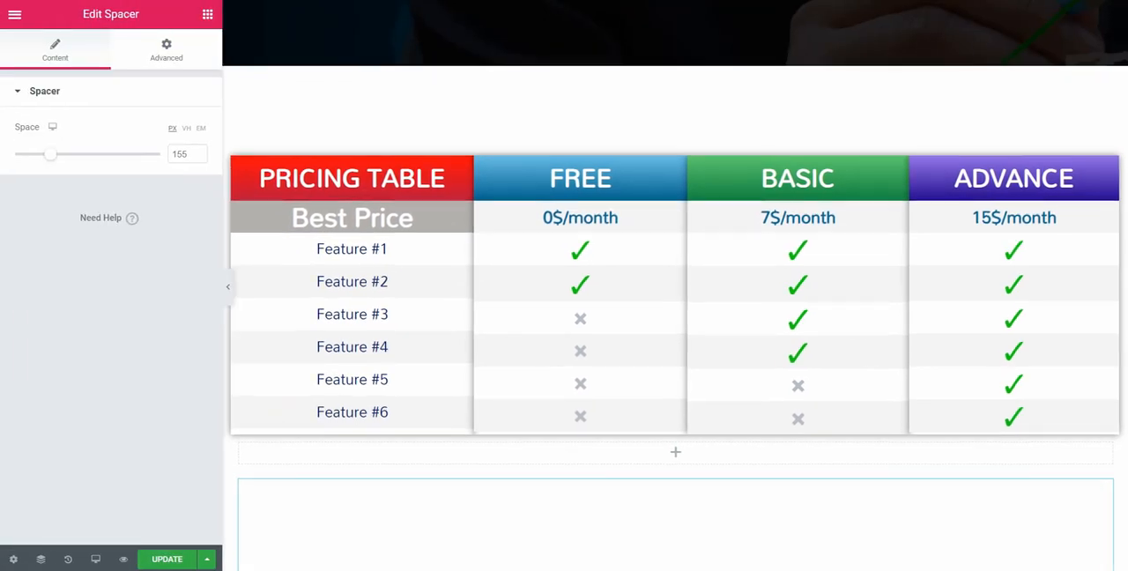
Add a Heading between the upper spacer and the pricing table with the title "OUR BEST PLANS"
click(207, 14)
drag(164, 157, 317, 162)
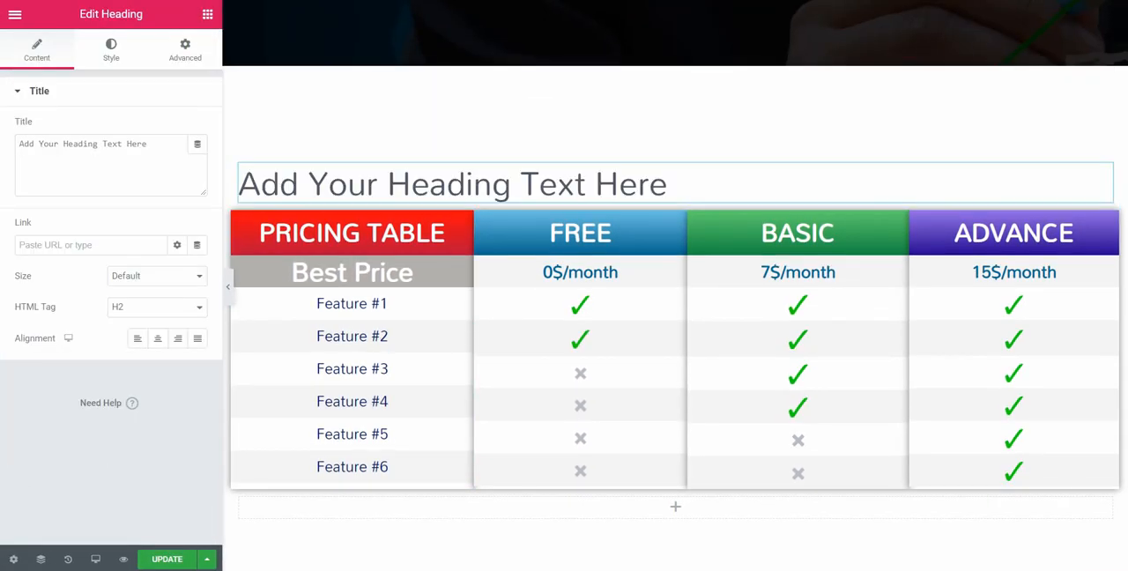
triple_click(83, 143)
text(Our)
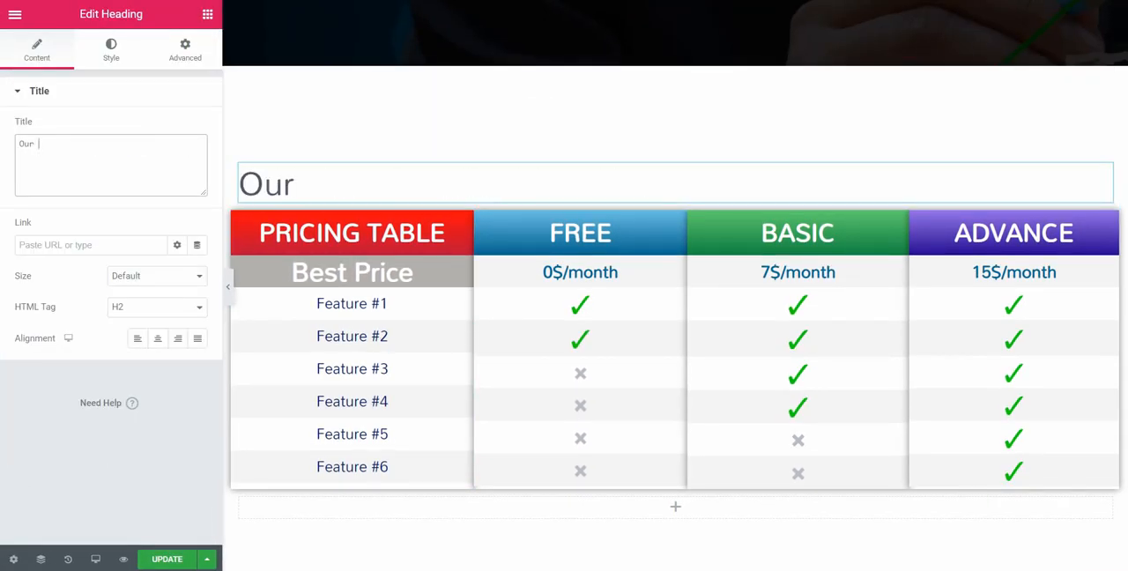
key(BackSpace)
key(BackSpace)
key(BackSpace)
key(BackSpace)
text(OUR BEST PLANS)
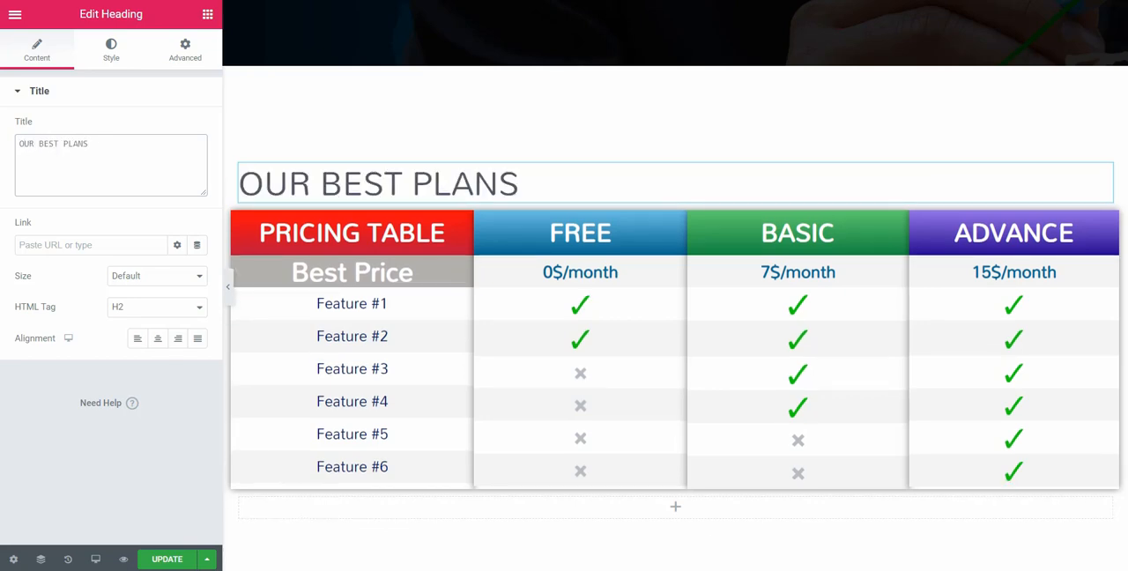
Set the "OUR BEST PLANS" heading's text size to 47 px and centre it
click(111, 49)
click(197, 159)
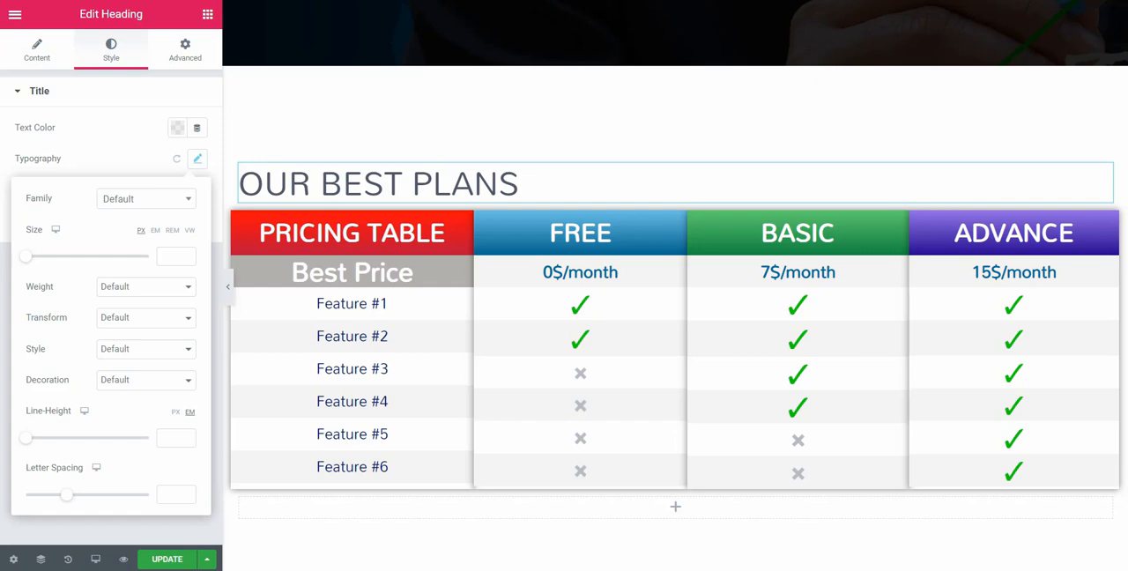
click(37, 49)
click(157, 339)
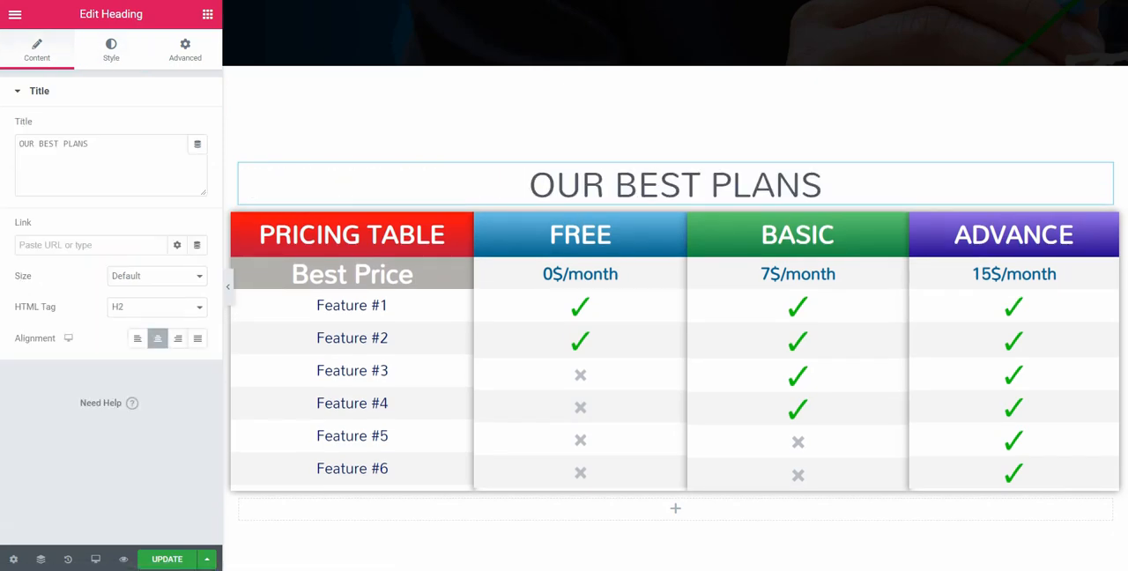
Change the "OUR BEST PLANS" heading's font family to Times New Roman
click(111, 49)
click(197, 159)
click(146, 200)
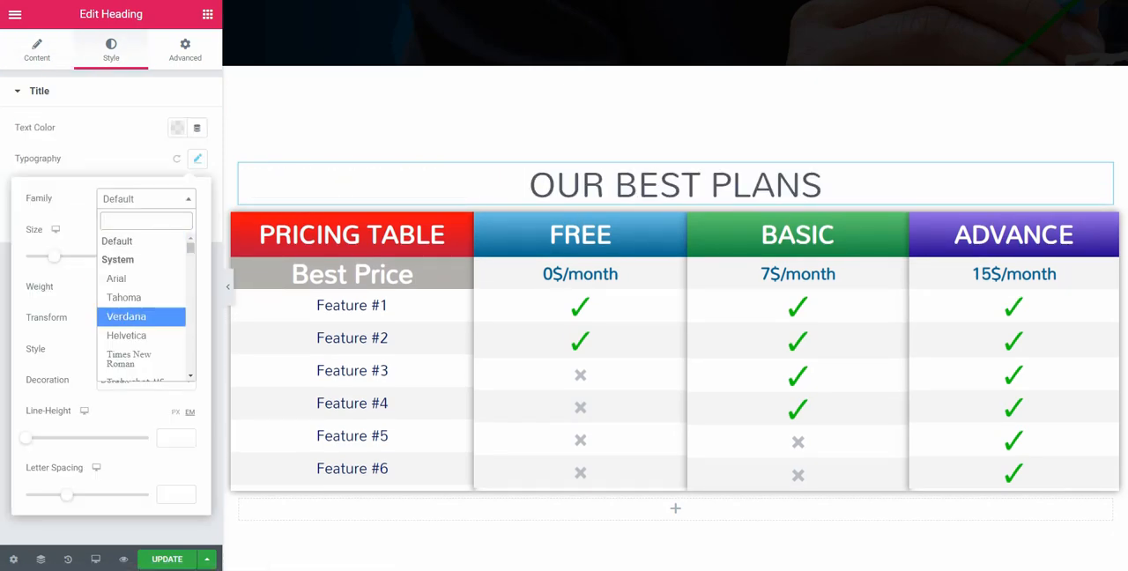
scroll(141, 304, down, 1)
click(137, 282)
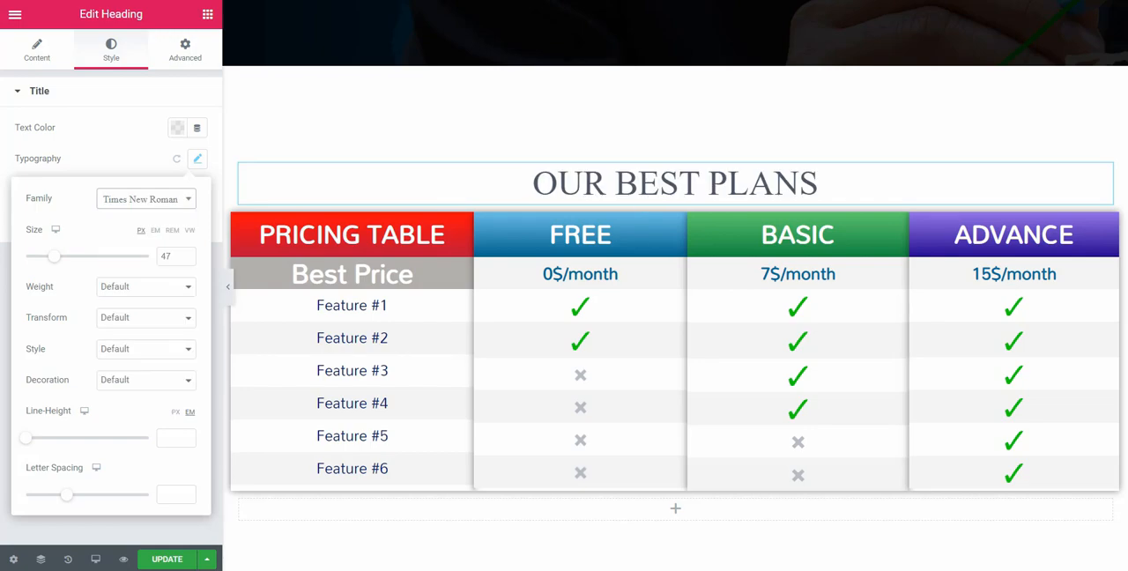